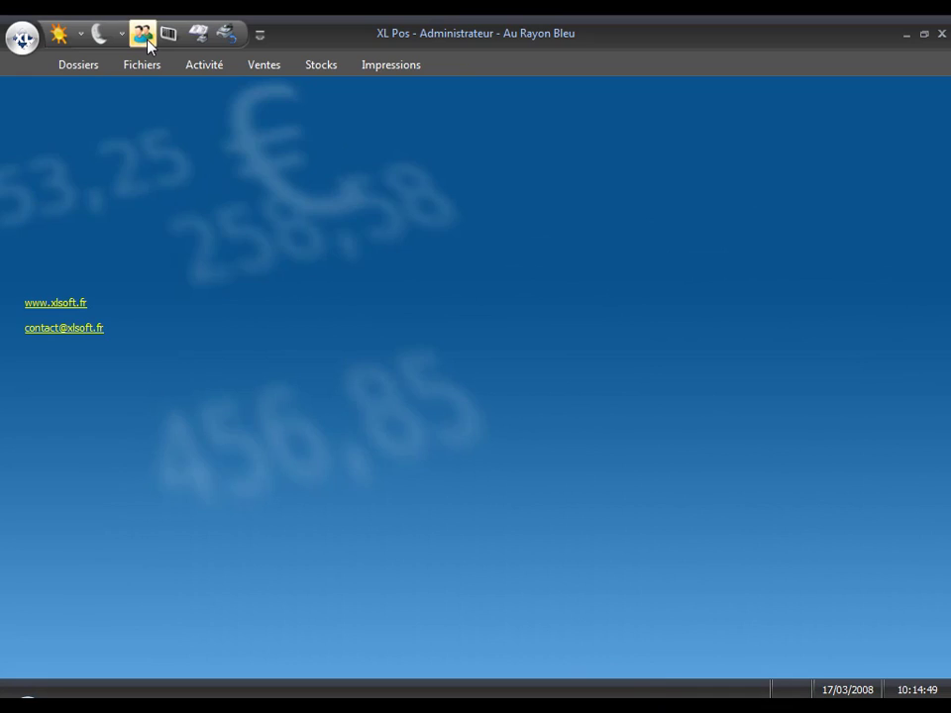
Open the checkout customer's record and review its delivery address, category and billing information, statistics and alert note.
{"action": "left_click", "coordinate": [143, 34]}
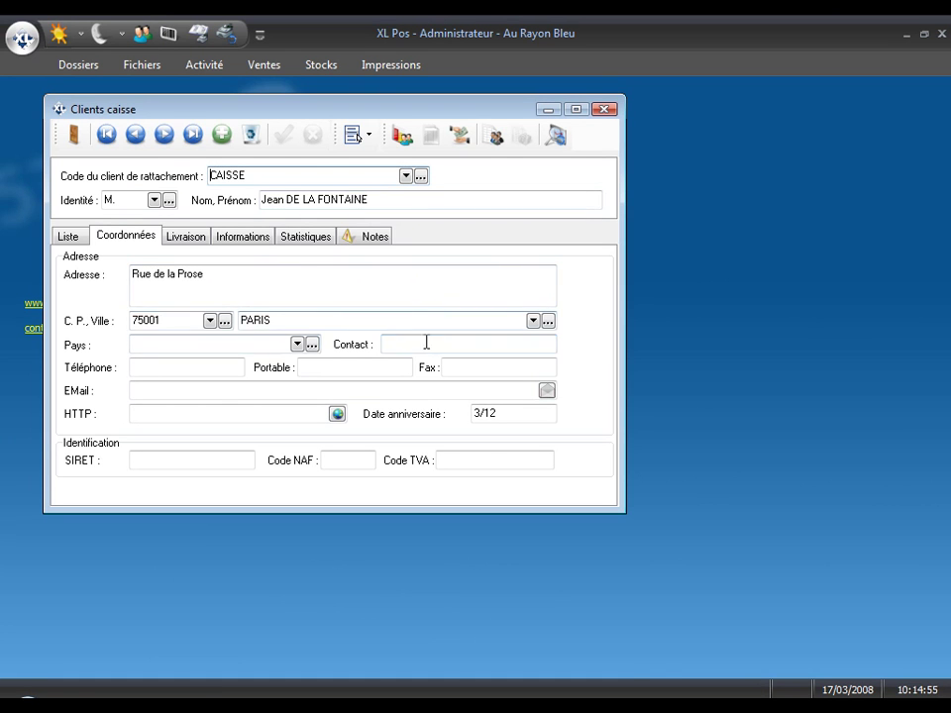
{"action": "left_click", "coordinate": [186, 238]}
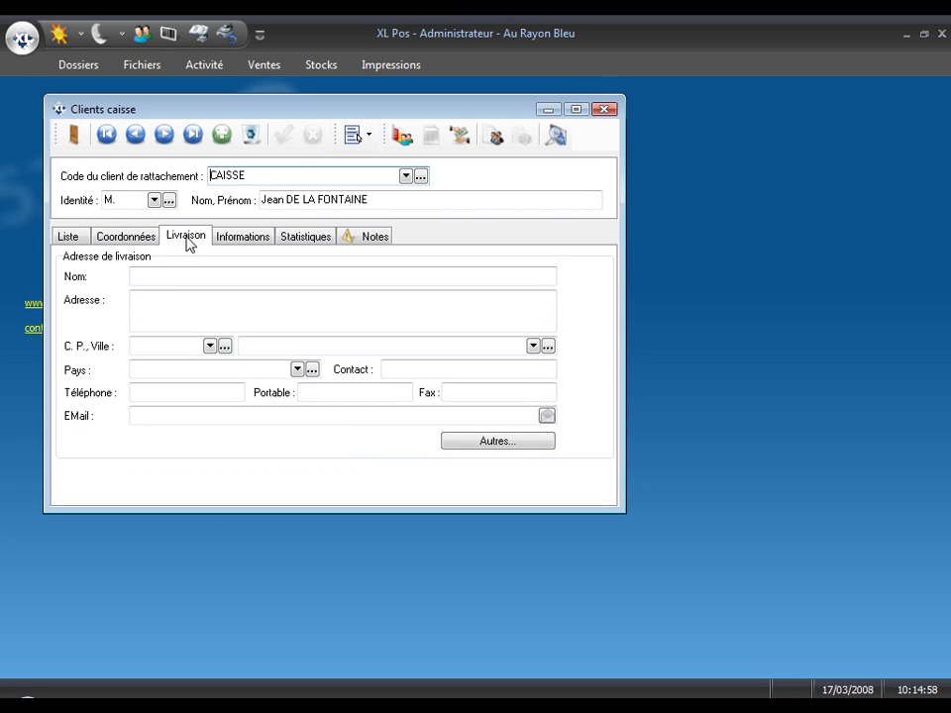
{"action": "left_click", "coordinate": [253, 241]}
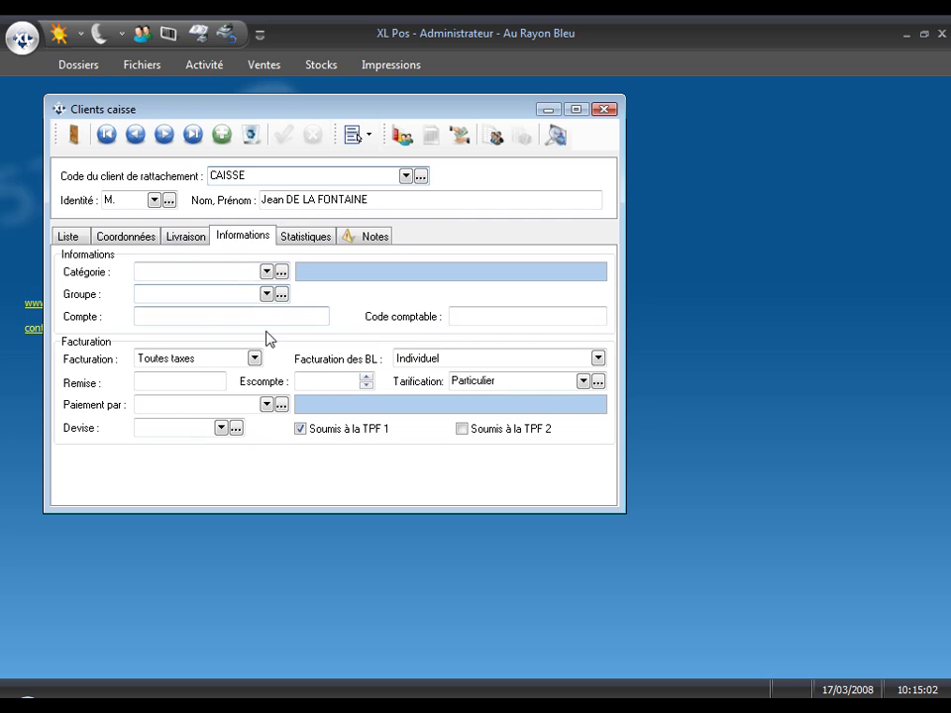
{"action": "left_click", "coordinate": [265, 271]}
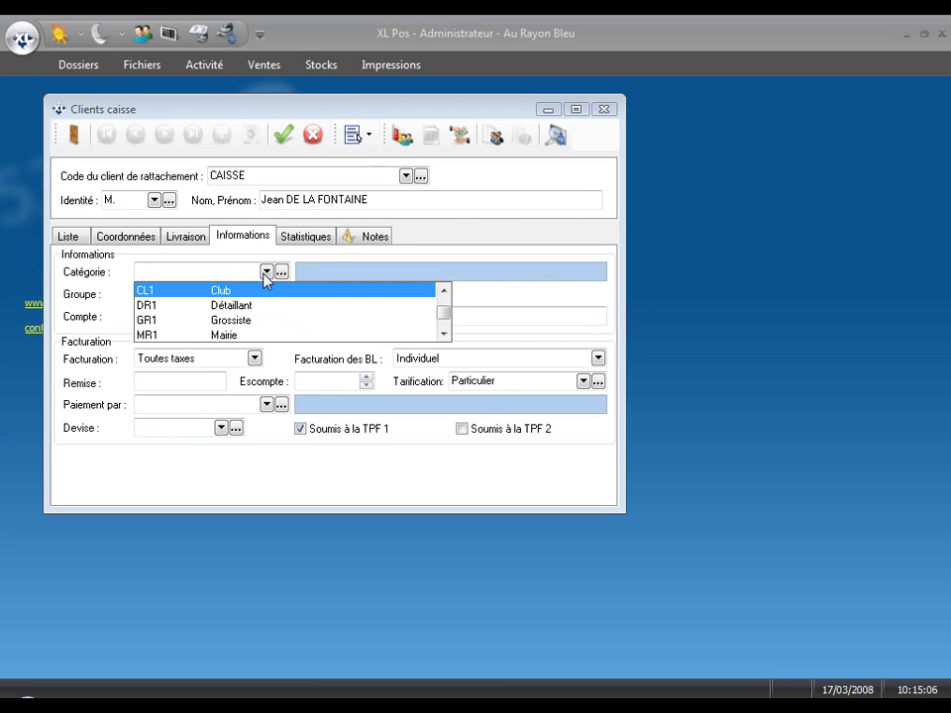
{"action": "left_click", "coordinate": [265, 271]}
{"action": "left_click", "coordinate": [307, 238]}
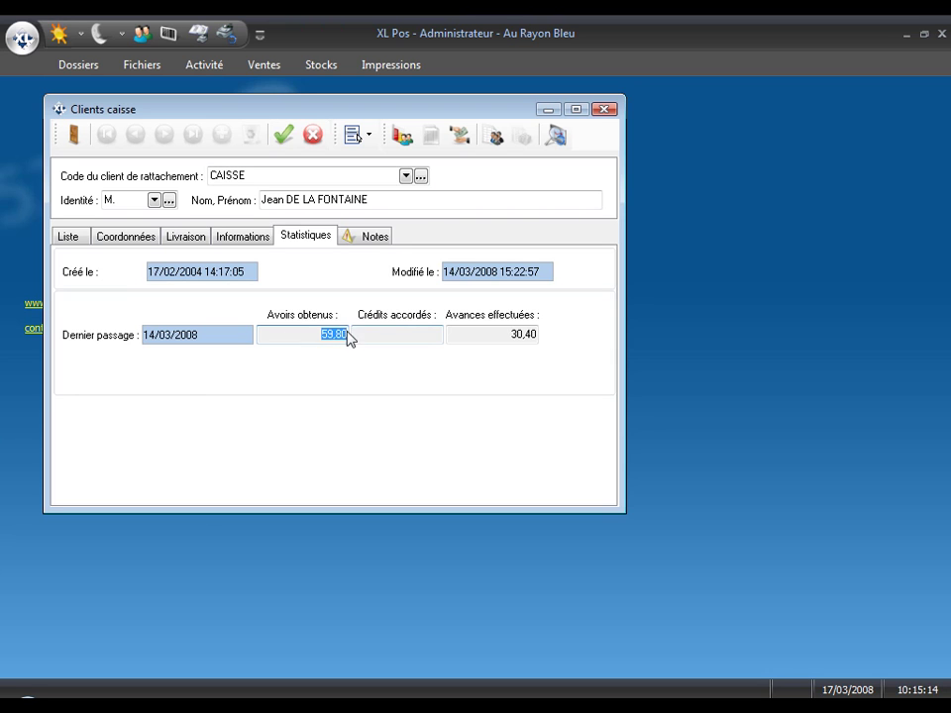
{"action": "key", "text": "ctrl+Tab"}
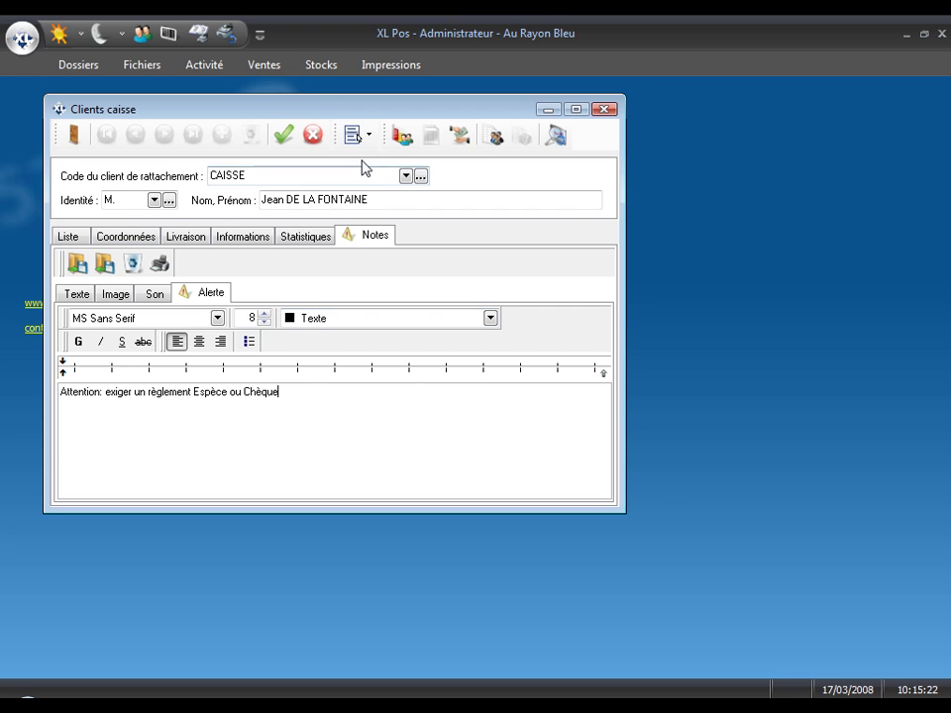
Examine the checkout customer's sales history by turnover, evolution, charts and details.
{"action": "left_click", "coordinate": [402, 136]}
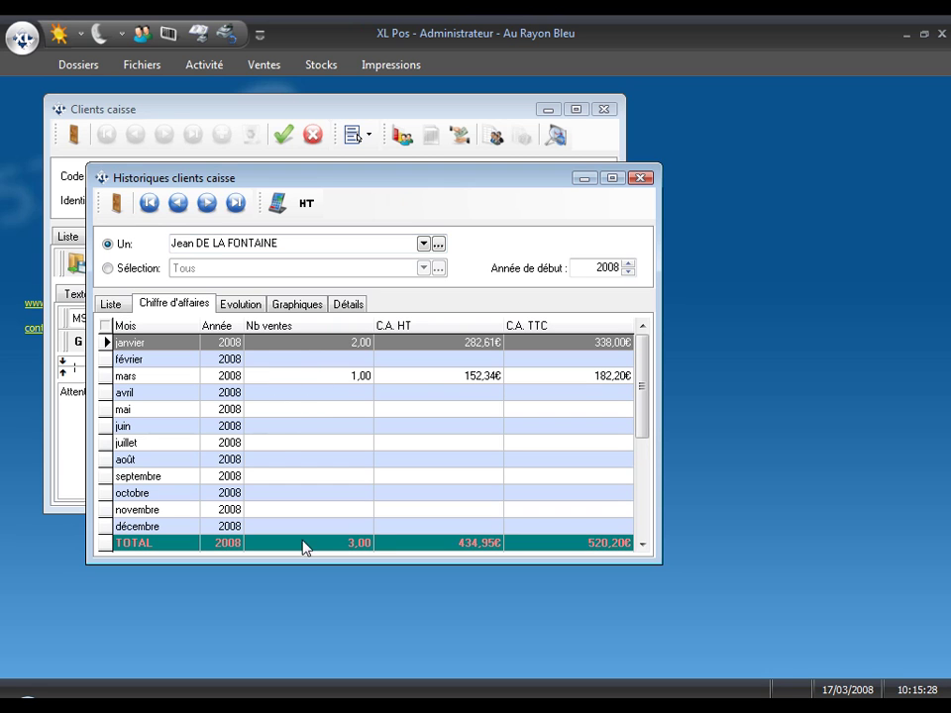
{"action": "left_click", "coordinate": [242, 306]}
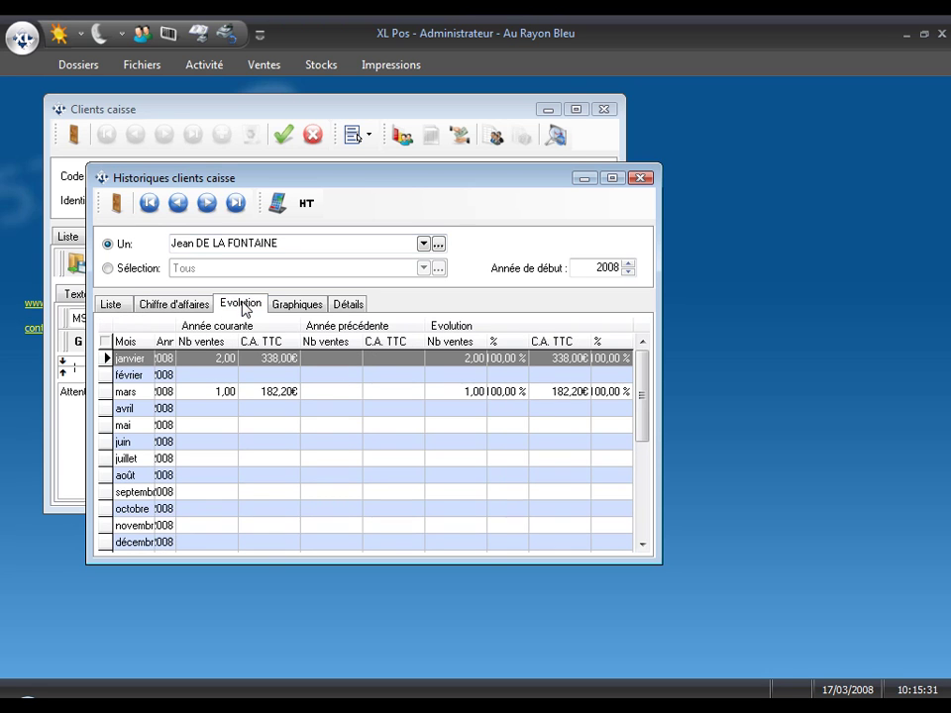
{"action": "left_click", "coordinate": [296, 305]}
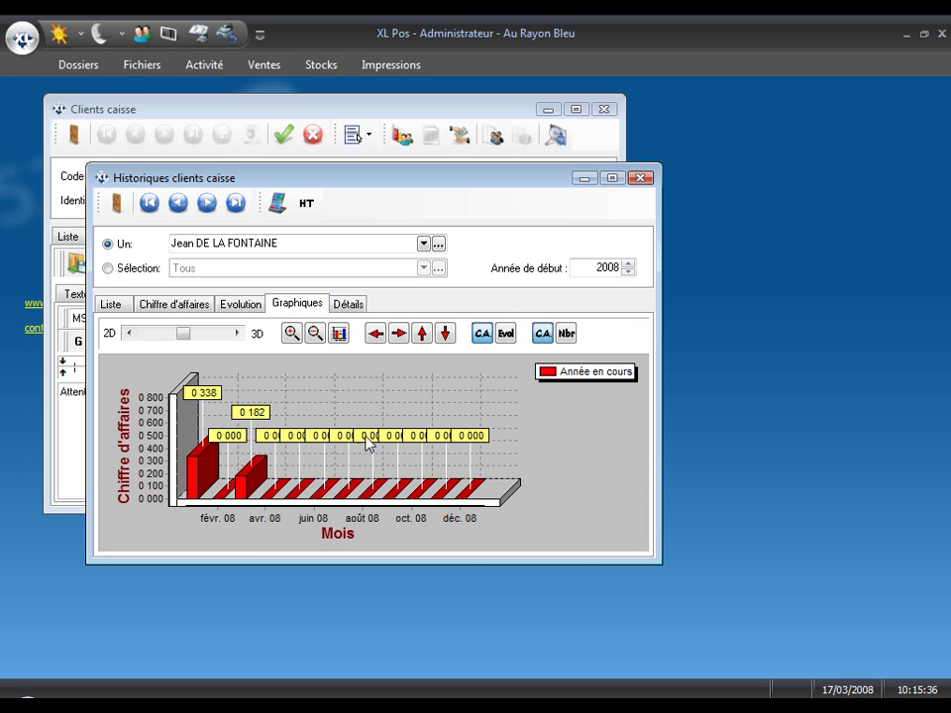
{"action": "left_click", "coordinate": [349, 305]}
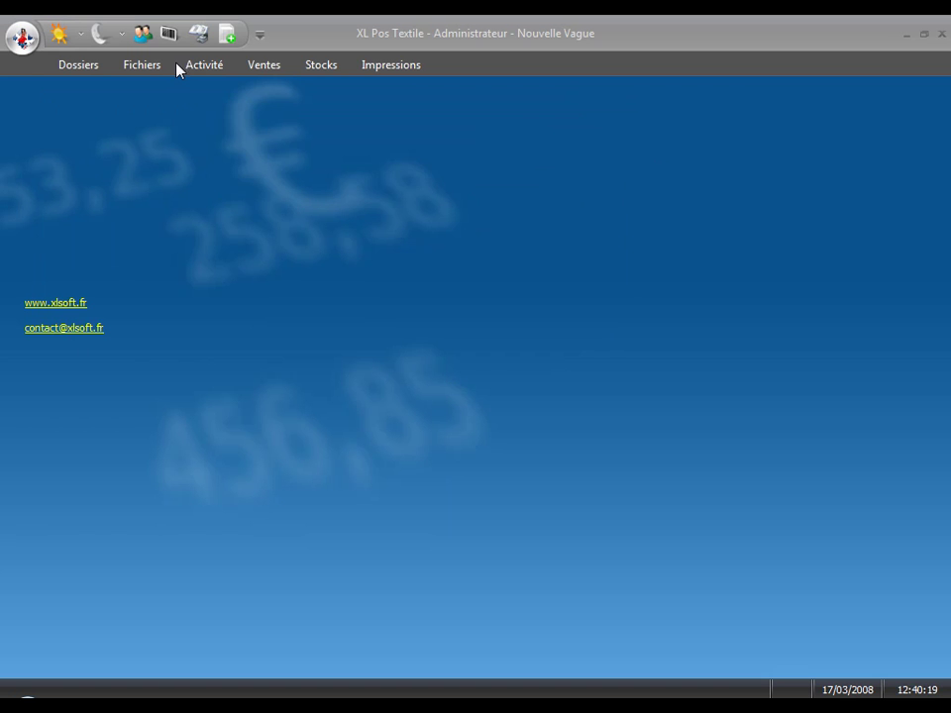
In XL Pos Textile, open the articles file and display the list of all articles.
{"action": "left_click", "coordinate": [152, 67]}
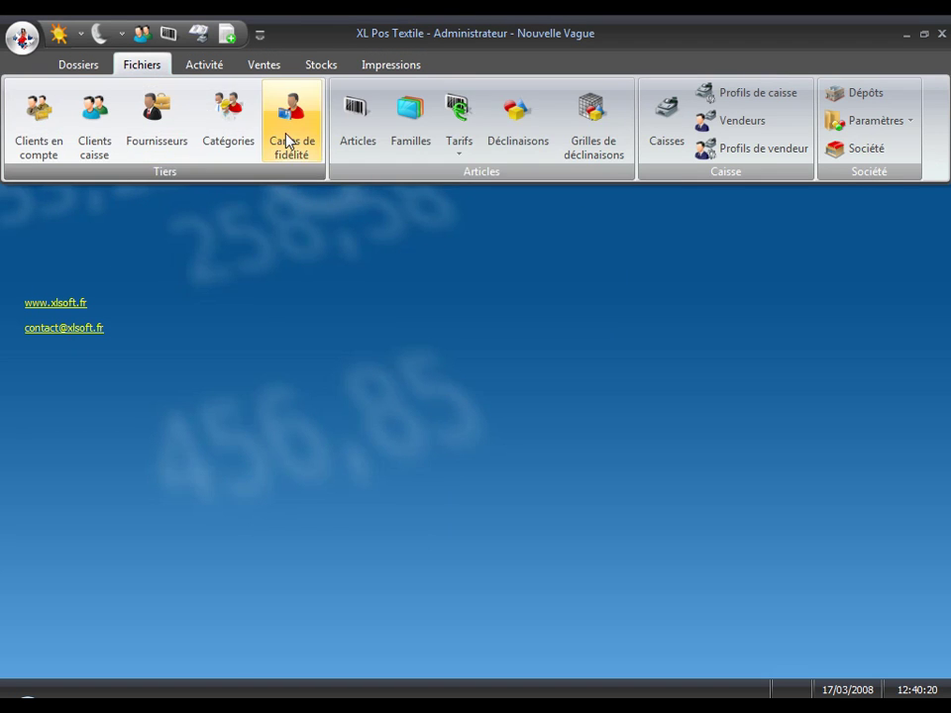
{"action": "left_click", "coordinate": [312, 226]}
{"action": "left_click", "coordinate": [170, 34]}
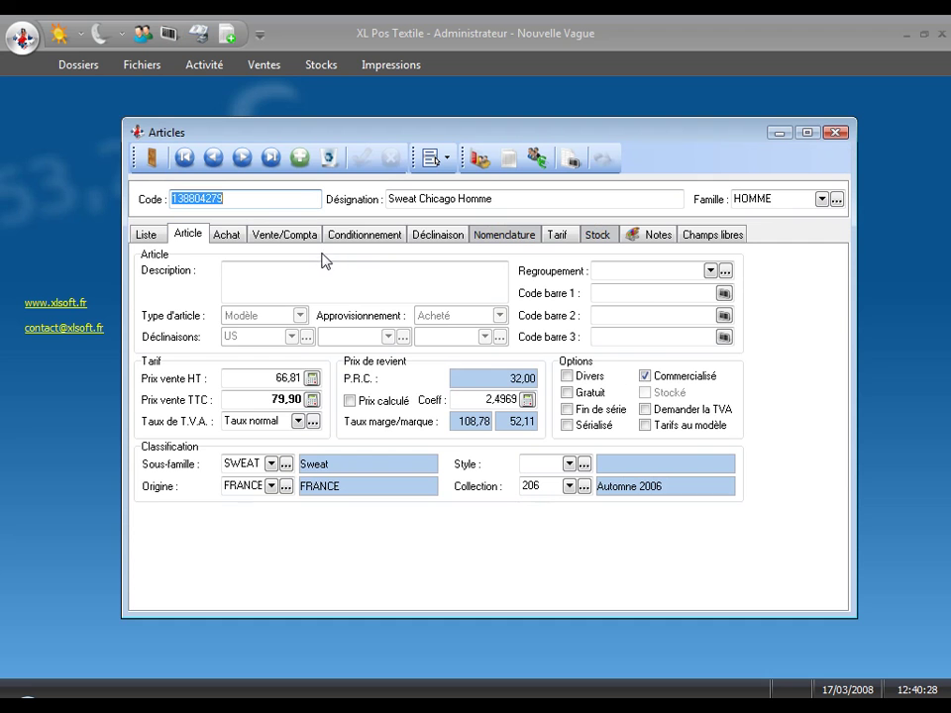
{"action": "left_click", "coordinate": [150, 235]}
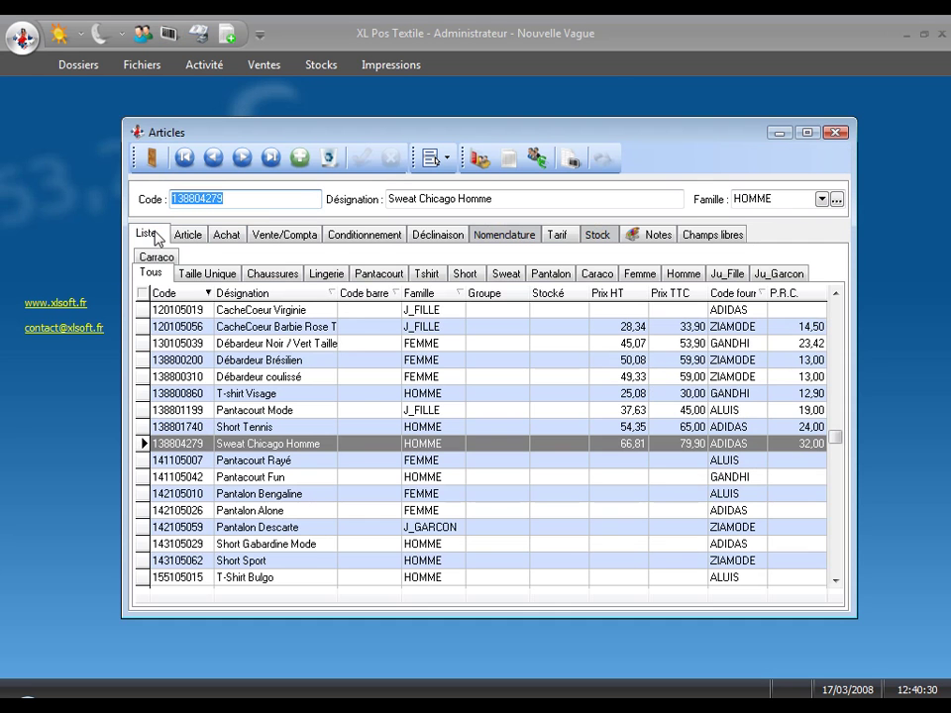
Filter the article list by Taille Unique, Chaussures, Lingerie, Pantacourt and finally Sweat.
{"action": "left_click", "coordinate": [227, 277]}
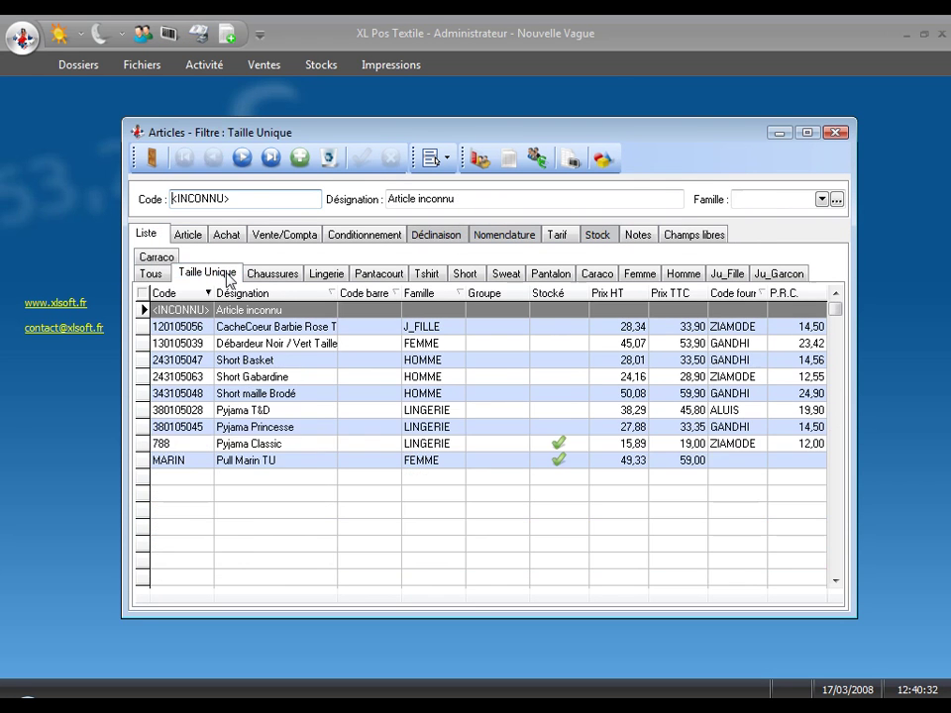
{"action": "left_click", "coordinate": [277, 276]}
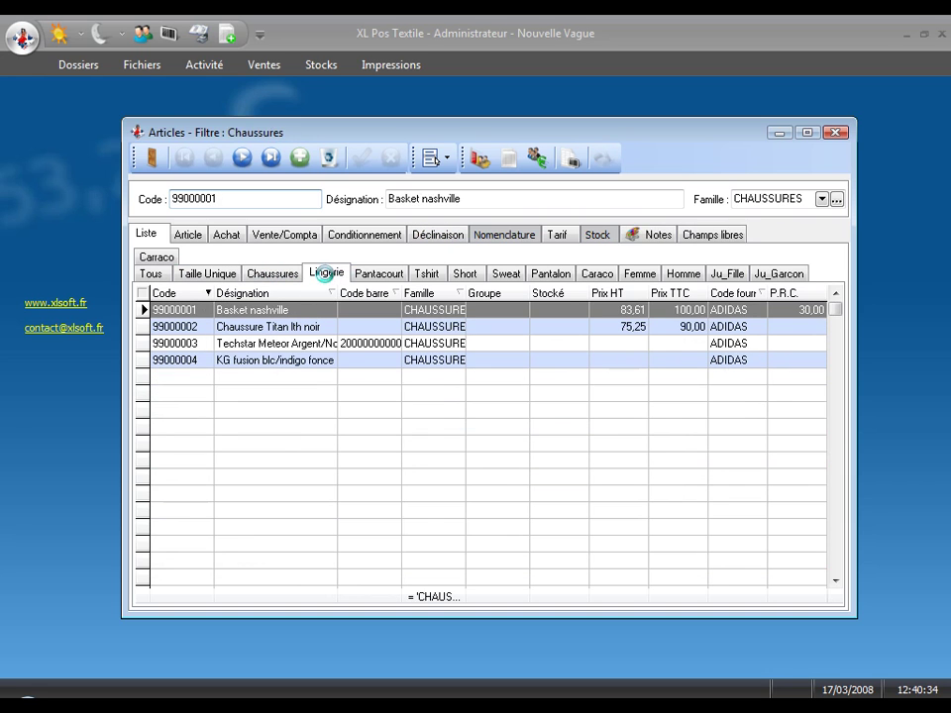
{"action": "left_click", "coordinate": [327, 278]}
{"action": "left_click", "coordinate": [378, 277]}
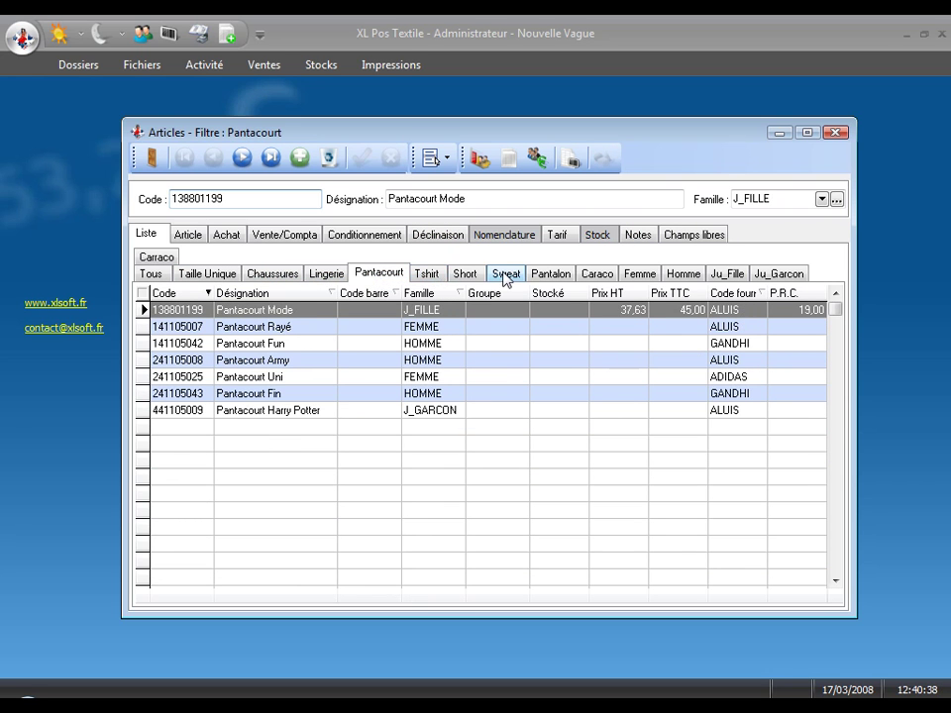
{"action": "left_click", "coordinate": [506, 276]}
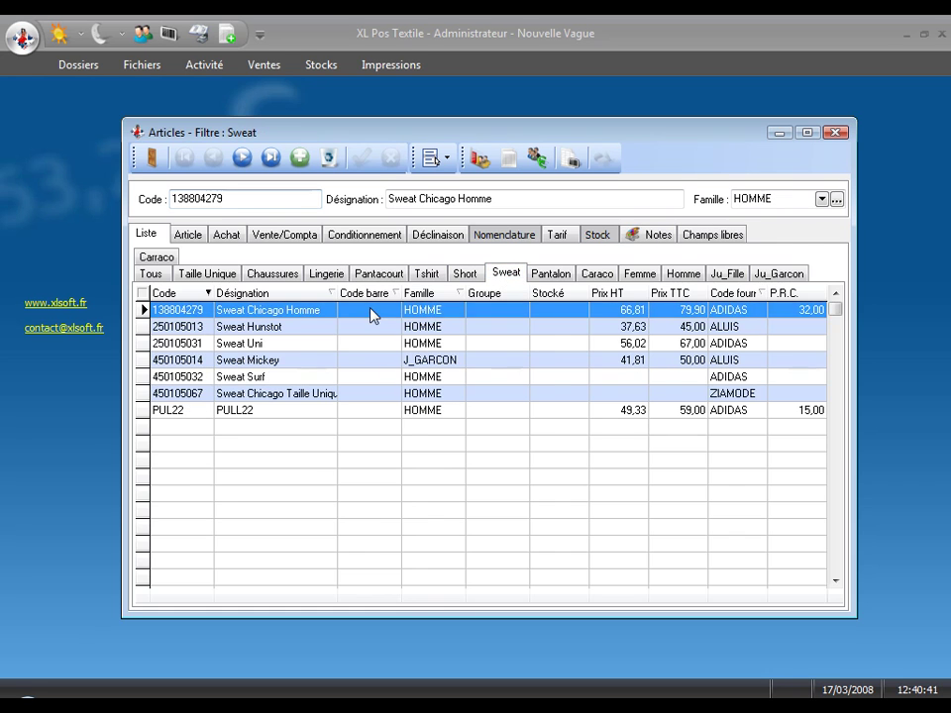
Open the Sweat Chicago Homme article and review its supplier purchase data and stock per size, returning to its main sheet.
{"action": "double_click", "coordinate": [373, 314]}
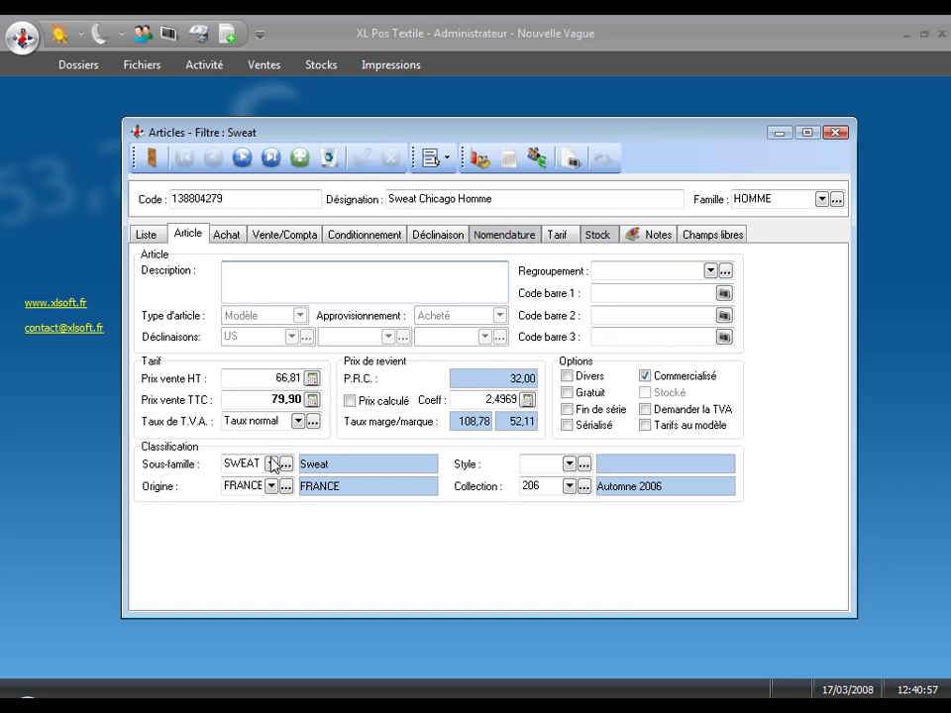
{"action": "left_click", "coordinate": [227, 238]}
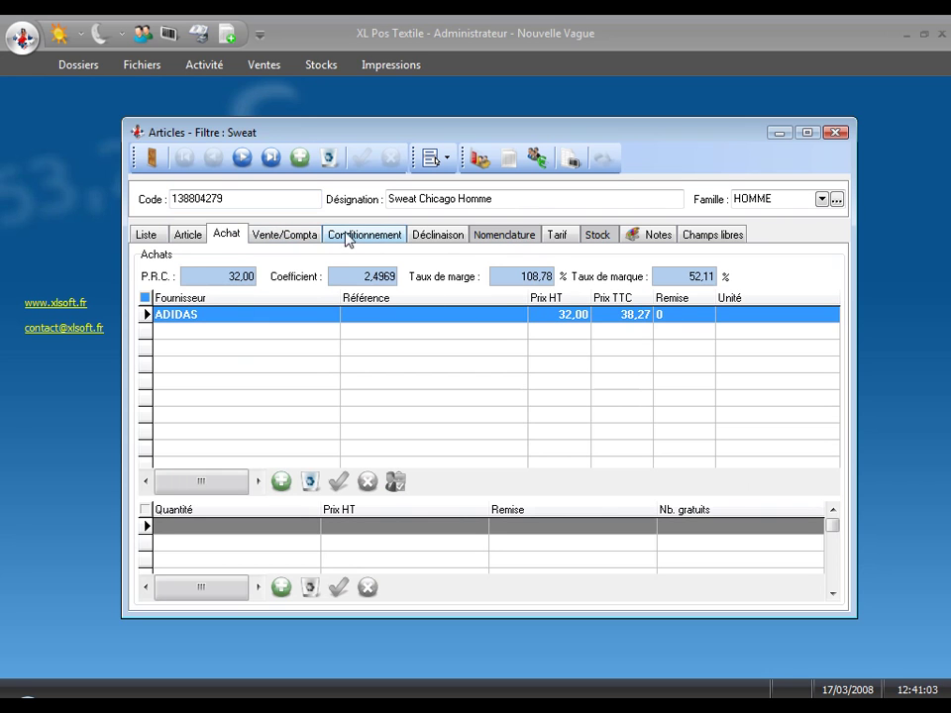
{"action": "left_click", "coordinate": [434, 238]}
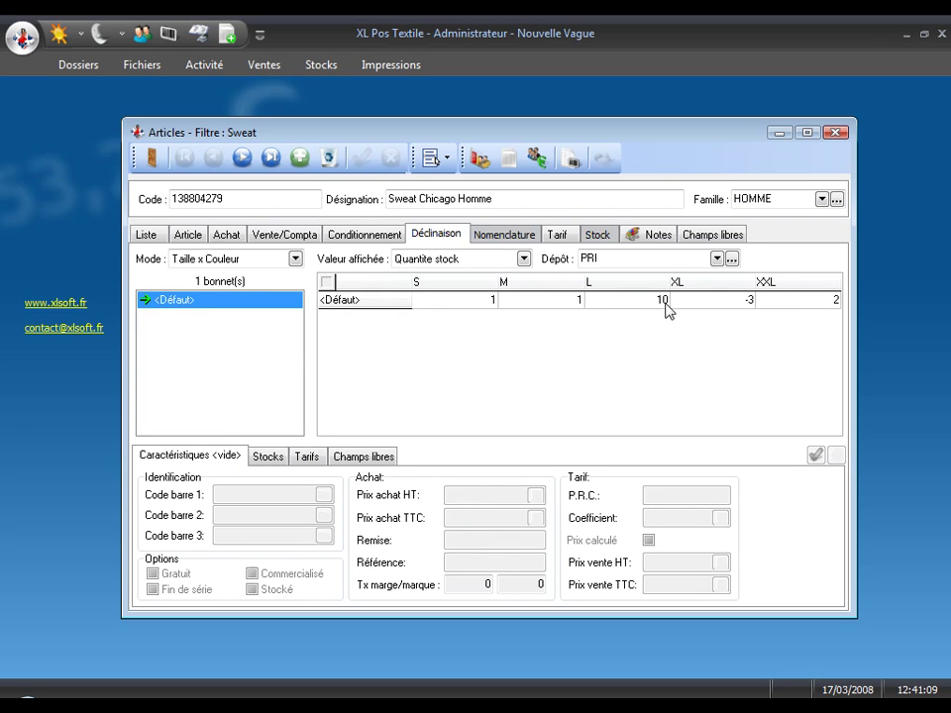
{"action": "left_click", "coordinate": [187, 233]}
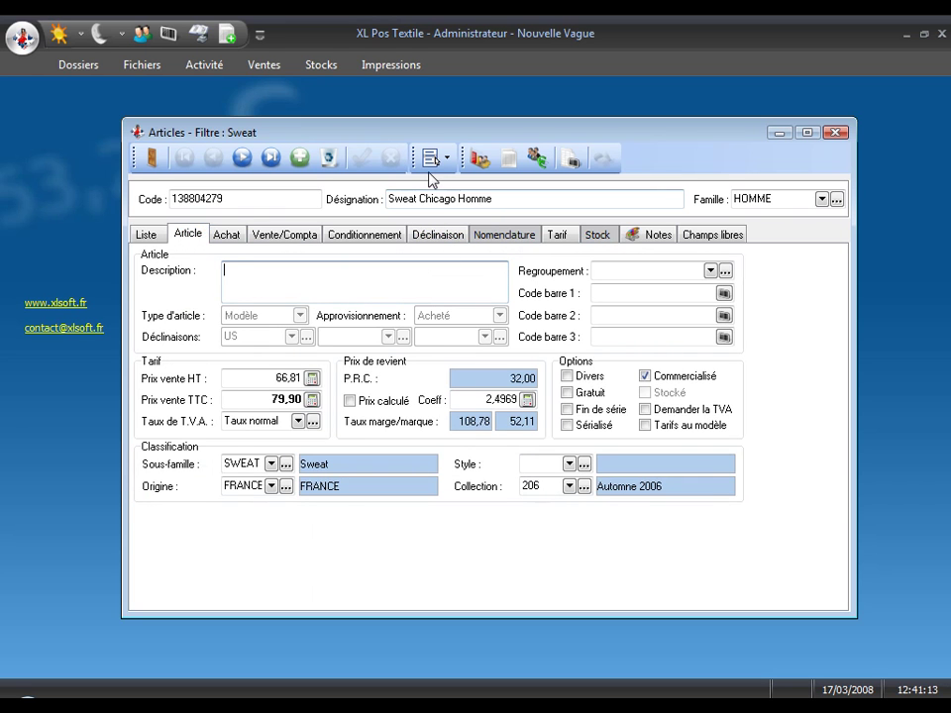
Review the Sweat Chicago Homme sales history by turnover, evolution and charts, and close the history.
{"action": "left_click", "coordinate": [475, 156]}
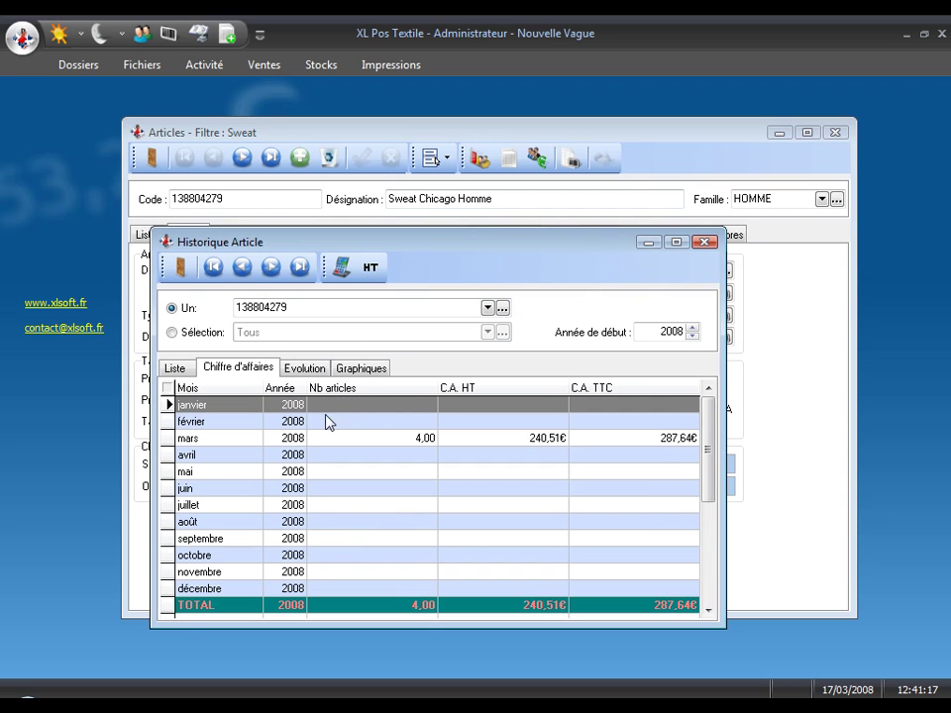
{"action": "left_click", "coordinate": [307, 369]}
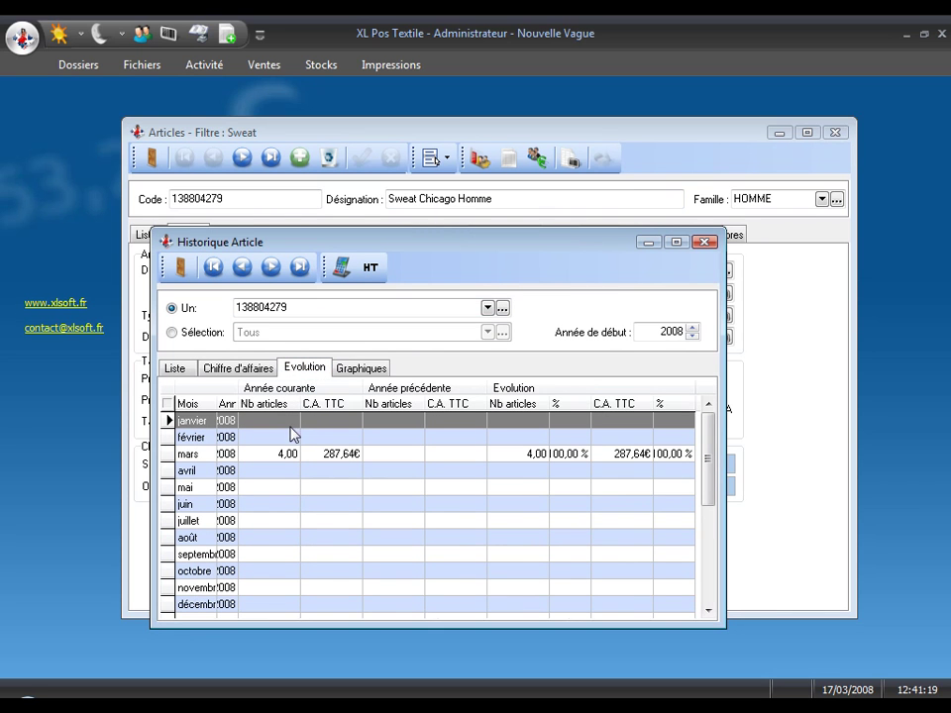
{"action": "left_click", "coordinate": [366, 369]}
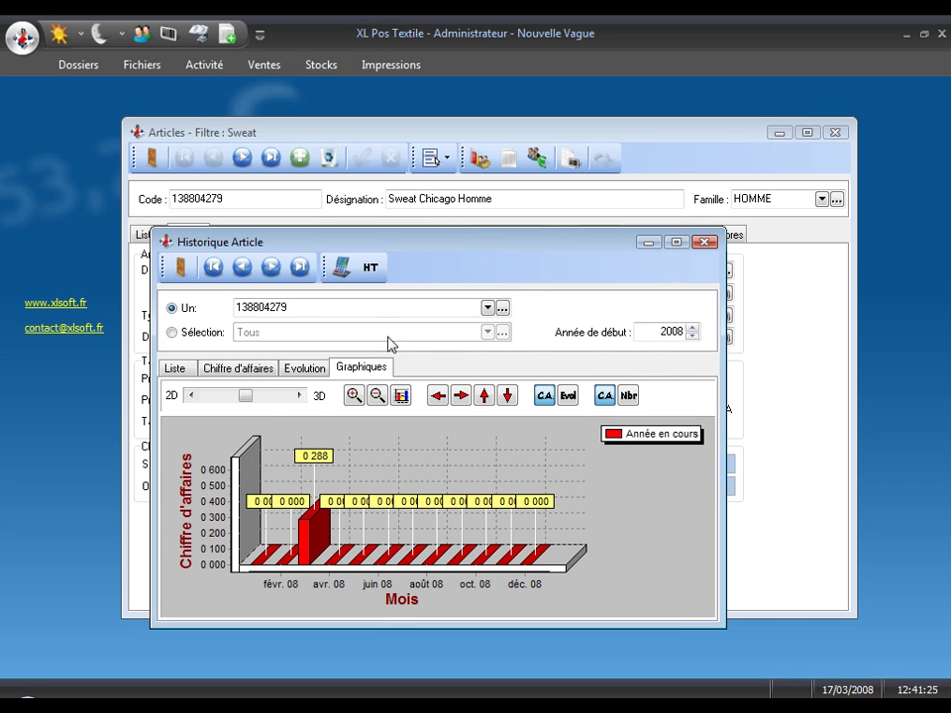
{"action": "left_click", "coordinate": [704, 242]}
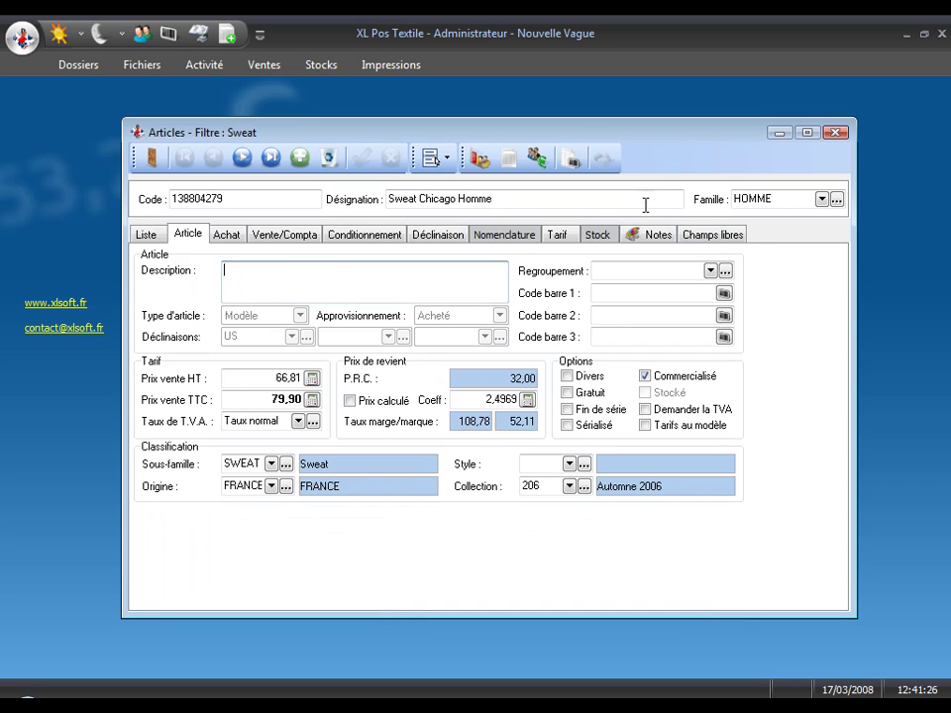
Examine the movements of Sweat Chicago Homme for register sales, outstanding supplier orders and goods receipts.
{"action": "left_click", "coordinate": [507, 157]}
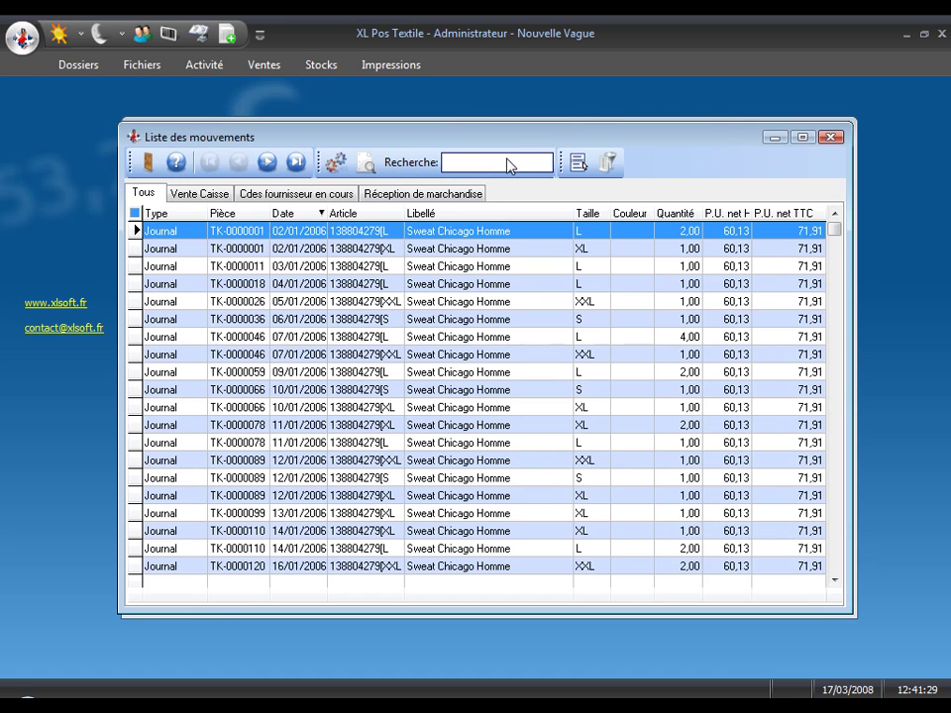
{"action": "left_click", "coordinate": [209, 196]}
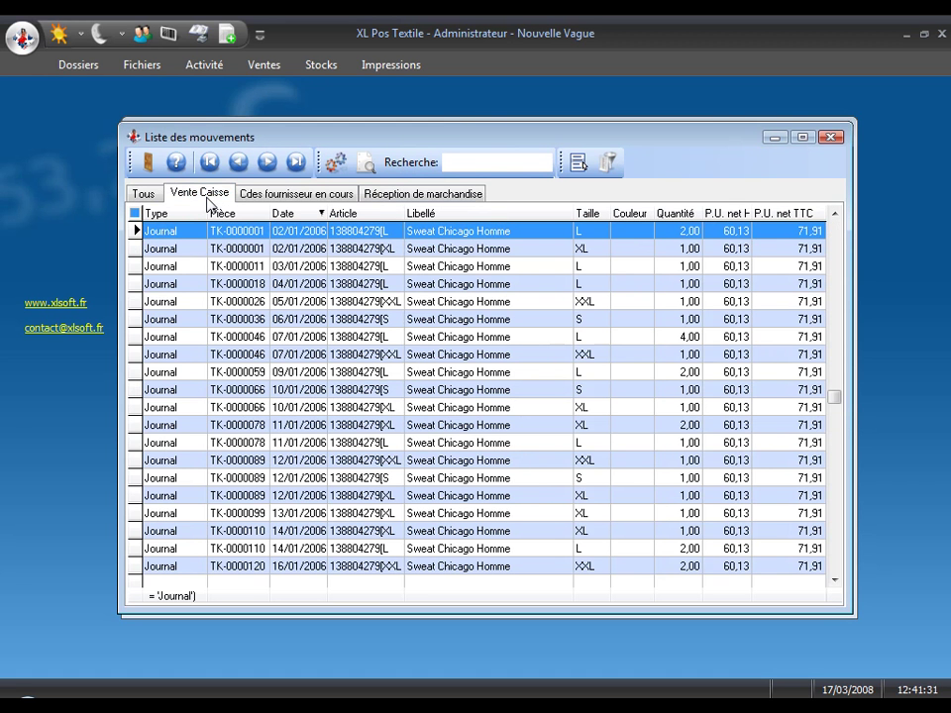
{"action": "left_click", "coordinate": [307, 202]}
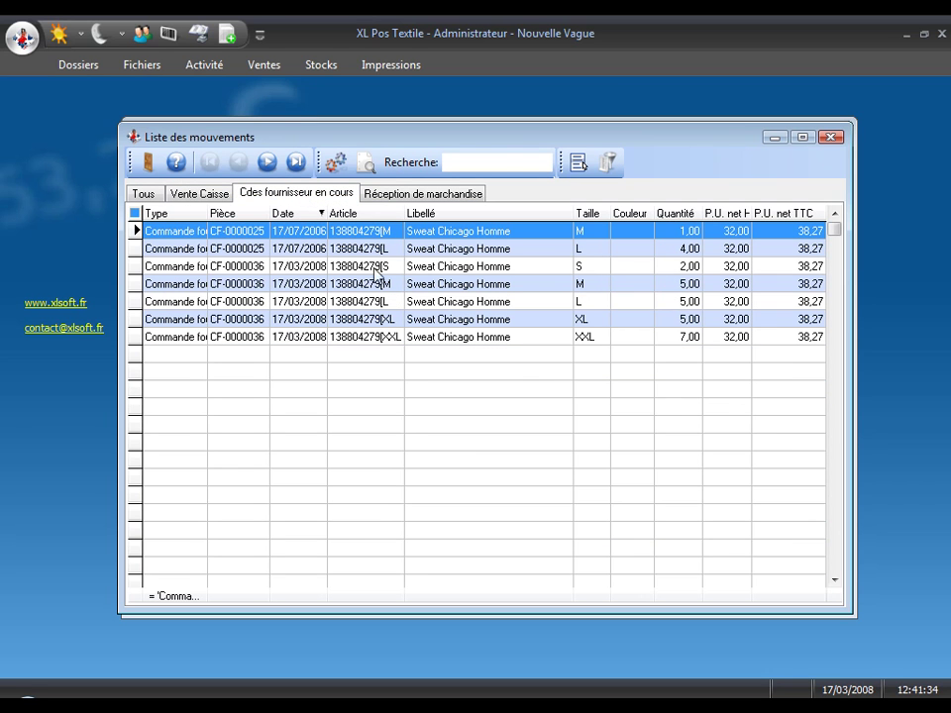
{"action": "left_click", "coordinate": [417, 195]}
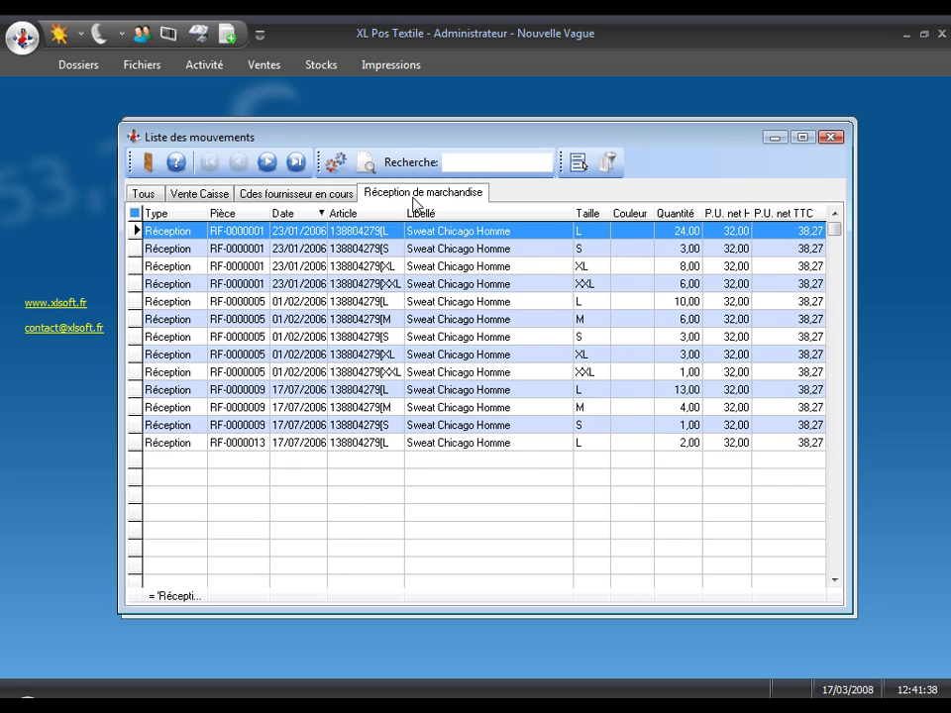
{"action": "double_click", "coordinate": [421, 231]}
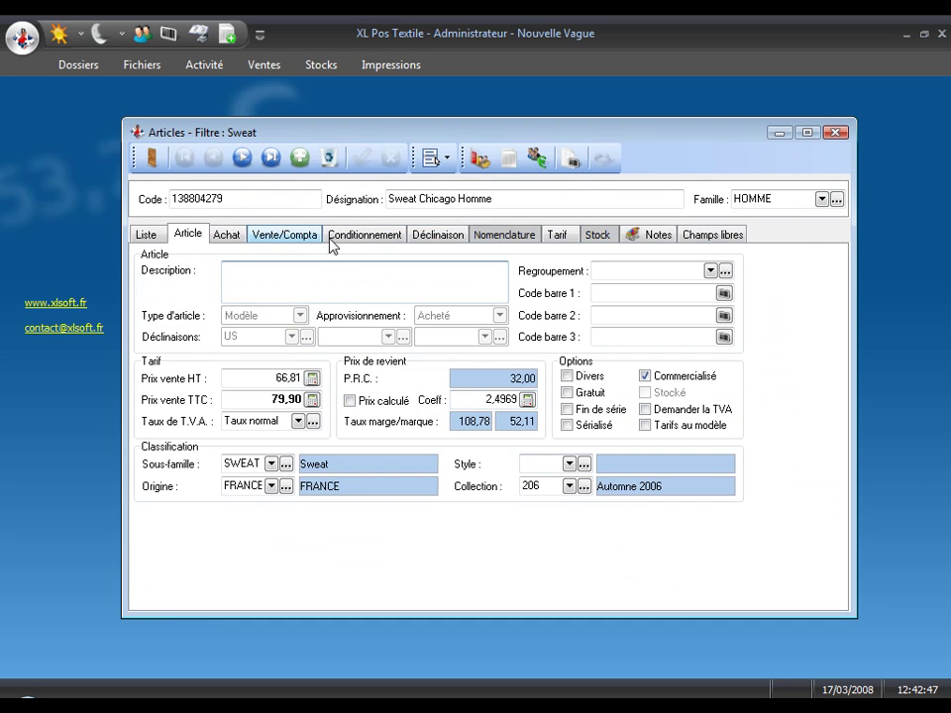
Create a new article with code 990125, designation PULL and family HOMME.
{"action": "left_click", "coordinate": [300, 158]}
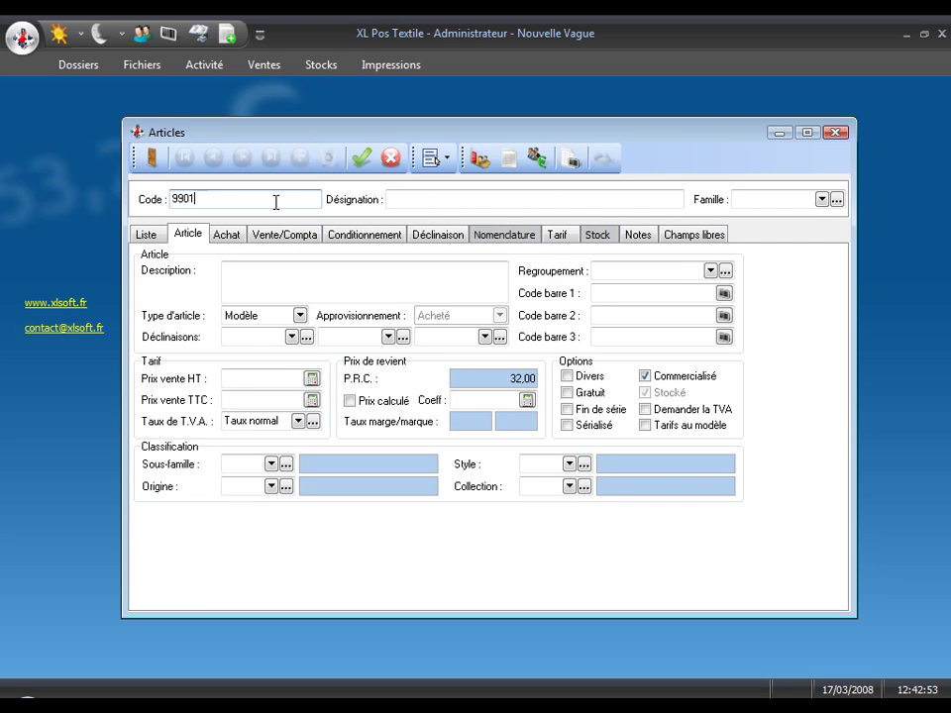
{"action": "key", "text": "Tab"}
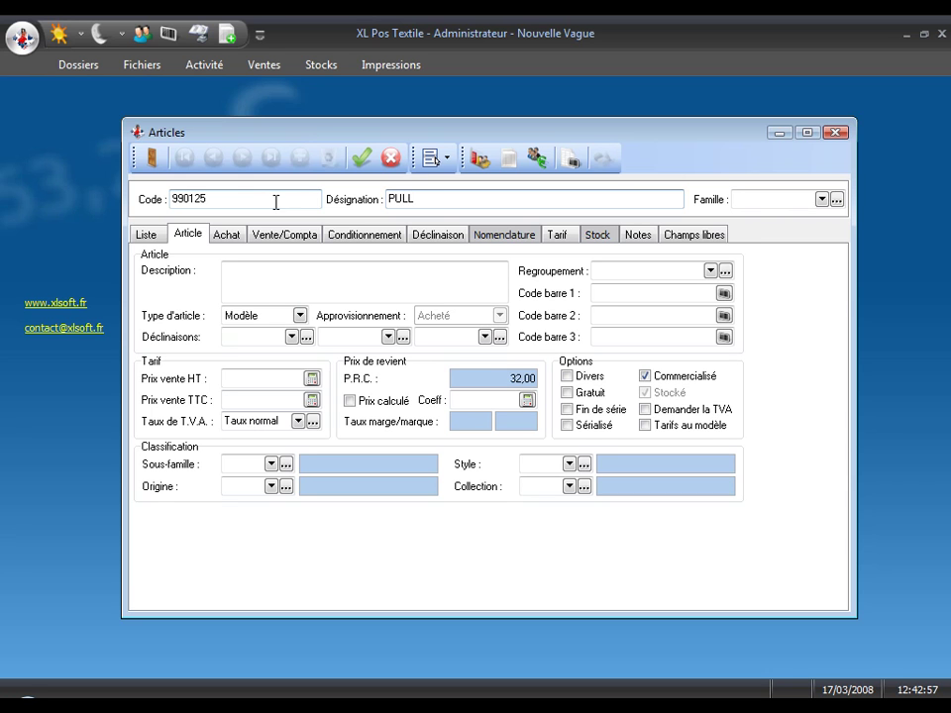
{"action": "left_click", "coordinate": [821, 199]}
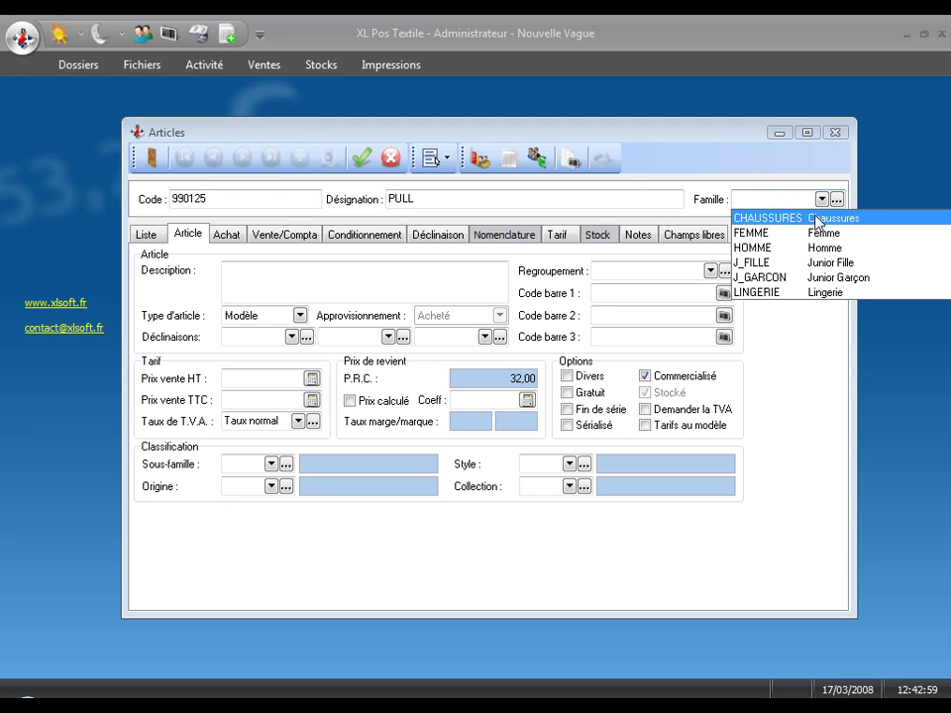
{"action": "left_click", "coordinate": [792, 248]}
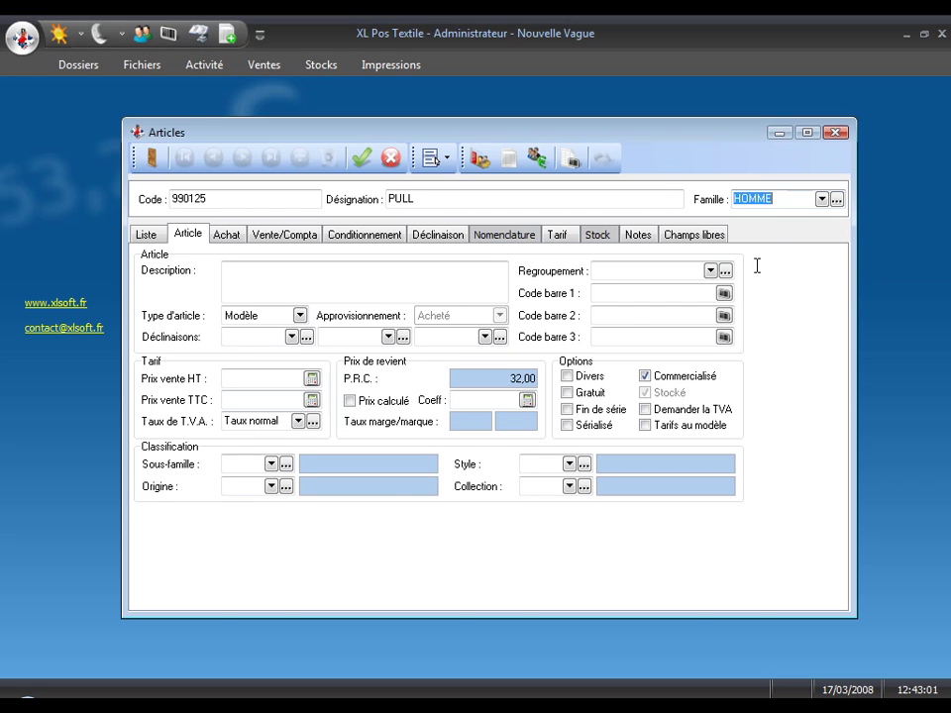
Classify the pullover under sub-family SWEAT and collection 407, Printemps 2007.
{"action": "left_click", "coordinate": [269, 464]}
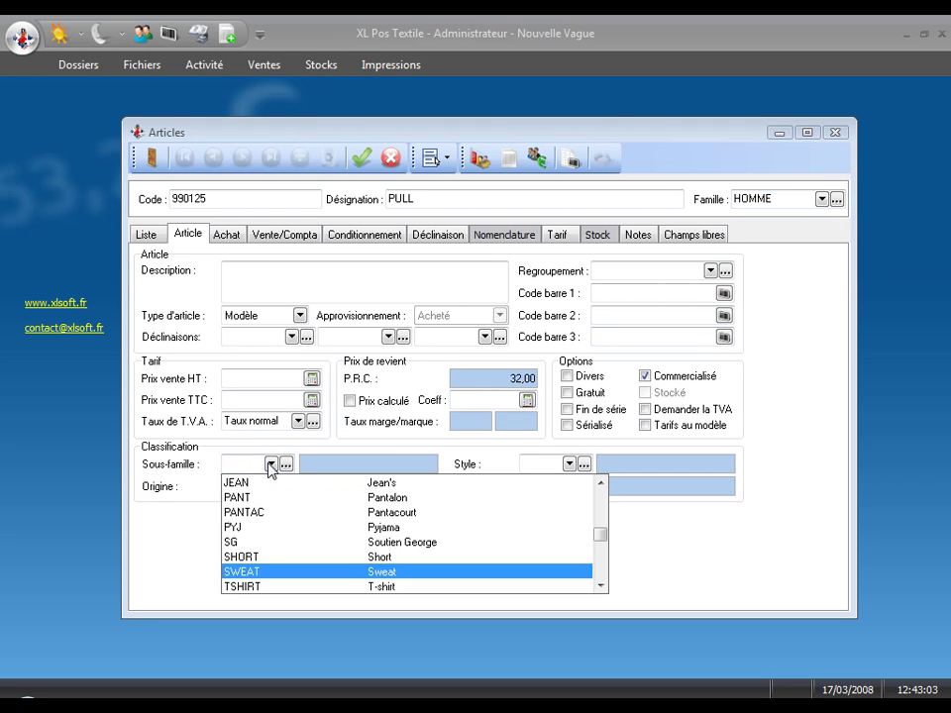
{"action": "left_click", "coordinate": [290, 575]}
{"action": "left_click", "coordinate": [569, 486]}
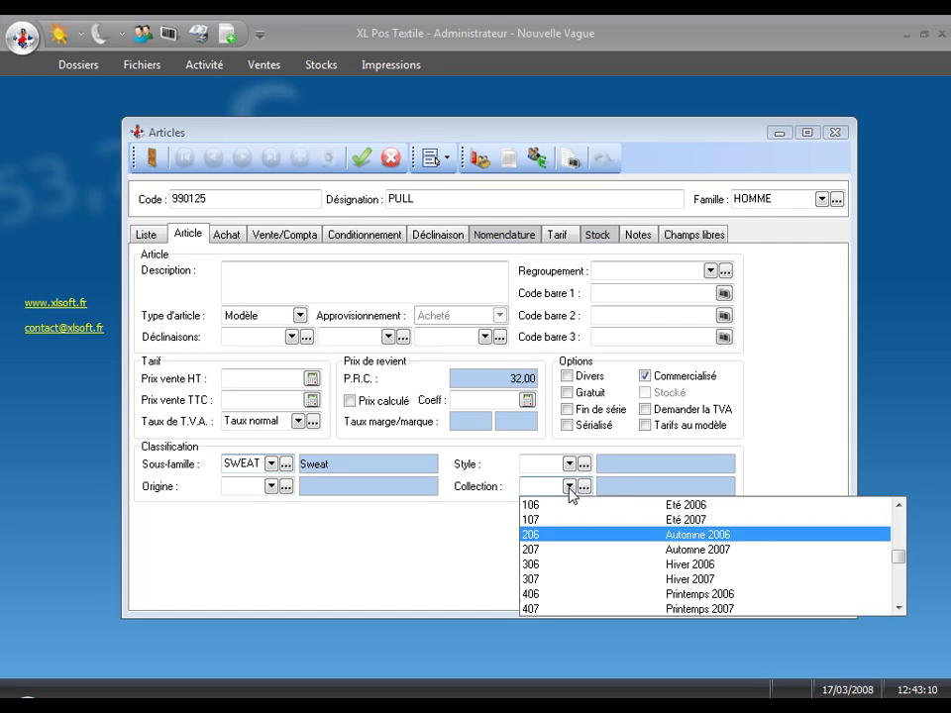
{"action": "left_click", "coordinate": [568, 611]}
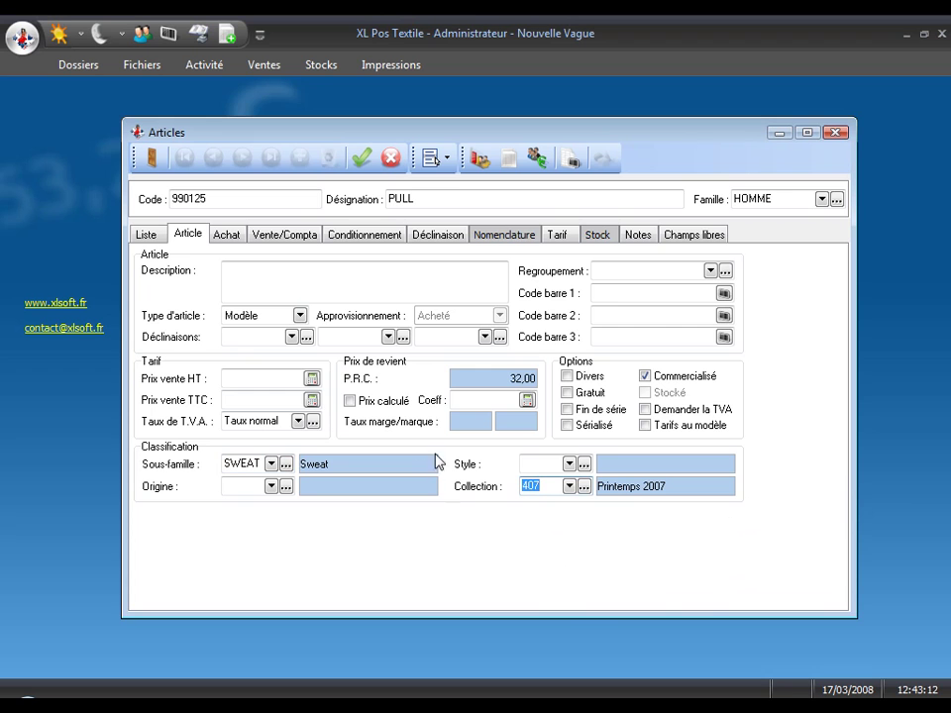
Set the pullover's selling price excluding tax to 59 and assign the US size and BASIC colour variant grids.
{"action": "left_click", "coordinate": [287, 378]}
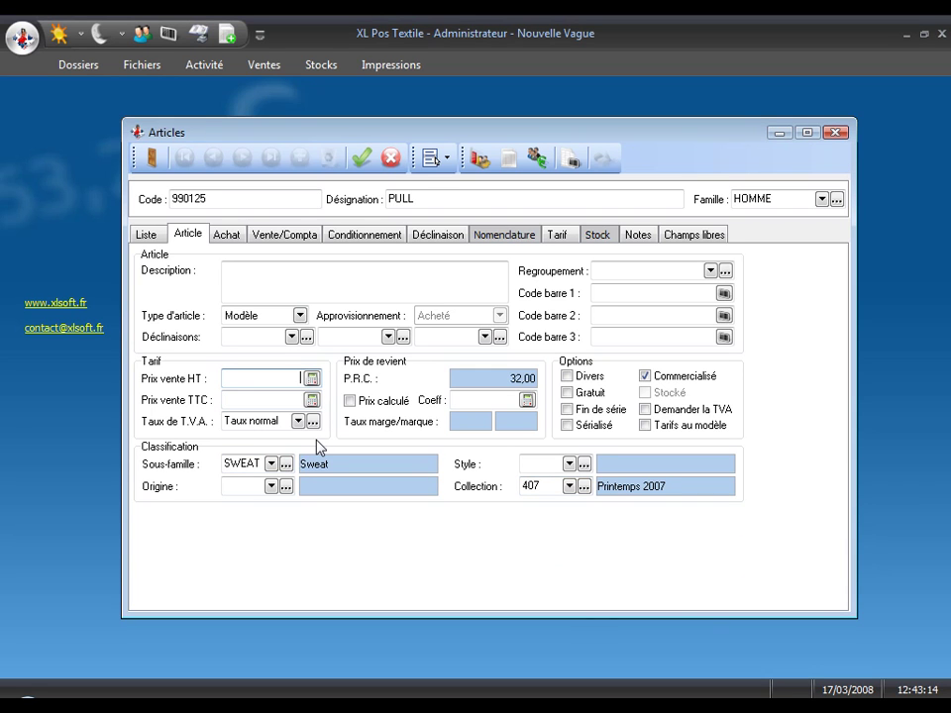
{"action": "type", "text": "59"}
{"action": "left_click", "coordinate": [291, 337]}
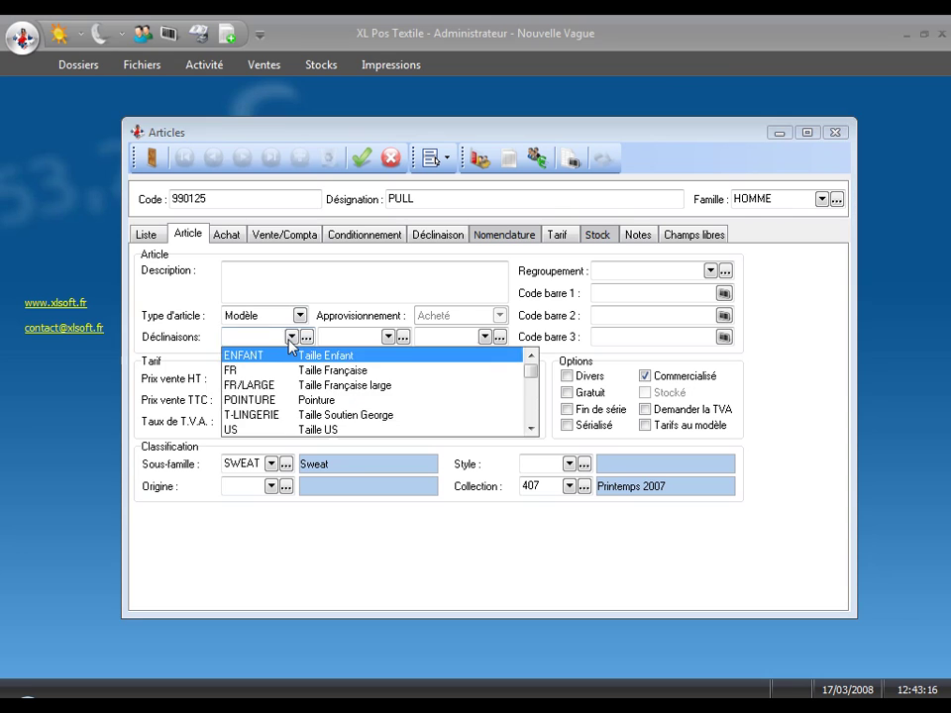
{"action": "left_click", "coordinate": [285, 430]}
{"action": "left_click", "coordinate": [387, 337]}
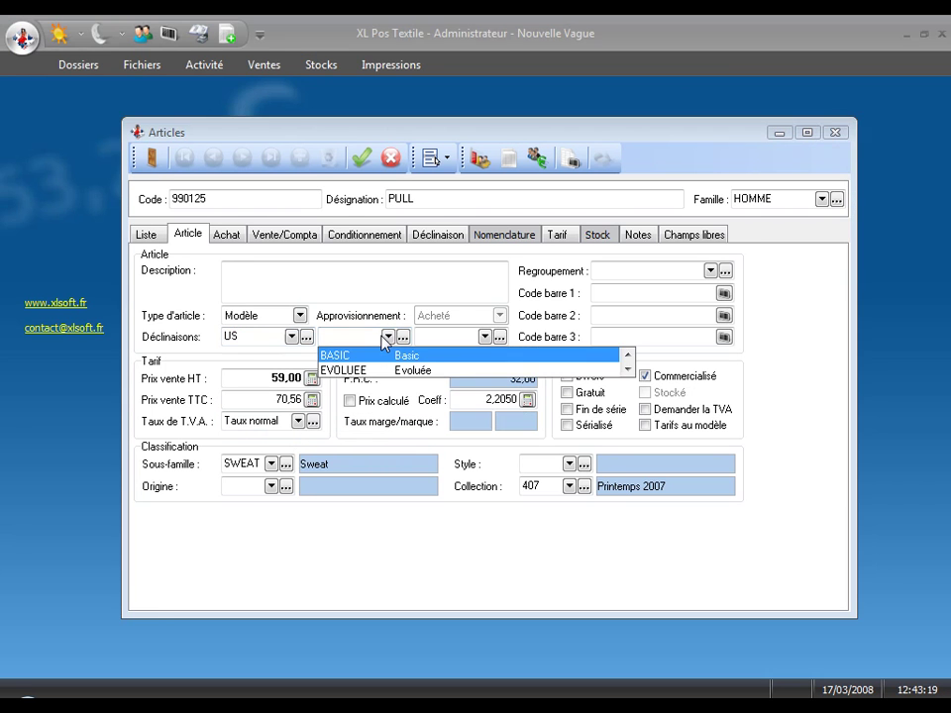
{"action": "left_click", "coordinate": [380, 354]}
Add ADIDAS as the pullover's supplier with reference 569 and a purchase price of 15 excluding tax.
{"action": "left_click", "coordinate": [227, 234]}
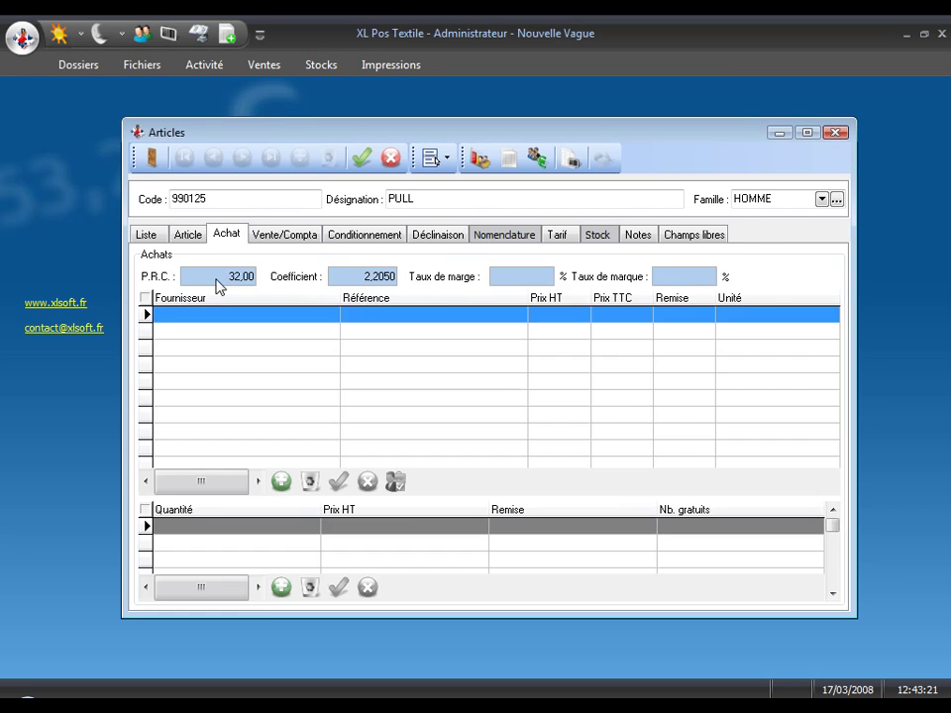
{"action": "left_click", "coordinate": [210, 315]}
{"action": "type", "text": "ADIDAS"}
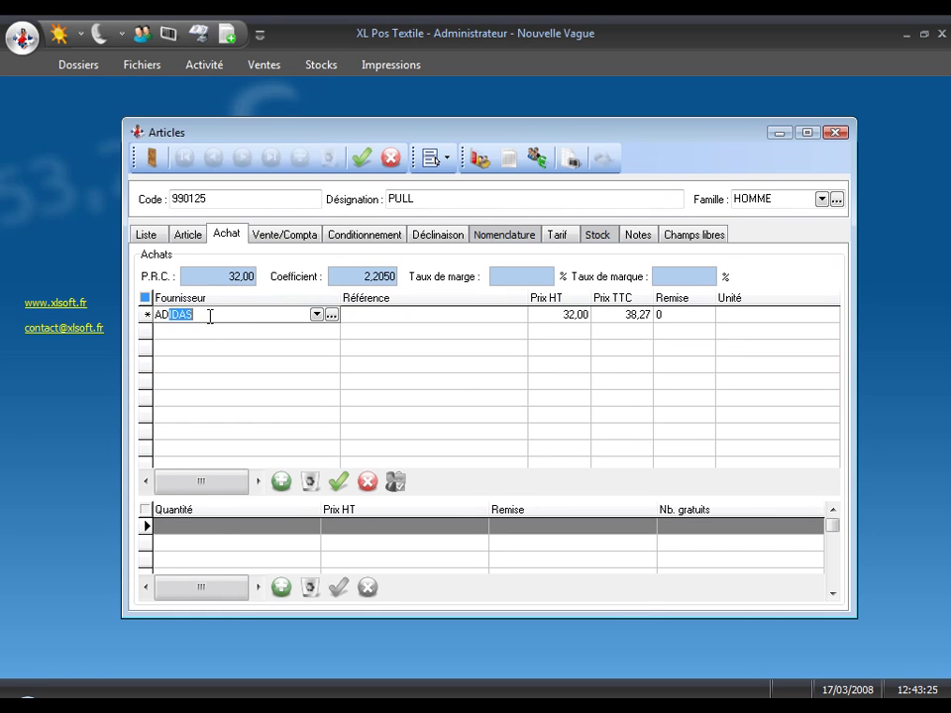
{"action": "key", "text": "Tab"}
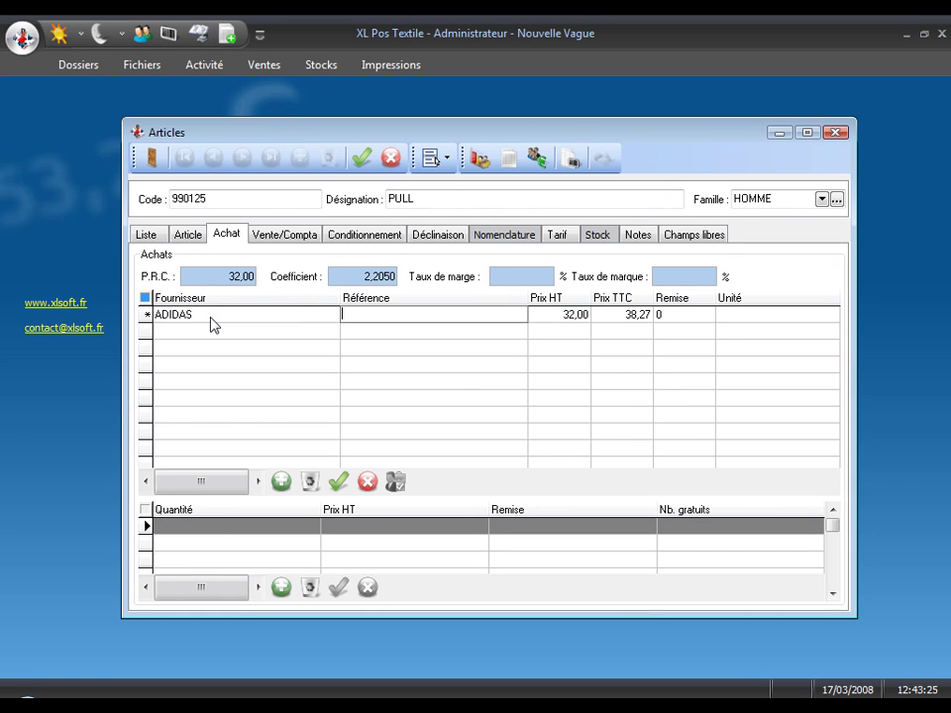
{"action": "type", "text": "569"}
{"action": "left_click", "coordinate": [567, 315]}
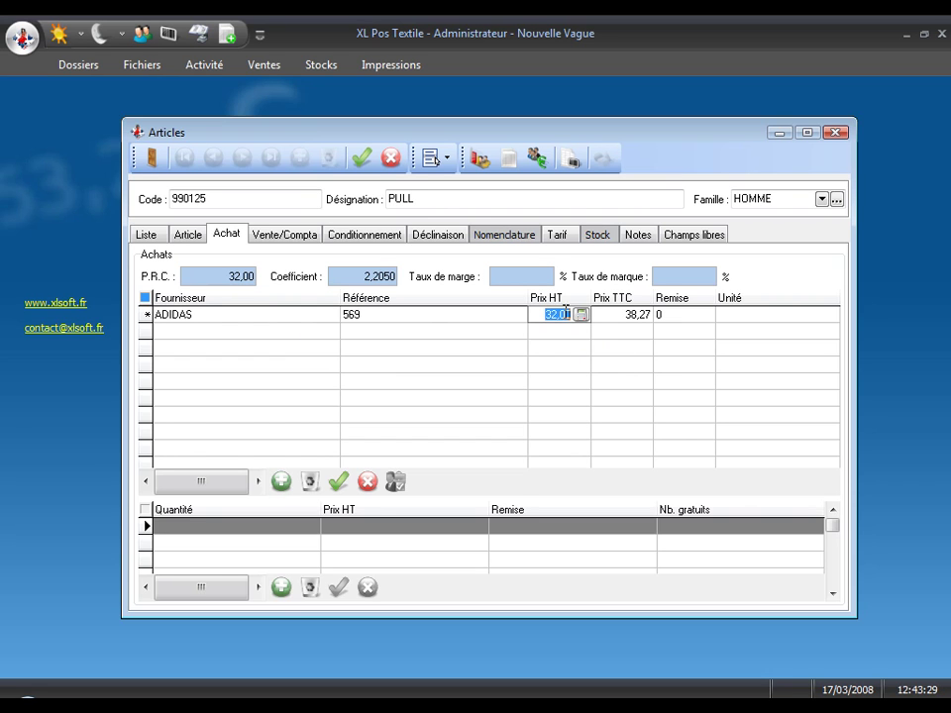
{"action": "type", "text": "15"}
{"action": "key", "text": "Tab"}
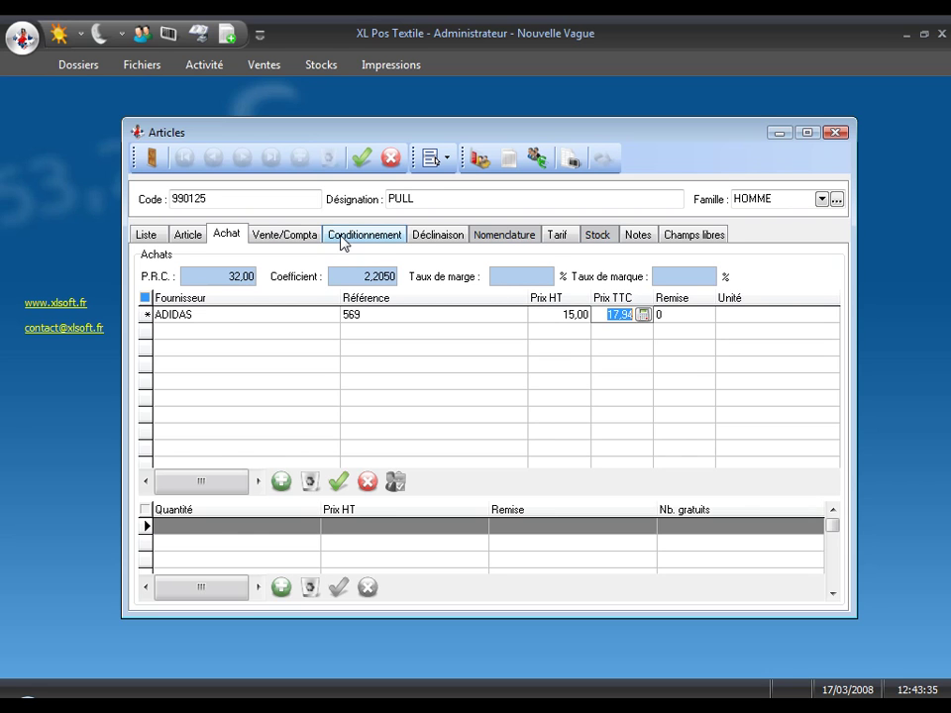
{"action": "left_click", "coordinate": [331, 330]}
{"action": "left_click", "coordinate": [327, 318]}
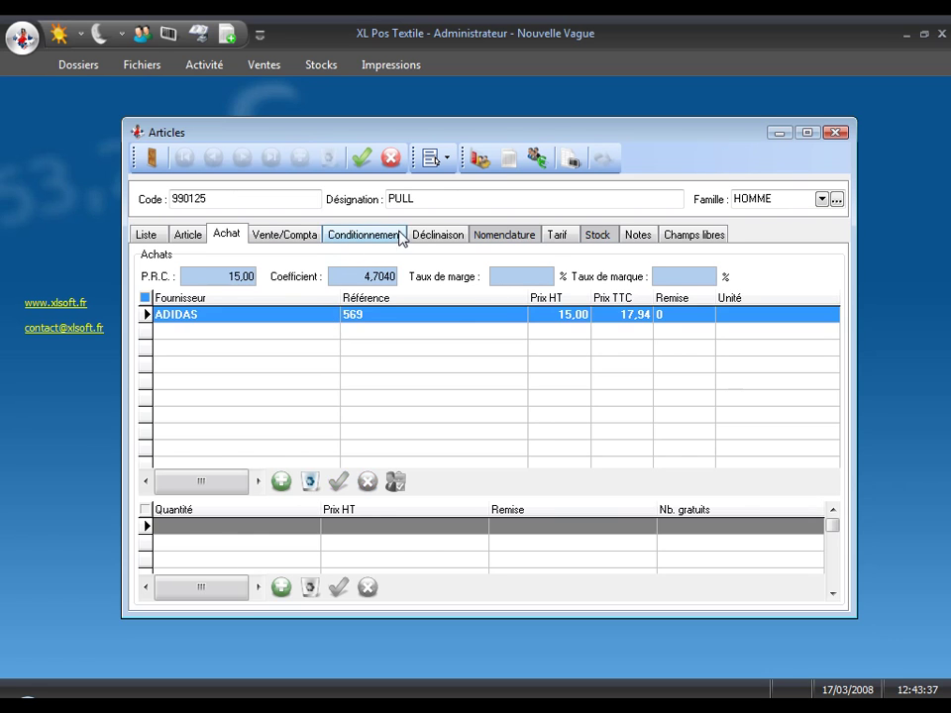
Display the Code barre 1 values in the pullover's size-by-colour variant grid.
{"action": "left_click", "coordinate": [435, 234]}
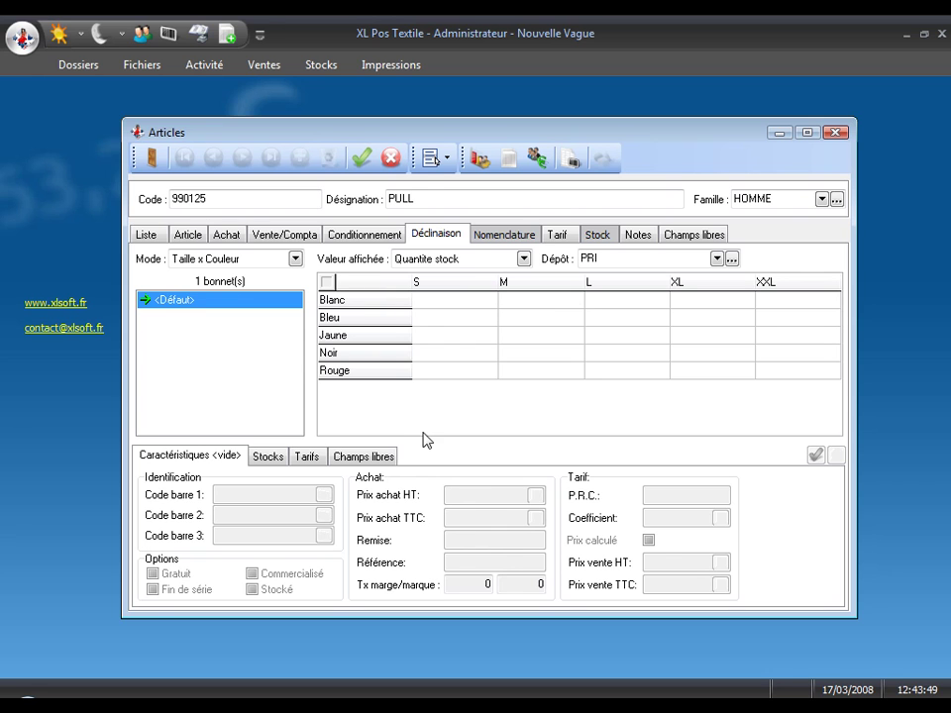
{"action": "left_click_drag", "start_coordinate": [522, 335], "coordinate": [522, 308]}
{"action": "left_click", "coordinate": [491, 278]}
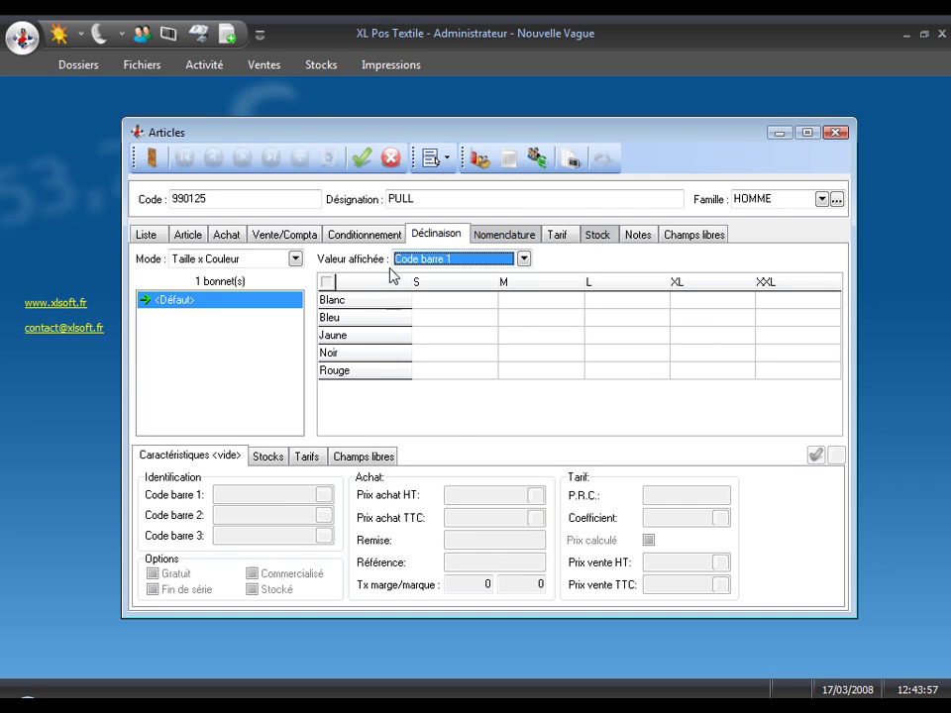
Generate barcode 1 for all of the pullover's size and colour variants and save the article.
{"action": "left_click", "coordinate": [411, 308]}
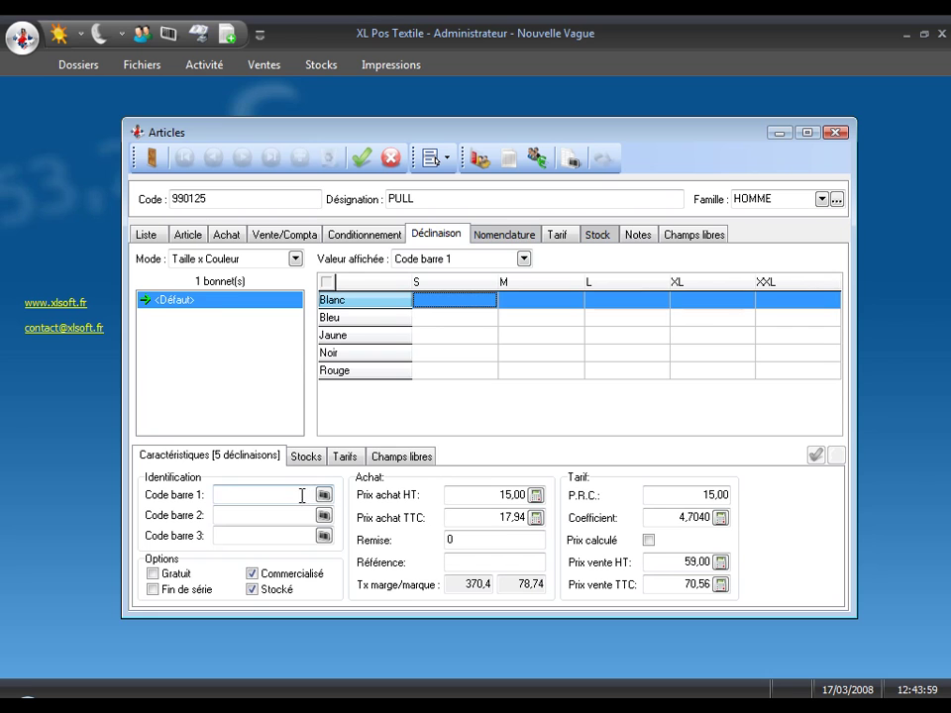
{"action": "left_click", "coordinate": [375, 283]}
{"action": "left_click", "coordinate": [323, 494]}
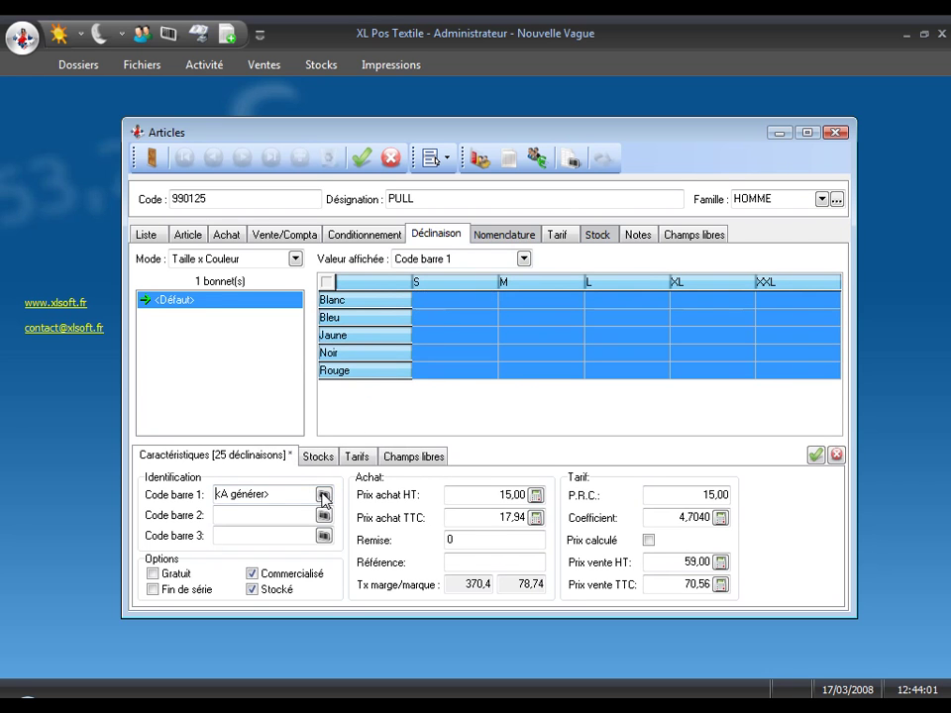
{"action": "left_click", "coordinate": [363, 157]}
{"action": "left_click", "coordinate": [529, 438]}
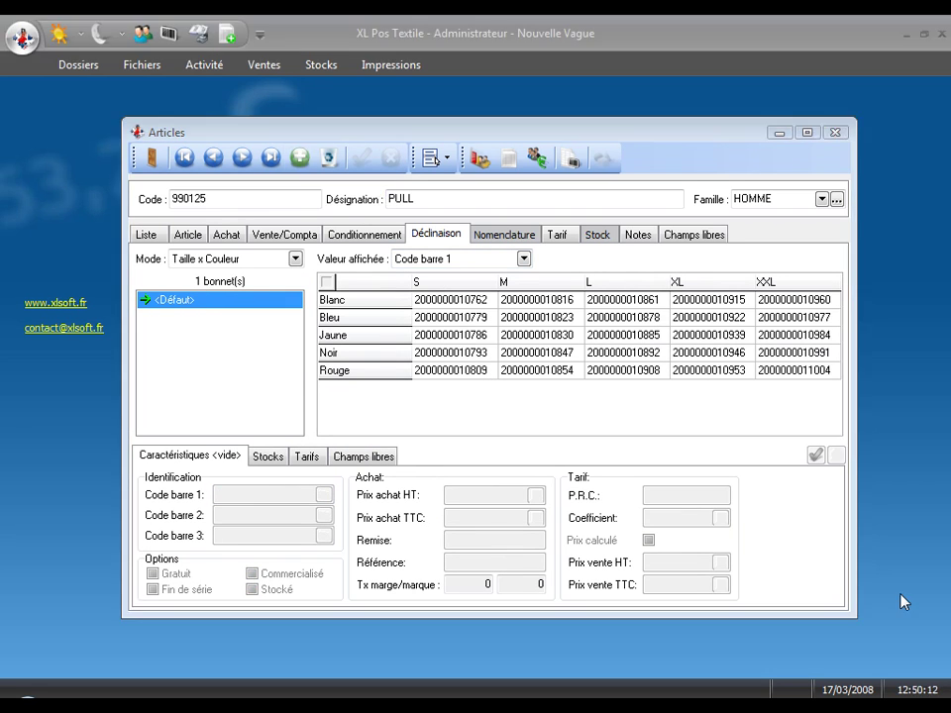
Open label printing for article 990125 and set the label width to 8 and height to 5 in the page layout.
{"action": "left_click", "coordinate": [571, 160]}
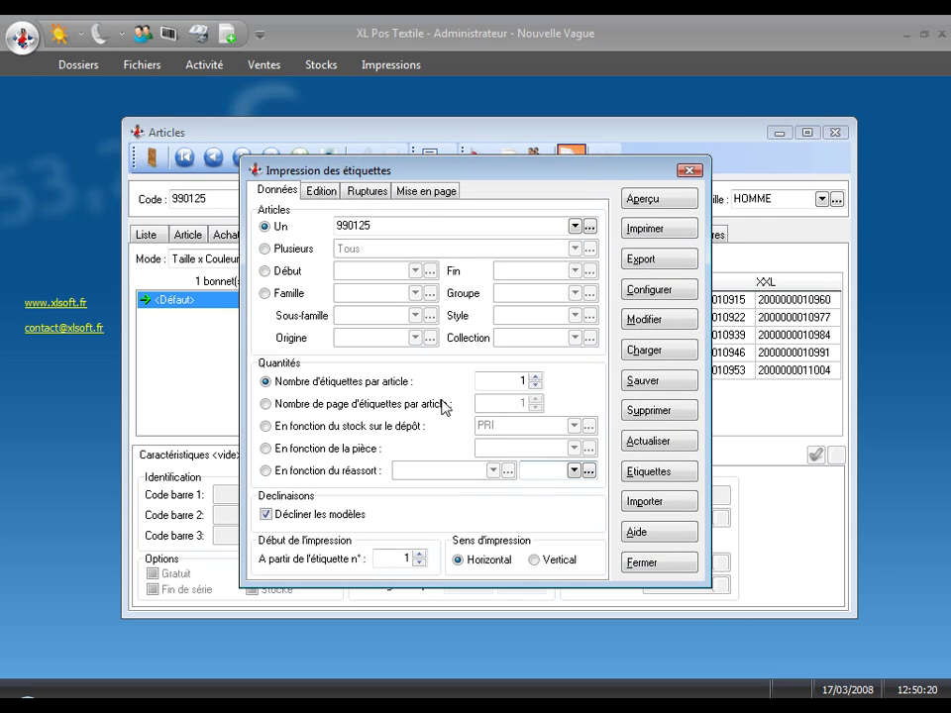
{"action": "left_click", "coordinate": [421, 191]}
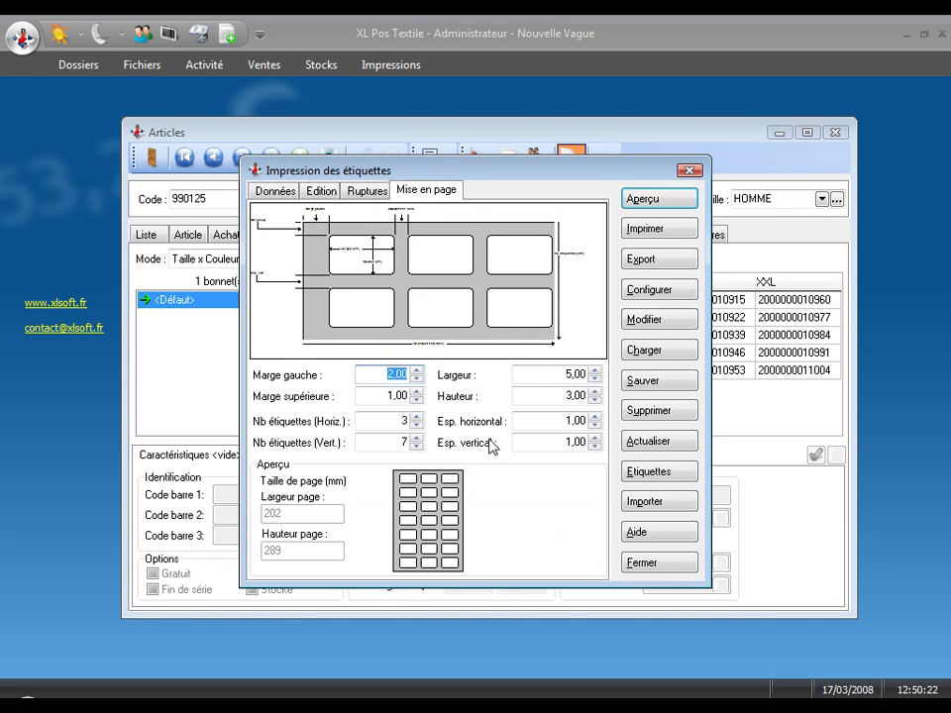
{"action": "left_click", "coordinate": [529, 382]}
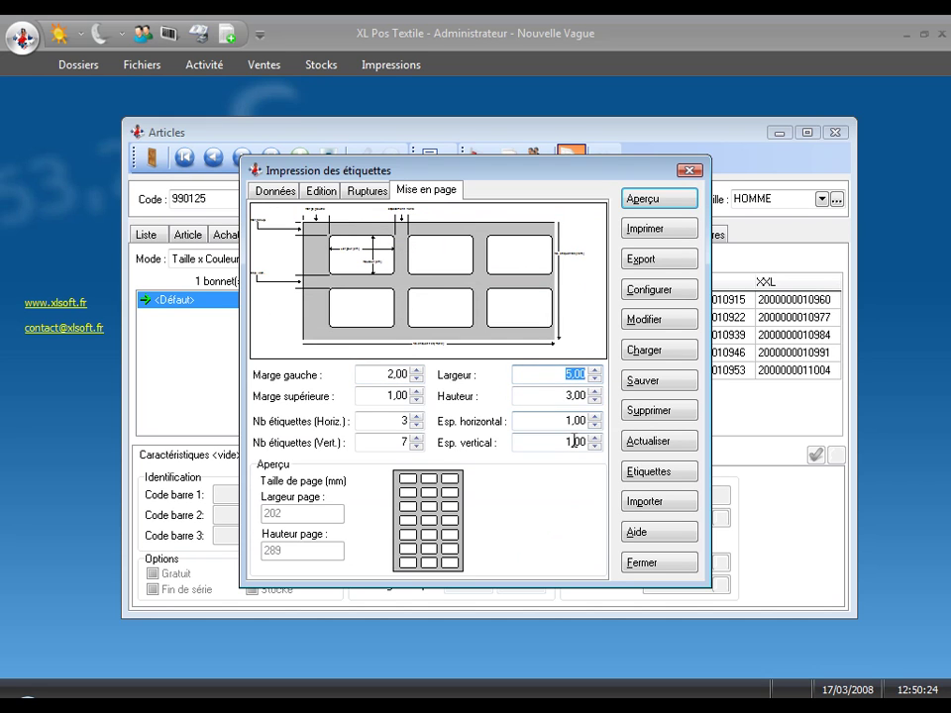
{"action": "type", "text": "8"}
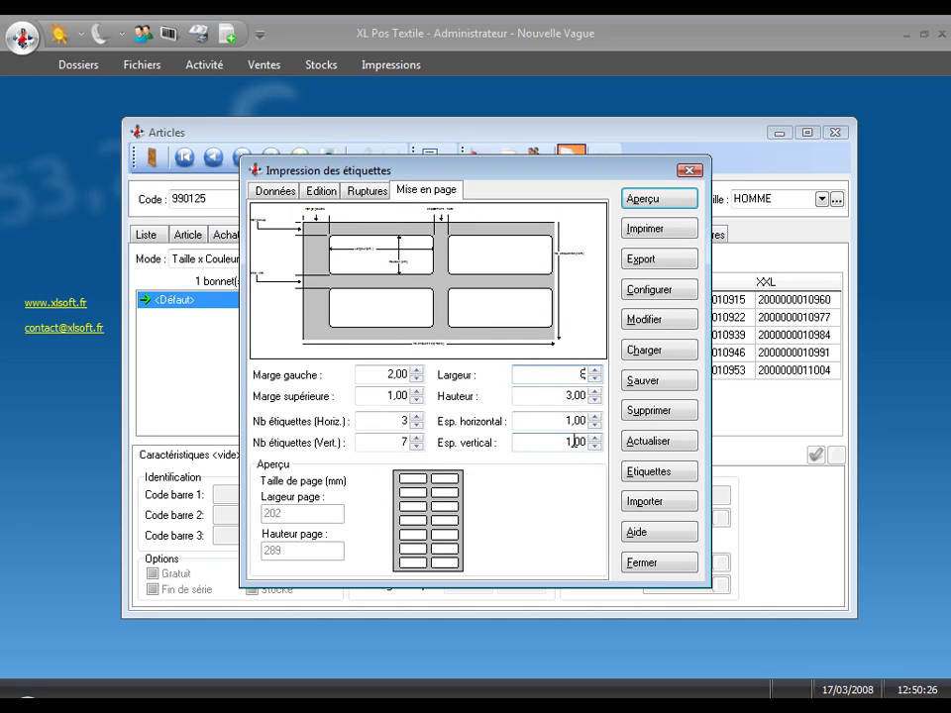
{"action": "double_click", "coordinate": [572, 394]}
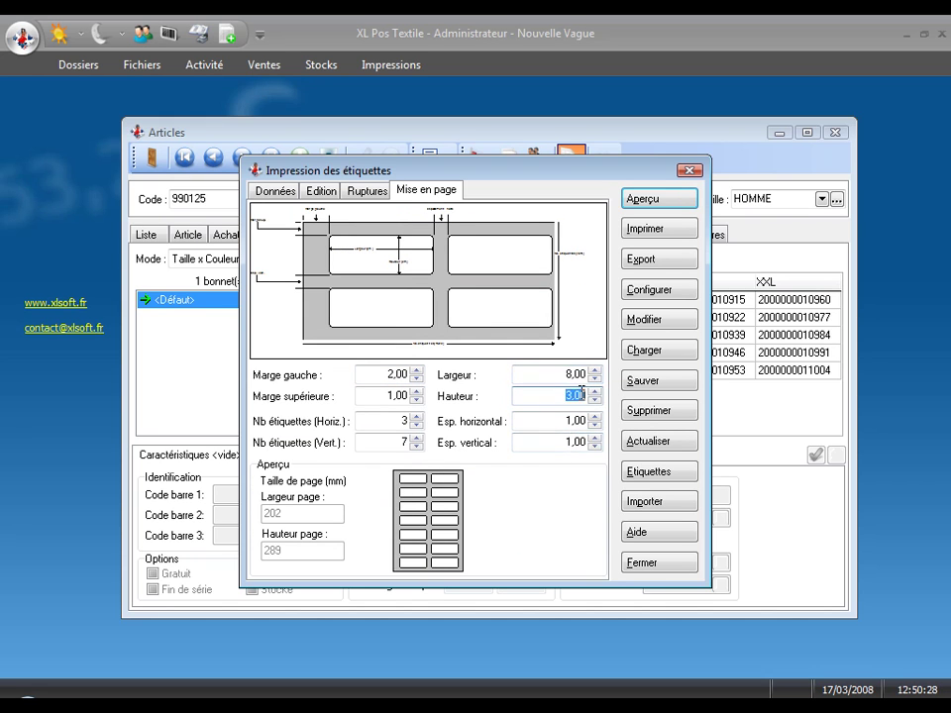
{"action": "type", "text": "5"}
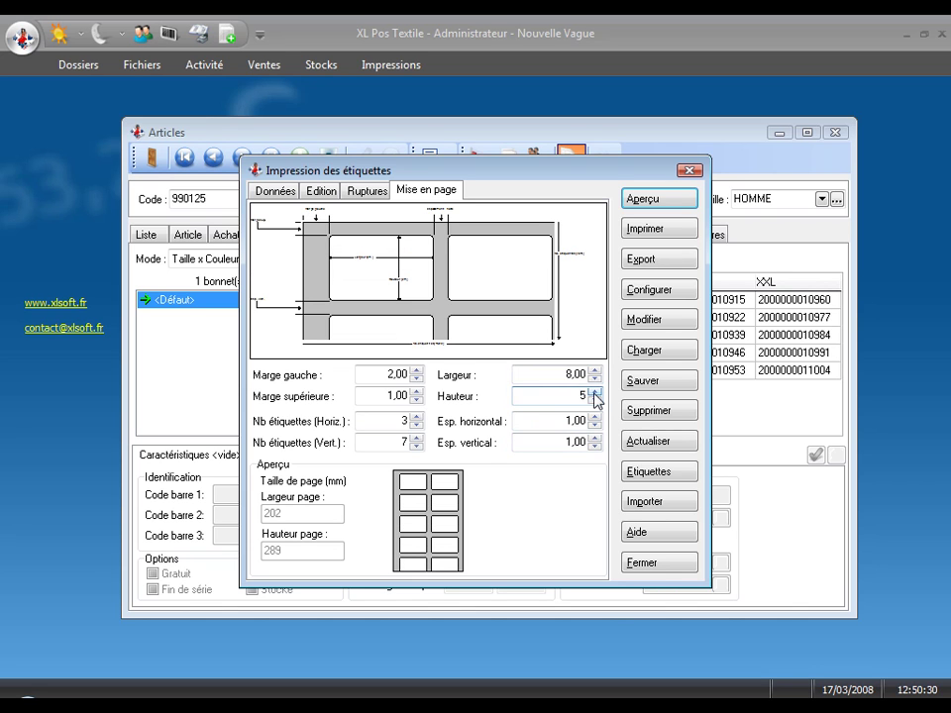
Set the label sheet to 2 labels horizontally and 4 vertically.
{"action": "left_click", "coordinate": [417, 425]}
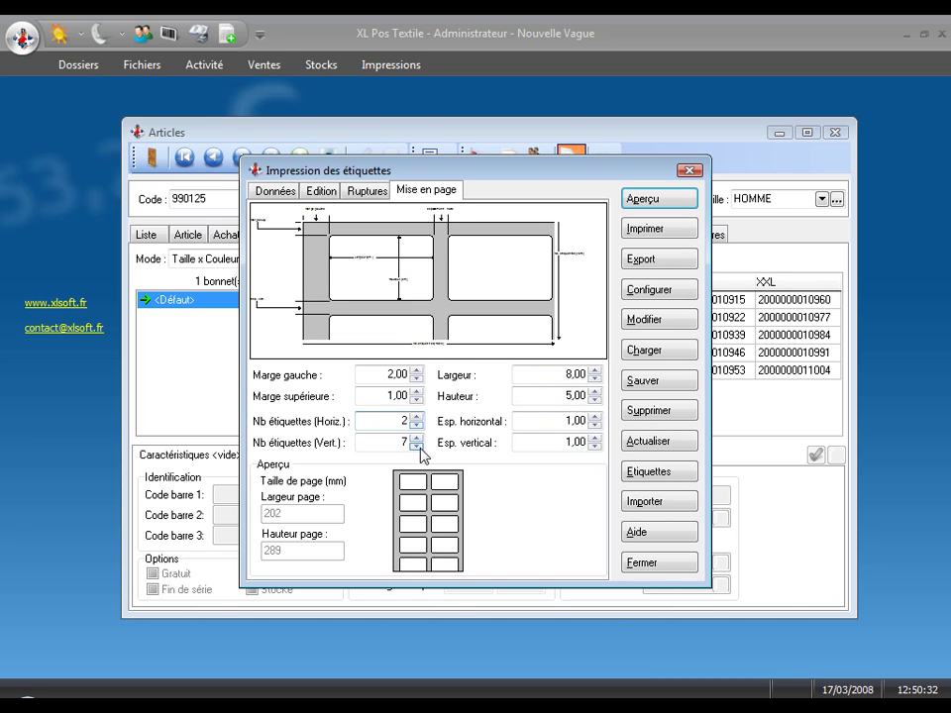
{"action": "left_click", "coordinate": [419, 447]}
{"action": "left_click", "coordinate": [419, 447]}
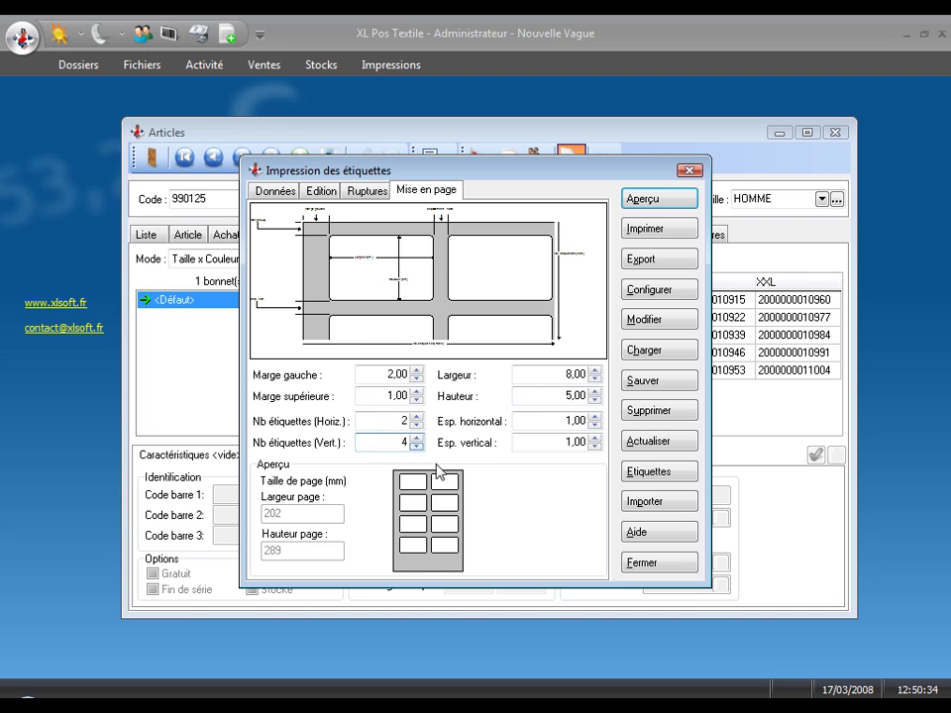
Raise the starting label number for article 990125 and preview its variant labels.
{"action": "left_click", "coordinate": [276, 191]}
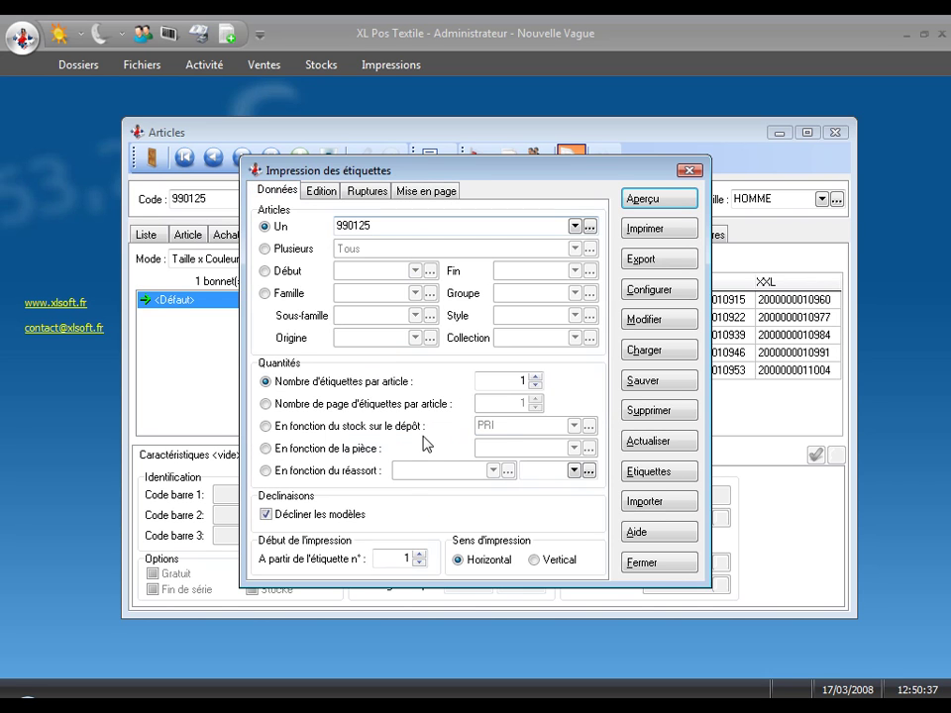
{"action": "left_click", "coordinate": [420, 557]}
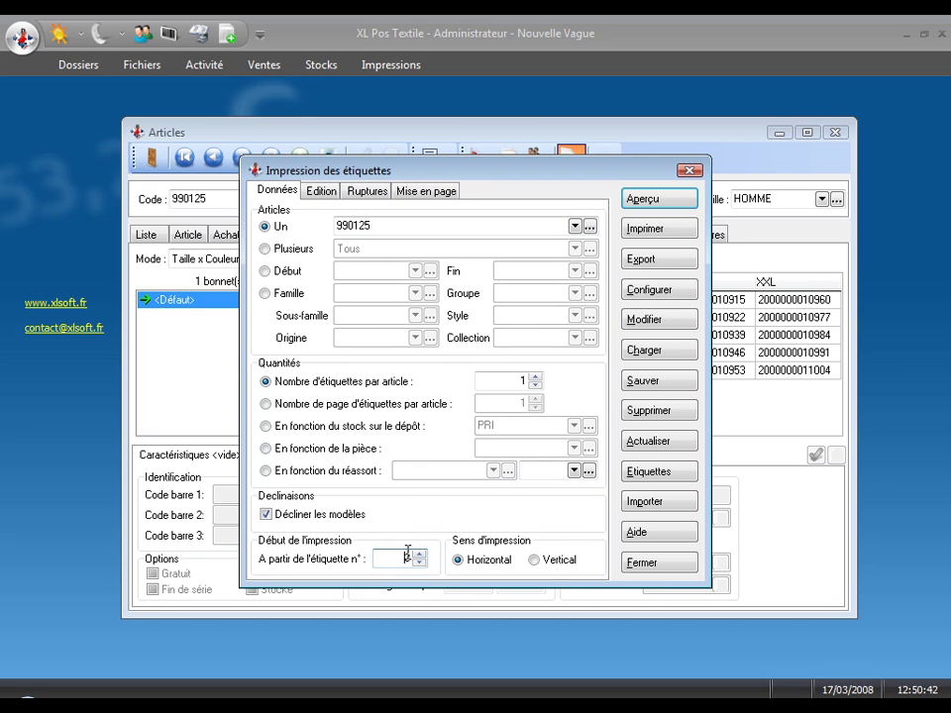
{"action": "left_click", "coordinate": [420, 556]}
{"action": "left_click", "coordinate": [657, 199]}
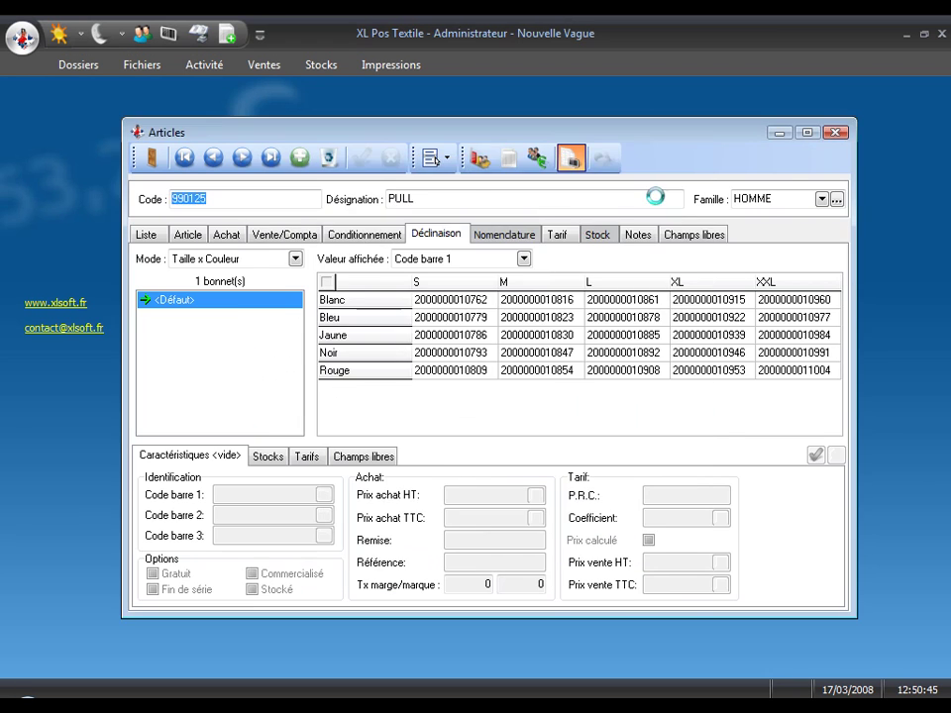
{"action": "left_click_drag", "start_coordinate": [829, 265], "coordinate": [827, 312]}
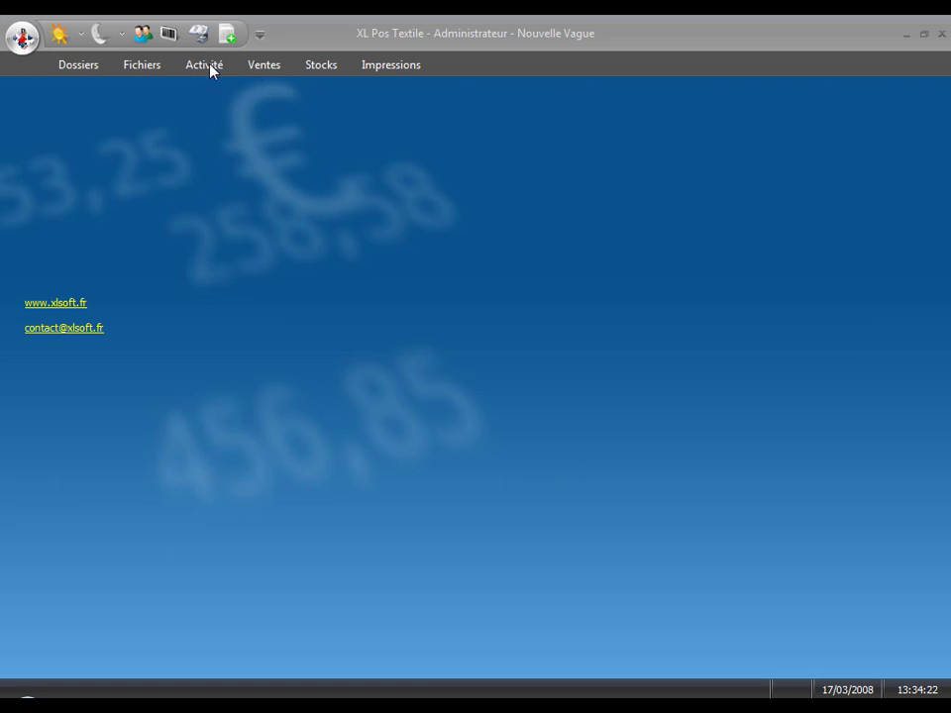
Open the Soldes file from the pricing files.
{"action": "left_click", "coordinate": [154, 69]}
{"action": "left_click", "coordinate": [455, 120]}
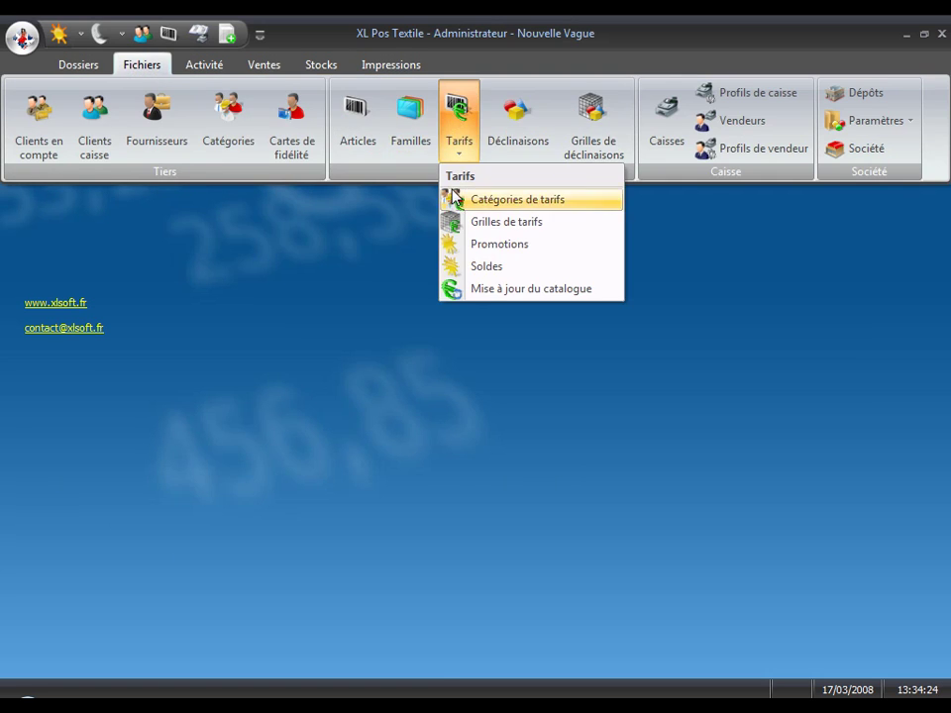
{"action": "left_click", "coordinate": [488, 269]}
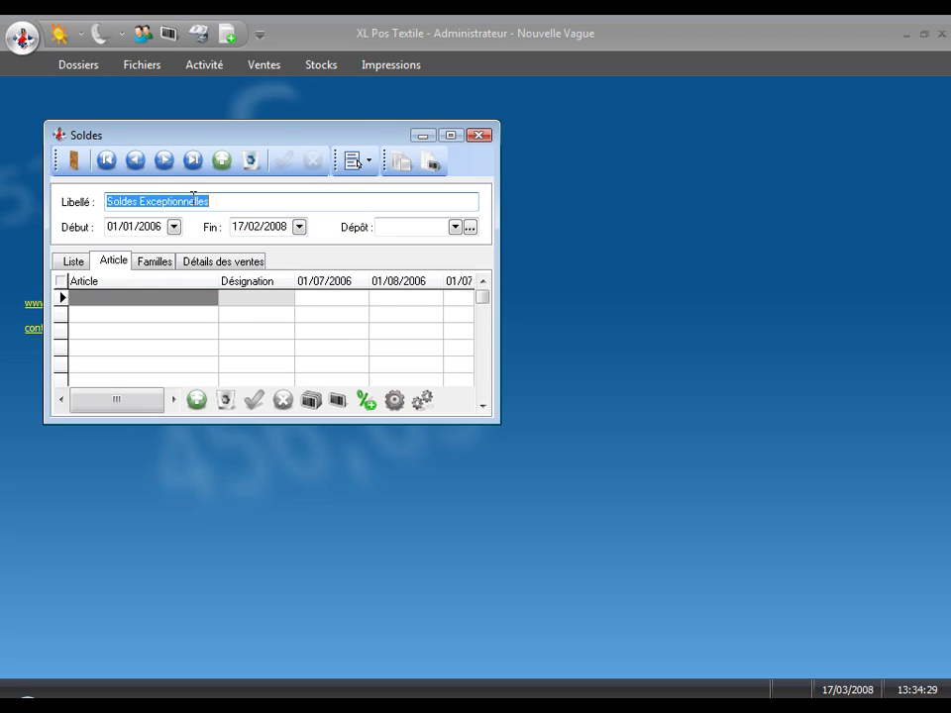
Examine the family discounts of the SOLDE JANVIER 2008 sale and open its label printing.
{"action": "left_click", "coordinate": [165, 160]}
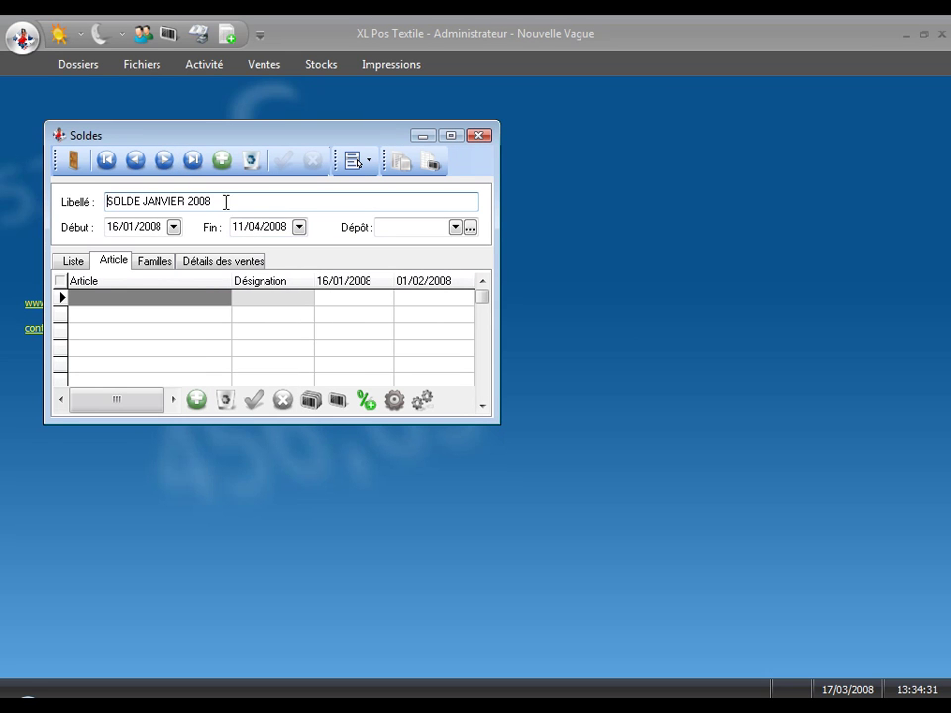
{"action": "left_click", "coordinate": [152, 261]}
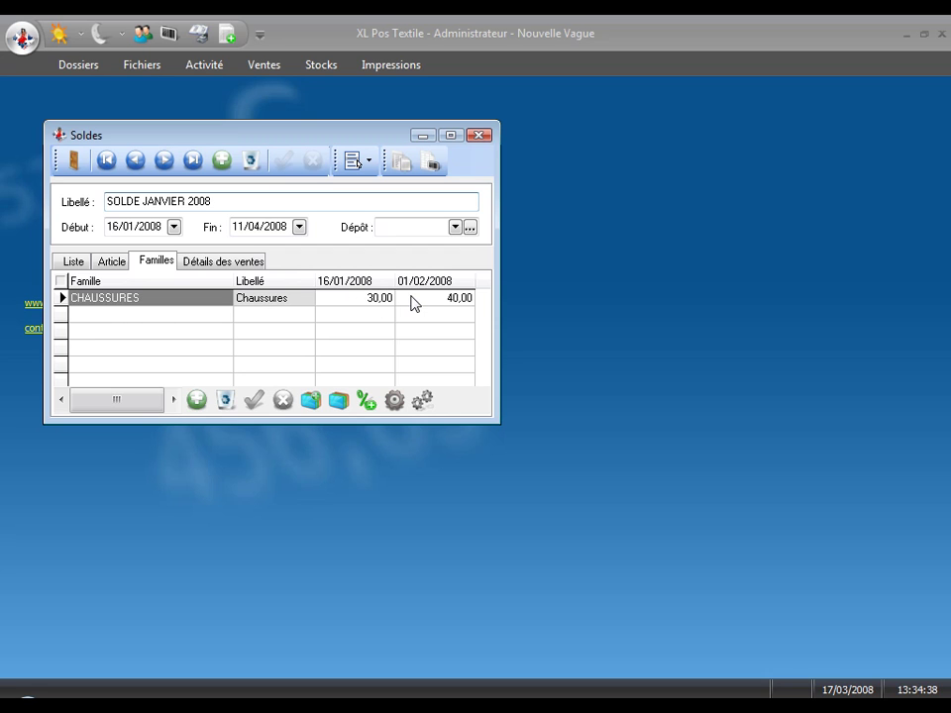
{"action": "left_click", "coordinate": [433, 163]}
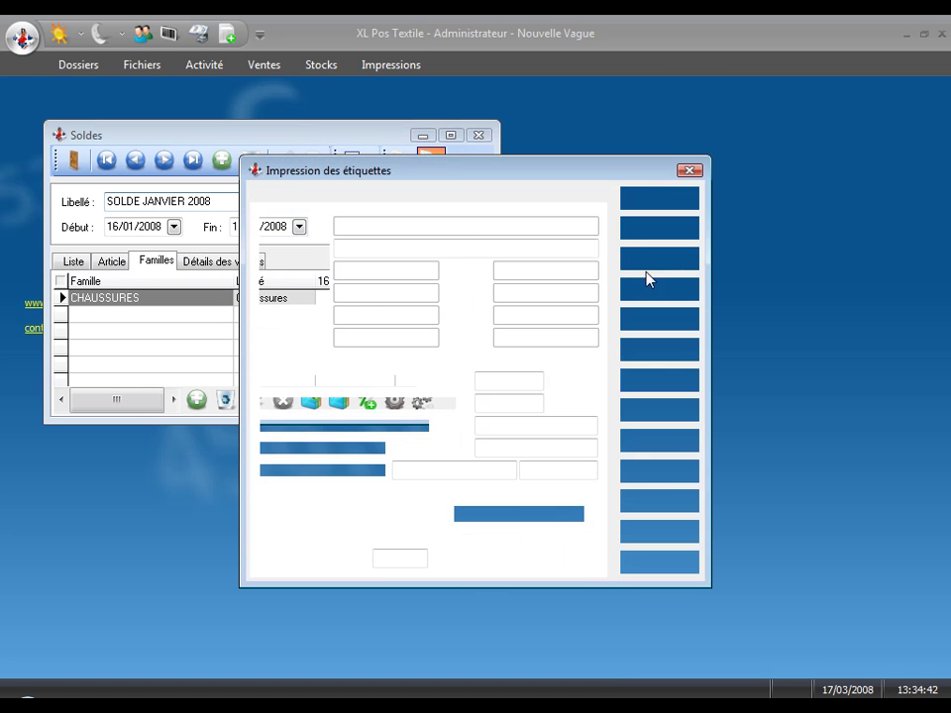
{"action": "left_click", "coordinate": [650, 202]}
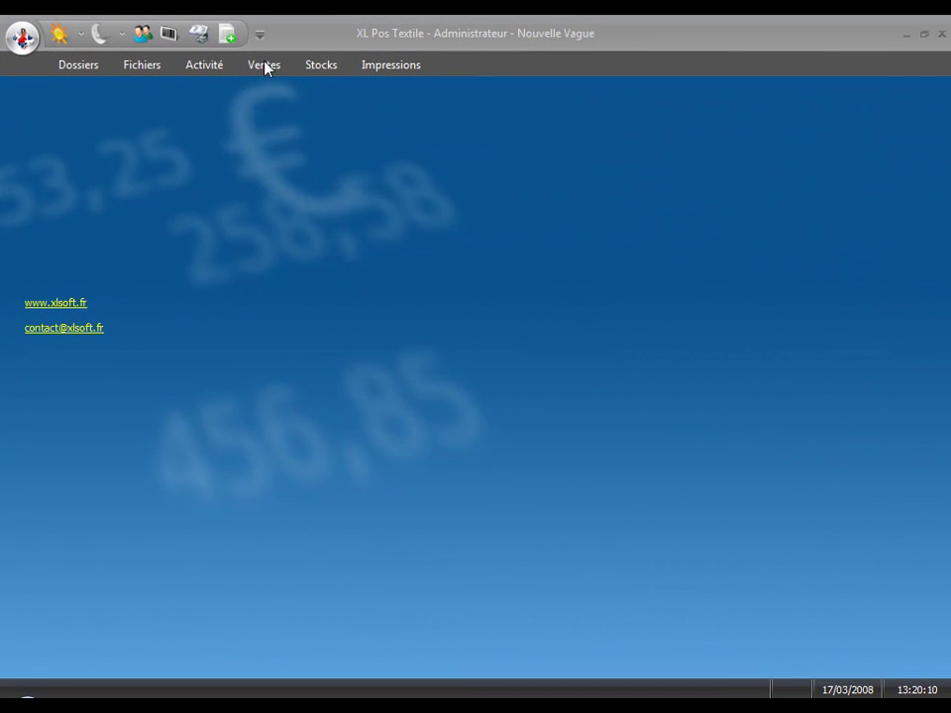
Create a new supplier order in the stock purchases with ADIDAS as the supplier.
{"action": "left_click", "coordinate": [264, 65]}
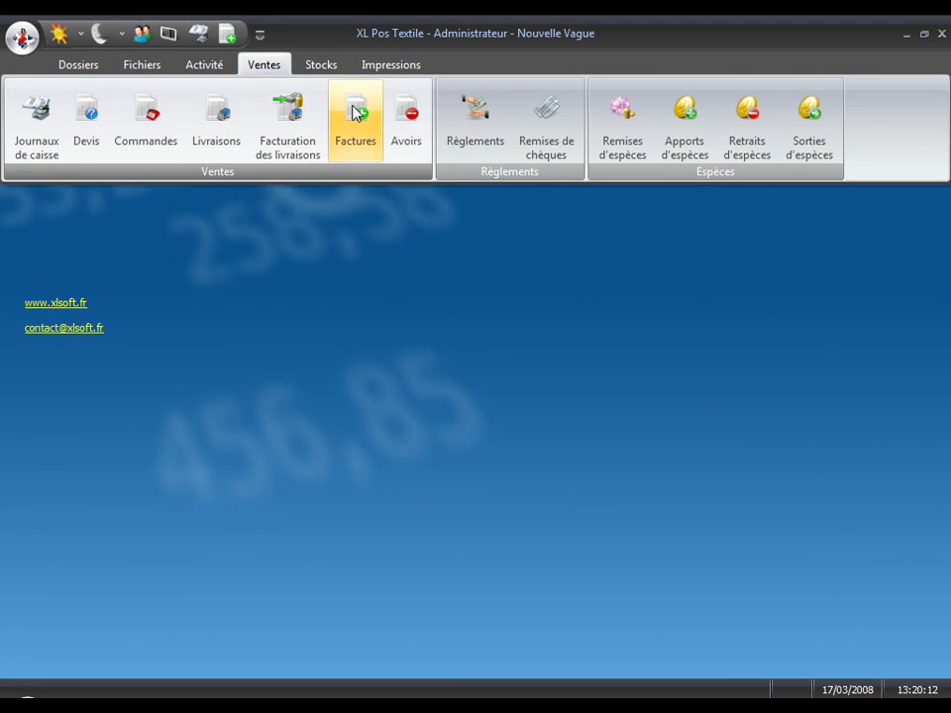
{"action": "left_click", "coordinate": [308, 66]}
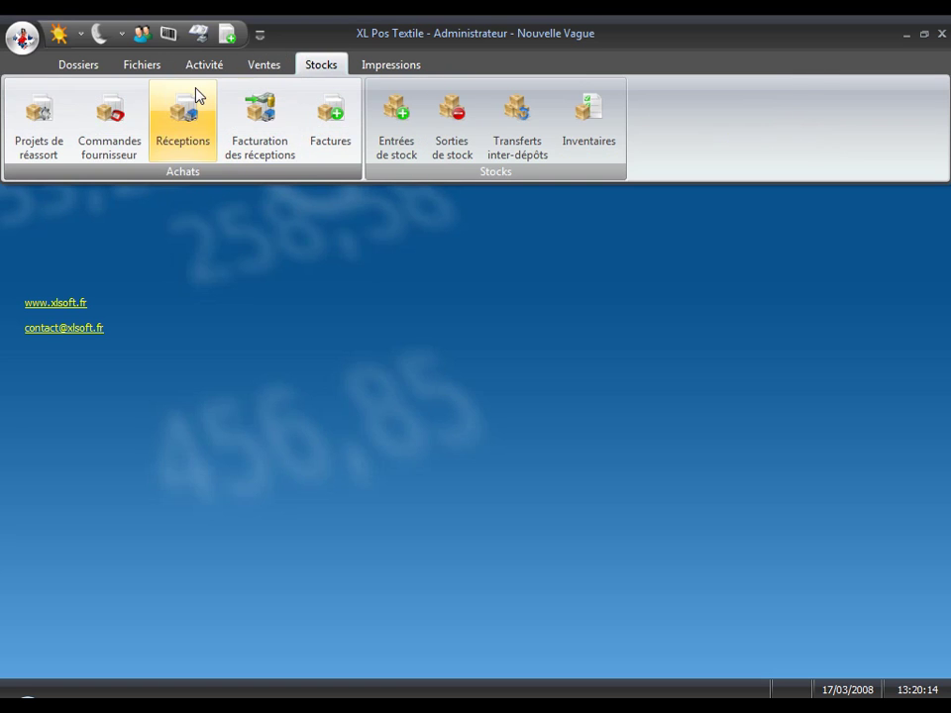
{"action": "left_click", "coordinate": [111, 134]}
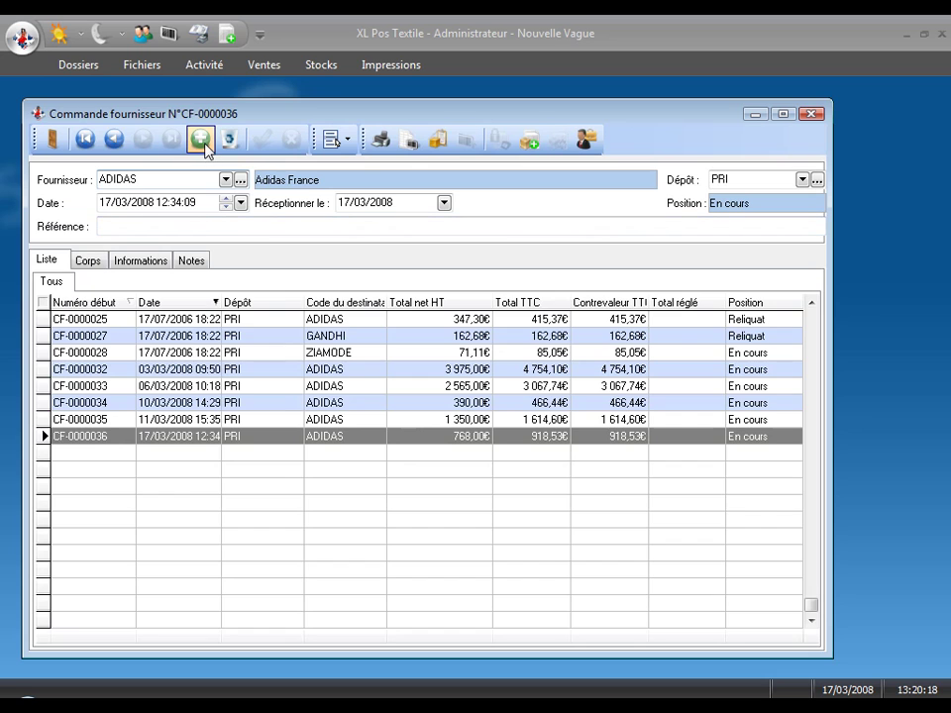
{"action": "left_click", "coordinate": [201, 142]}
{"action": "type", "text": "AD"}
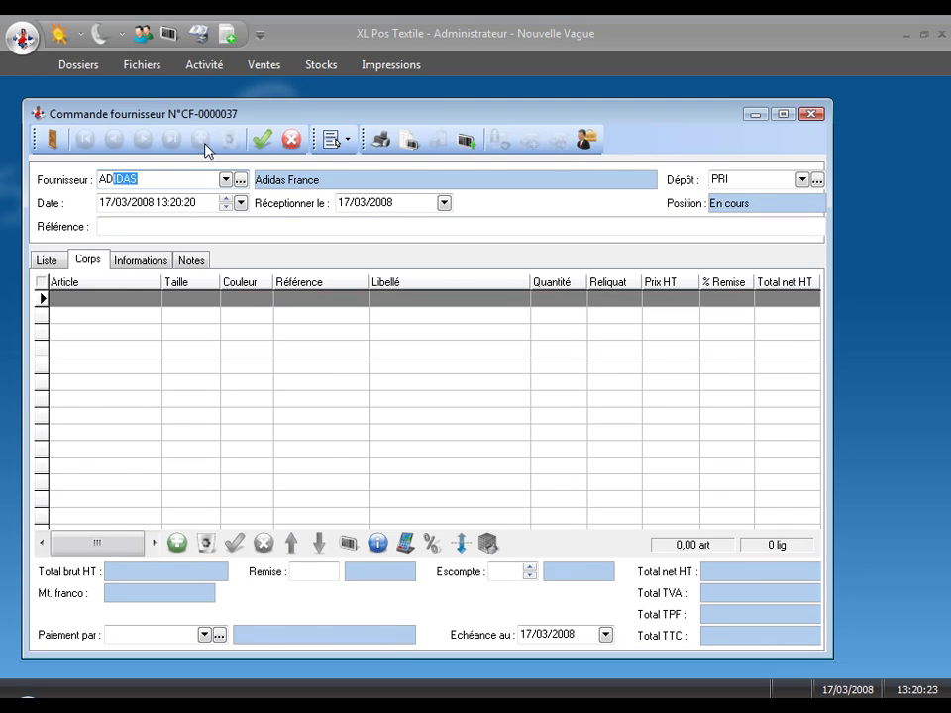
{"action": "key", "text": "Tab"}
Add article 990125 to the first order line, picking it from the Sweat category of the article list.
{"action": "left_click", "coordinate": [148, 301]}
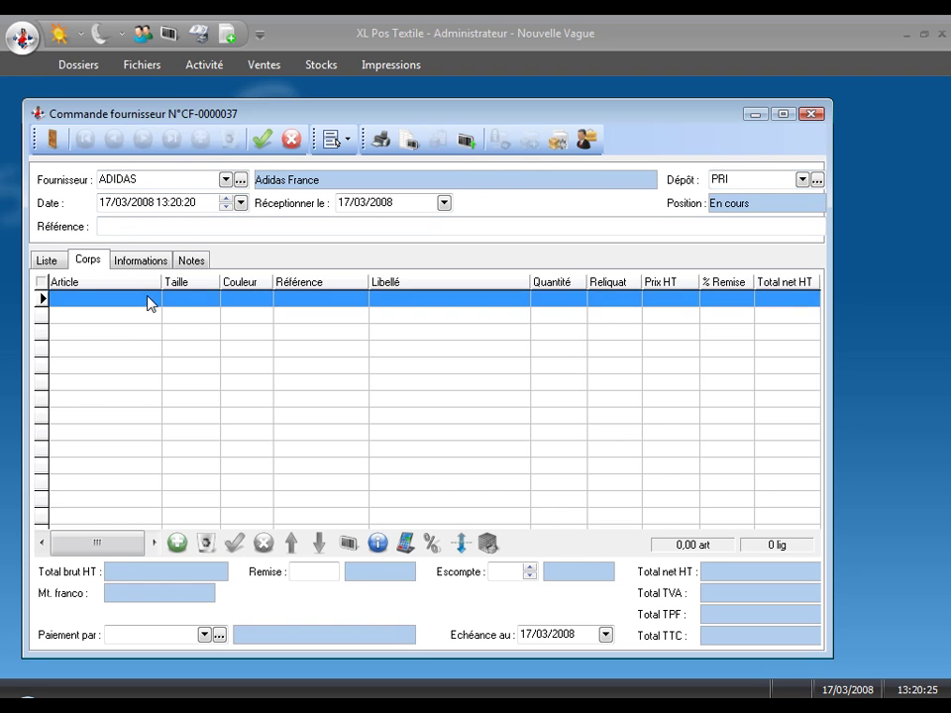
{"action": "left_click", "coordinate": [136, 299]}
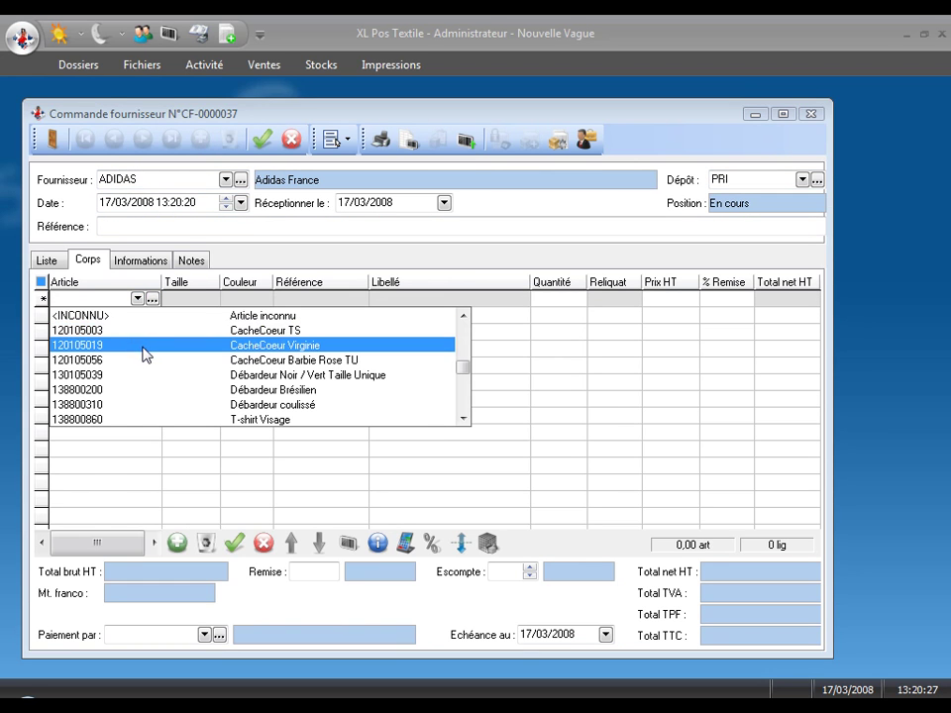
{"action": "left_click", "coordinate": [153, 298]}
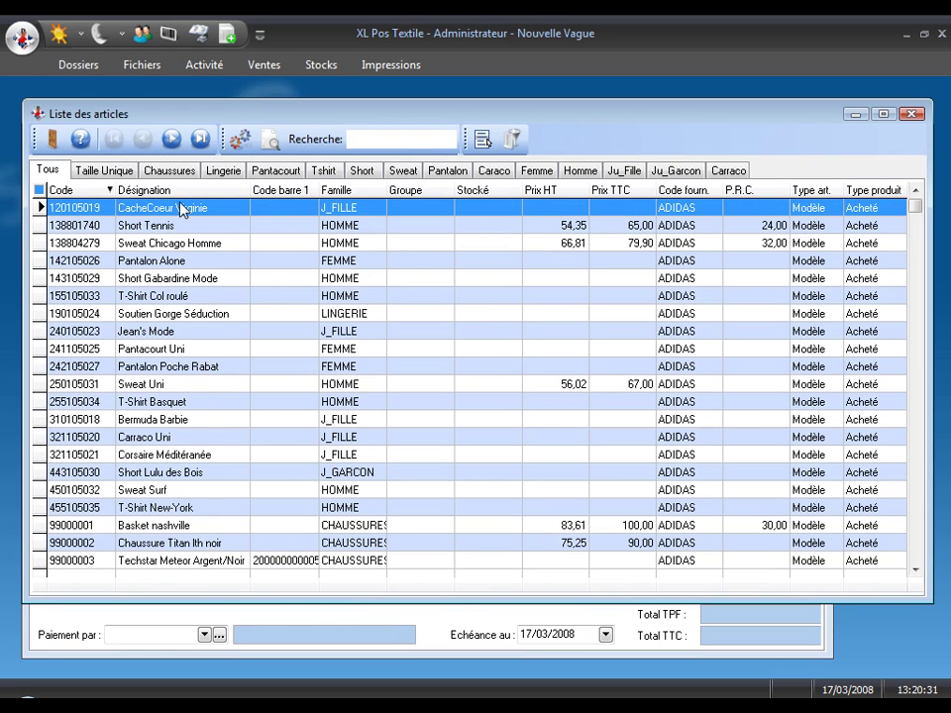
{"action": "left_click", "coordinate": [405, 173]}
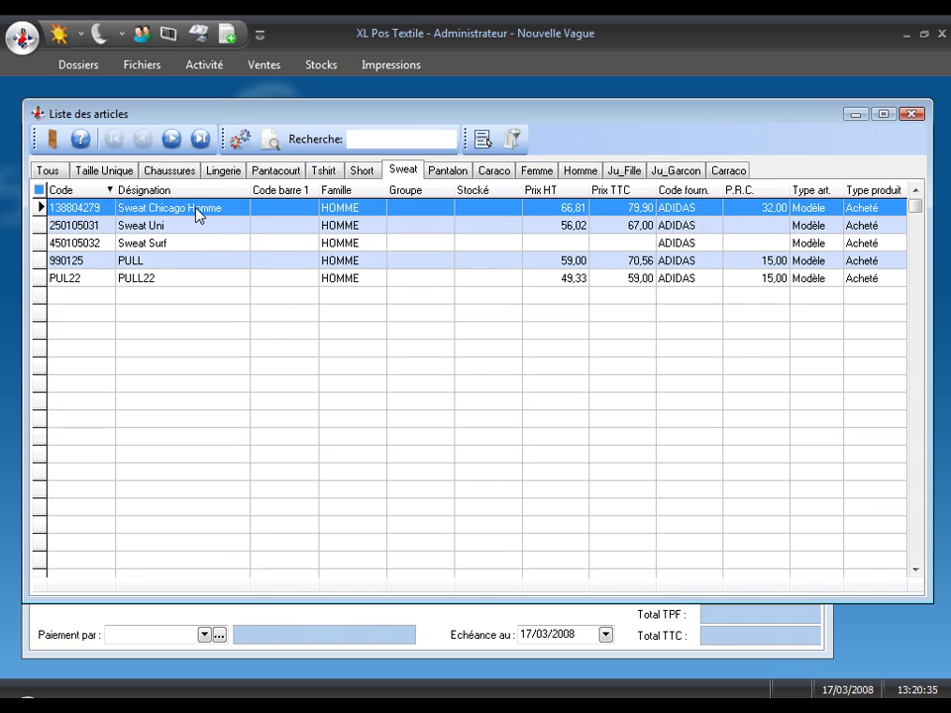
{"action": "double_click", "coordinate": [191, 262]}
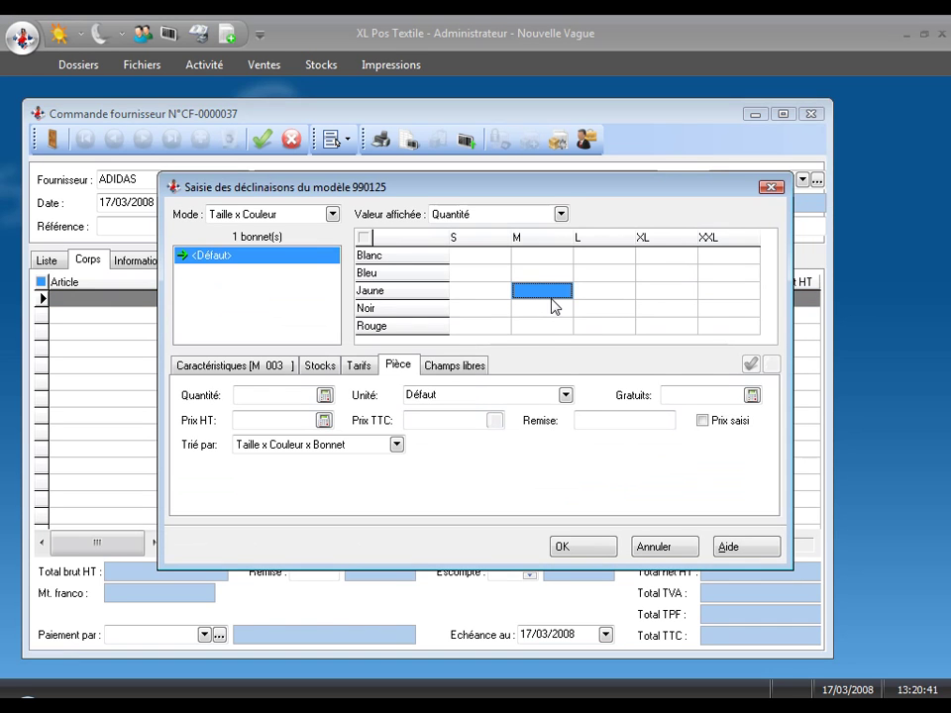
Set the quantity for all sizes of article 990125 to 5 in Blanc and 7 in Bleu.
{"action": "left_click", "coordinate": [430, 262]}
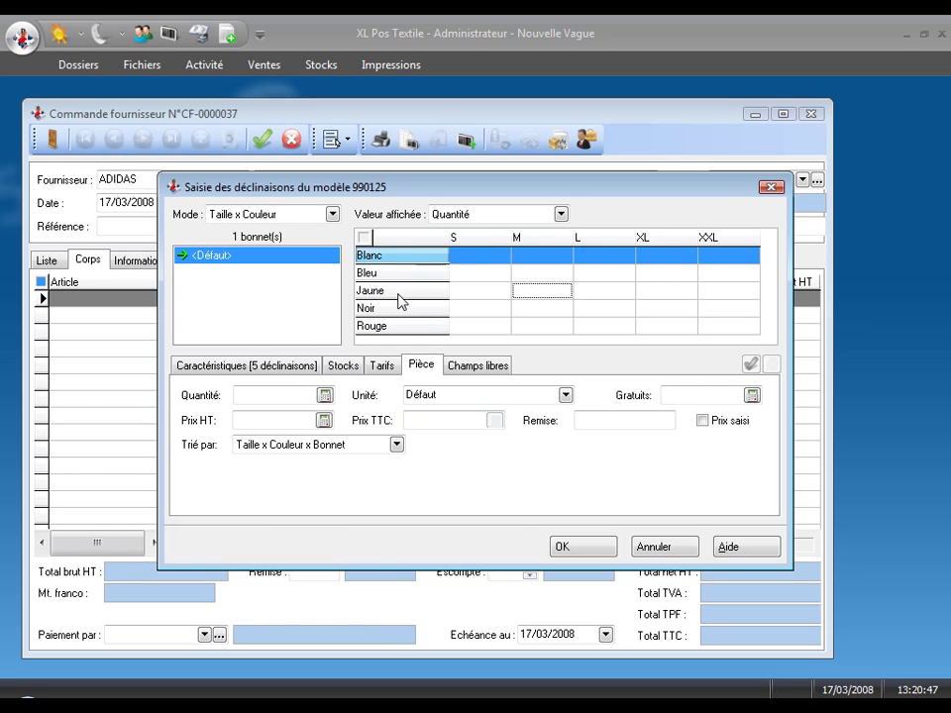
{"action": "left_click", "coordinate": [297, 398]}
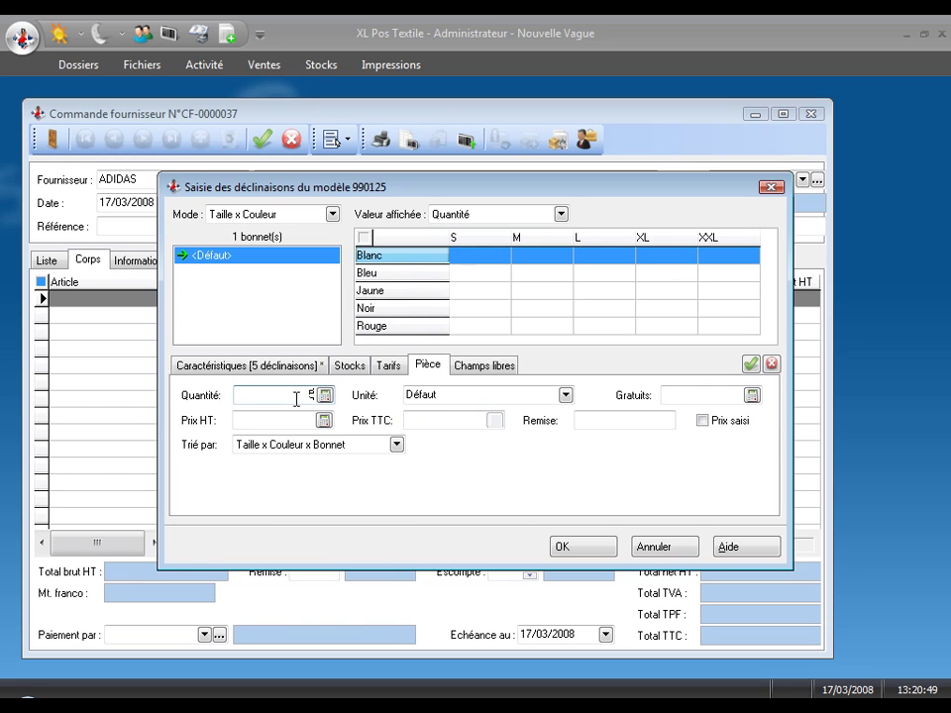
{"action": "key", "text": "Return"}
{"action": "left_click", "coordinate": [434, 274]}
{"action": "left_click", "coordinate": [299, 396]}
{"action": "type", "text": "7"}
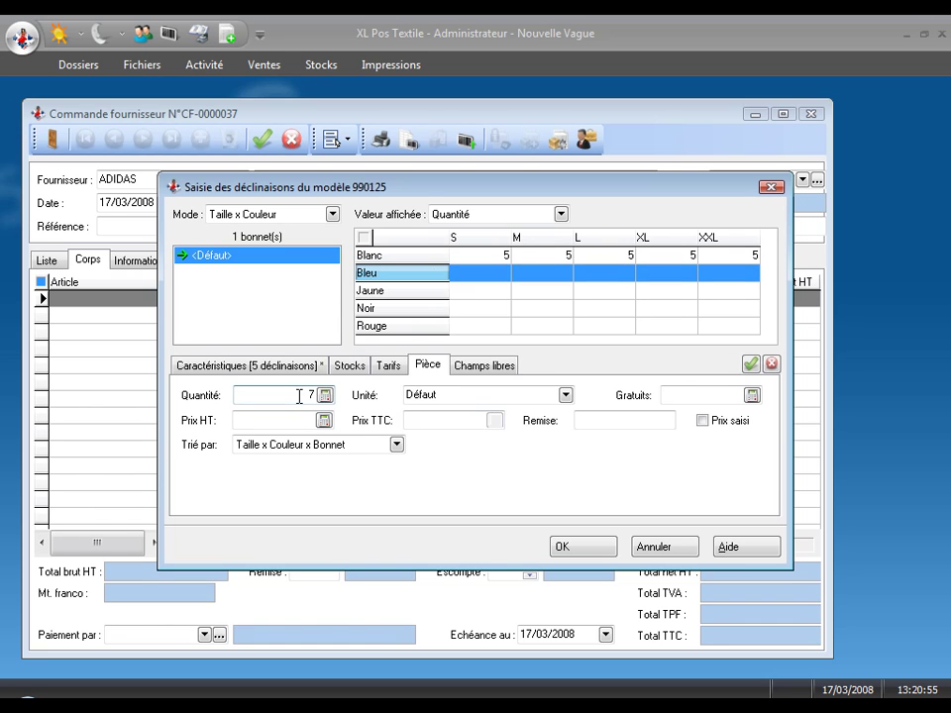
{"action": "key", "text": "Return"}
Set the Noir quantity to 10 for all sizes, with 12 for XL and XXL.
{"action": "left_click", "coordinate": [435, 309]}
{"action": "left_click", "coordinate": [304, 396]}
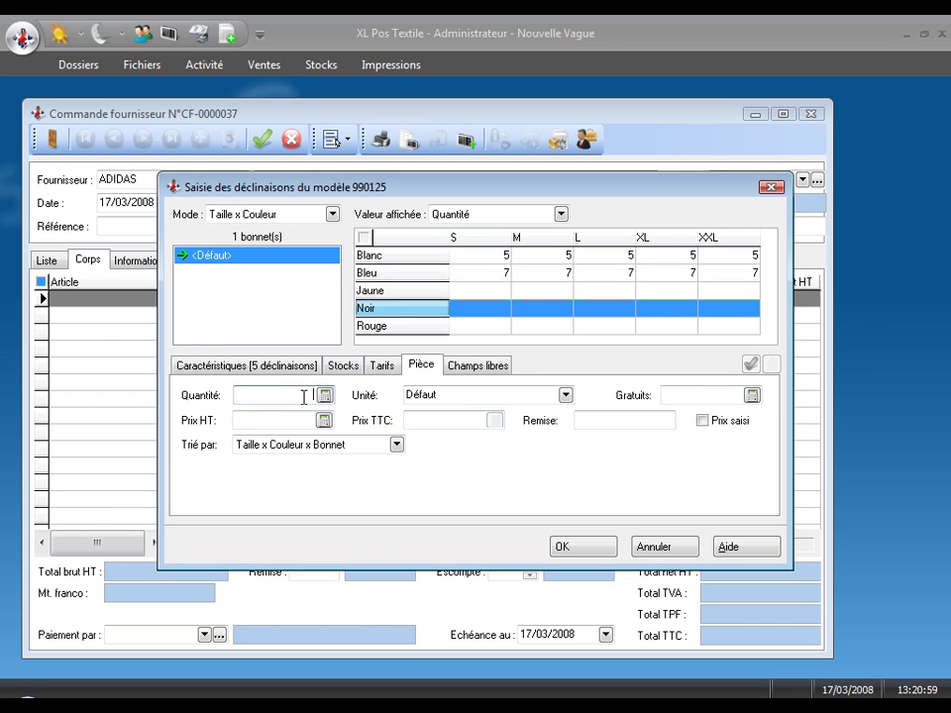
{"action": "type", "text": "10"}
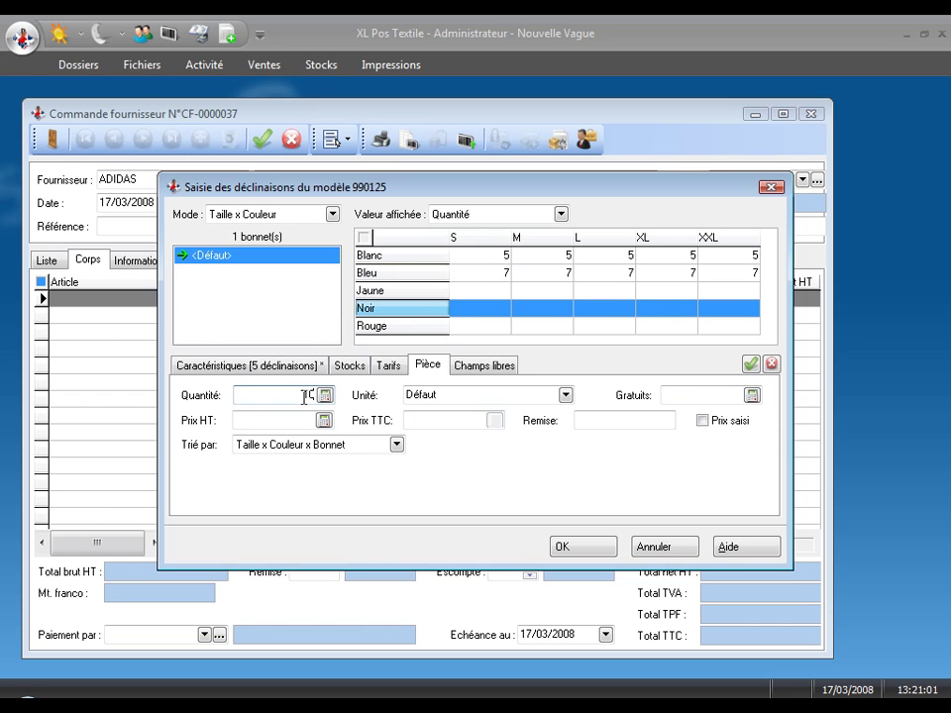
{"action": "key", "text": "Return"}
{"action": "left_click", "coordinate": [662, 310]}
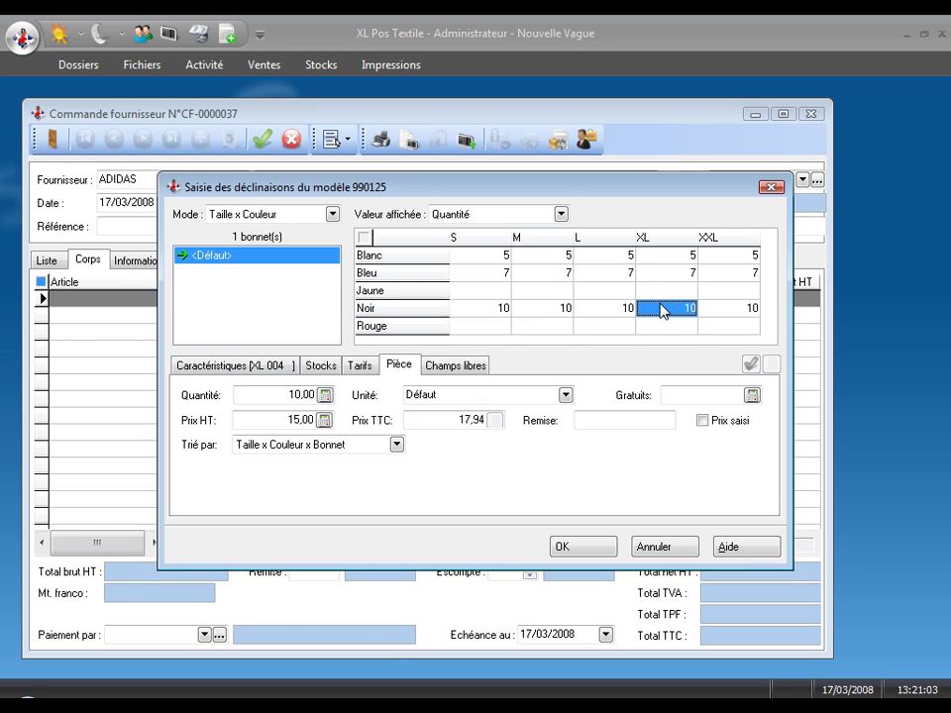
{"action": "type", "text": "12"}
{"action": "left_click", "coordinate": [721, 313]}
{"action": "type", "text": "12"}
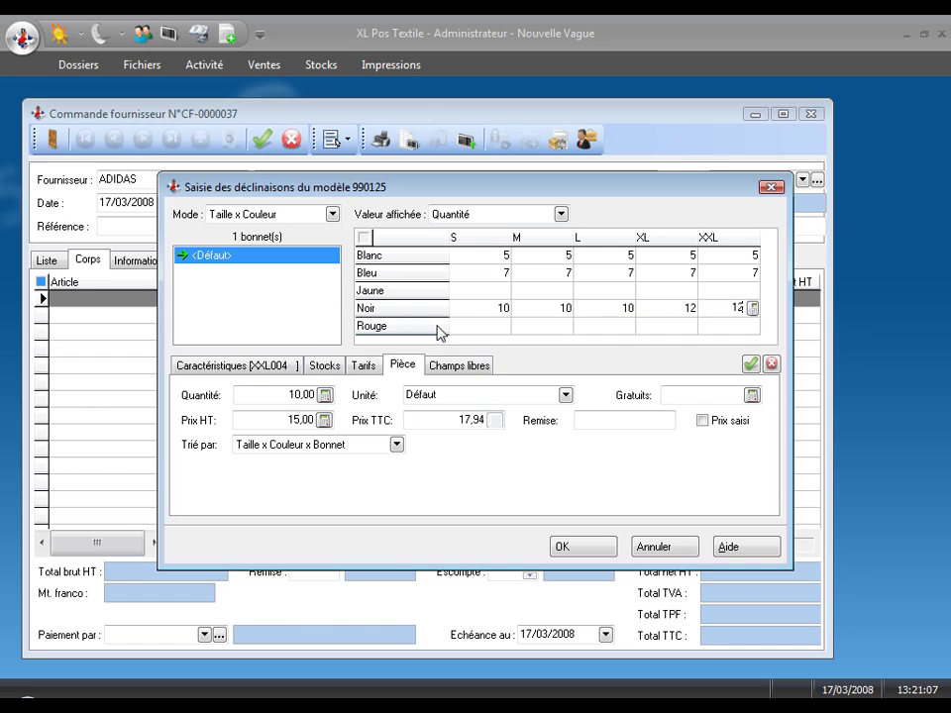
Add the colour 008 Gris to the variants of article 990125.
{"action": "left_click", "coordinate": [439, 331]}
{"action": "right_click", "coordinate": [438, 331]}
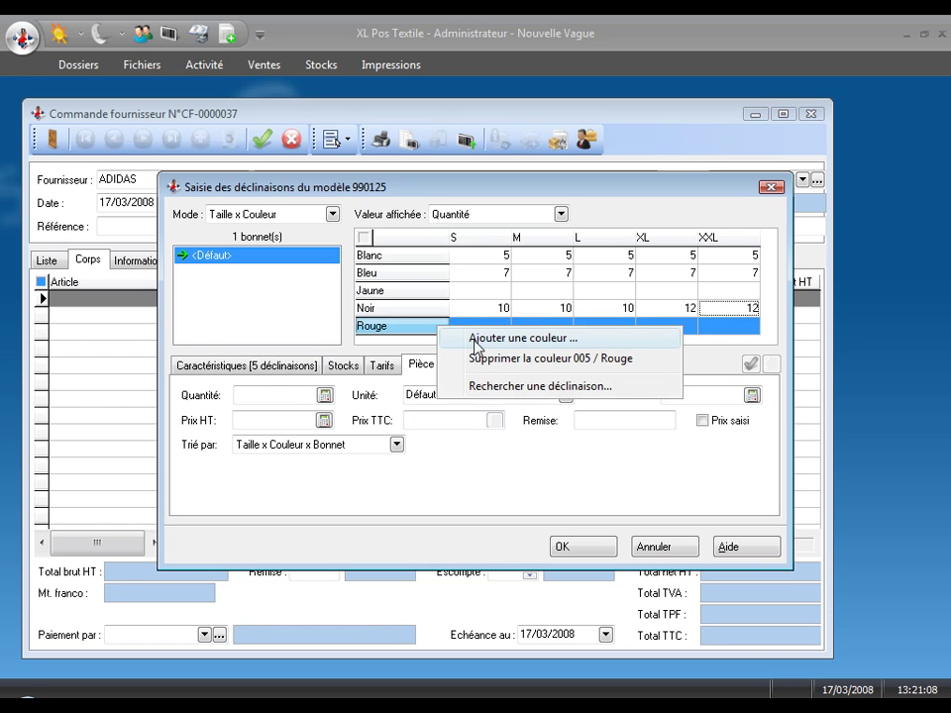
{"action": "left_click", "coordinate": [471, 343]}
{"action": "left_click", "coordinate": [459, 336]}
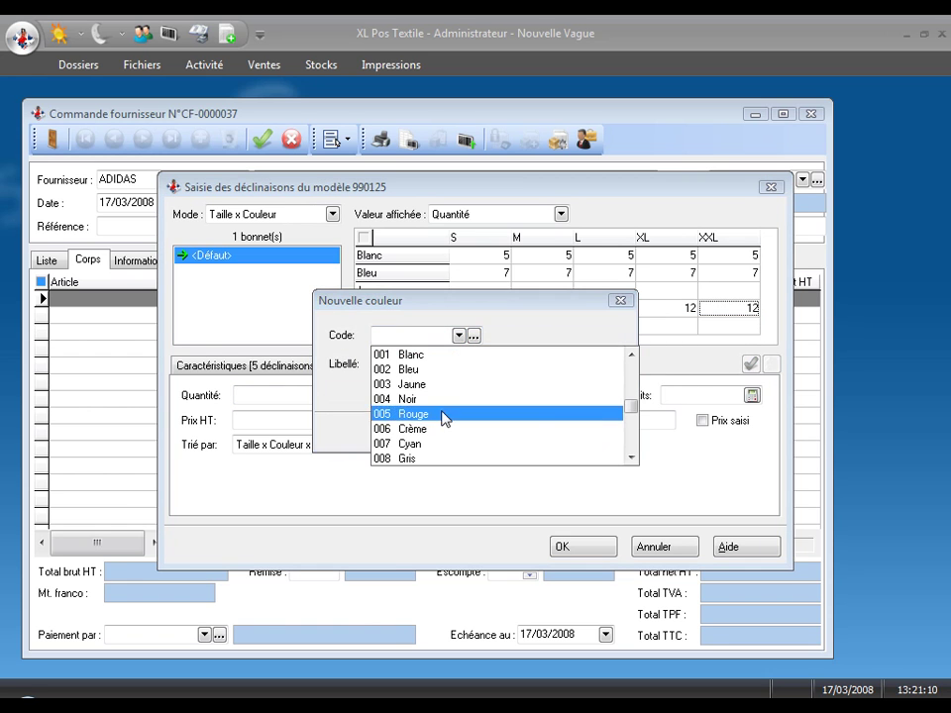
{"action": "left_click", "coordinate": [437, 462]}
{"action": "left_click", "coordinate": [412, 392]}
{"action": "left_click", "coordinate": [432, 437]}
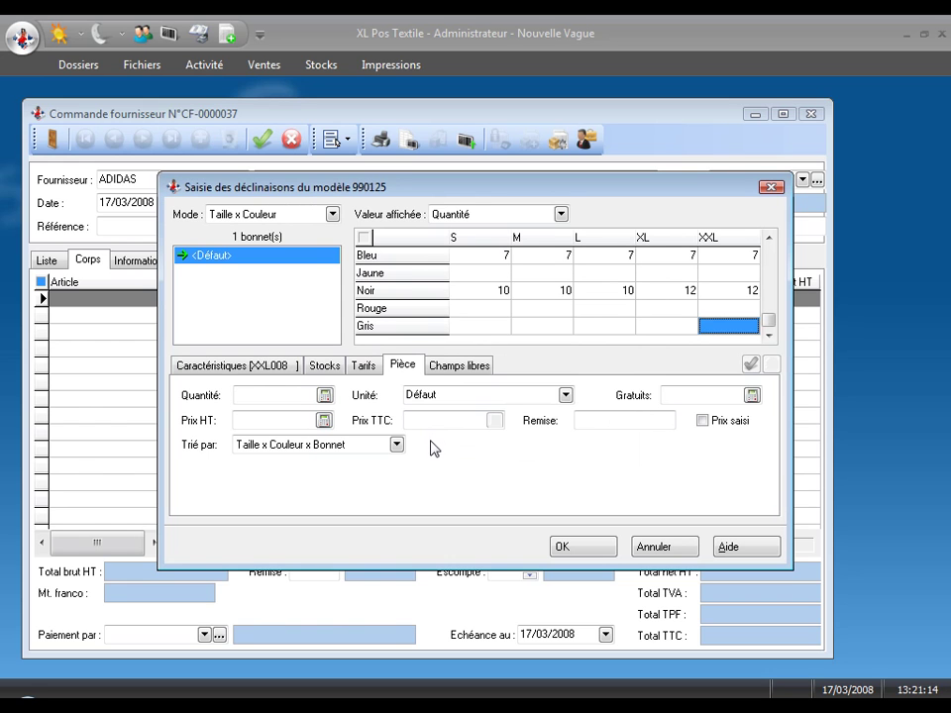
Set the Gris quantity to 3 for all sizes and save the article's variant changes.
{"action": "left_click", "coordinate": [479, 325]}
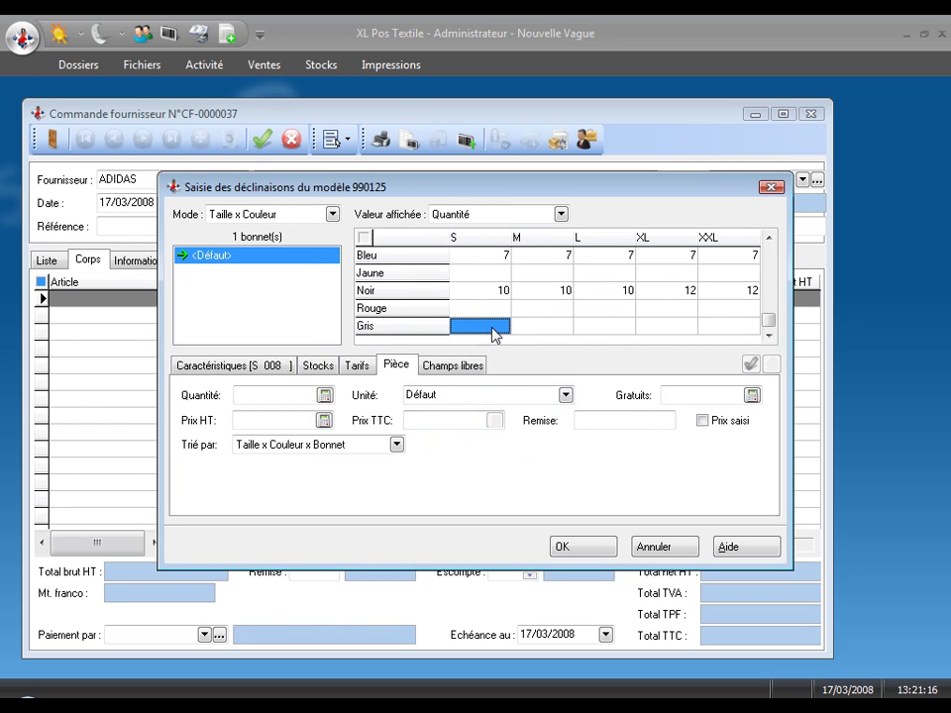
{"action": "left_click", "coordinate": [401, 326]}
{"action": "left_click", "coordinate": [291, 396]}
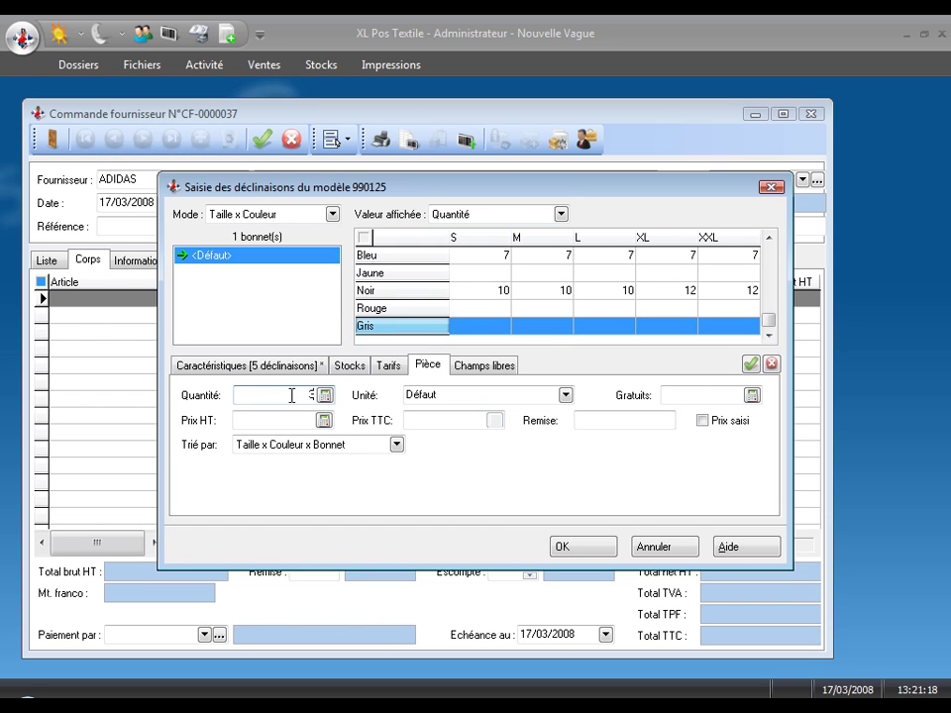
{"action": "type", "text": "3"}
{"action": "left_click", "coordinate": [572, 550]}
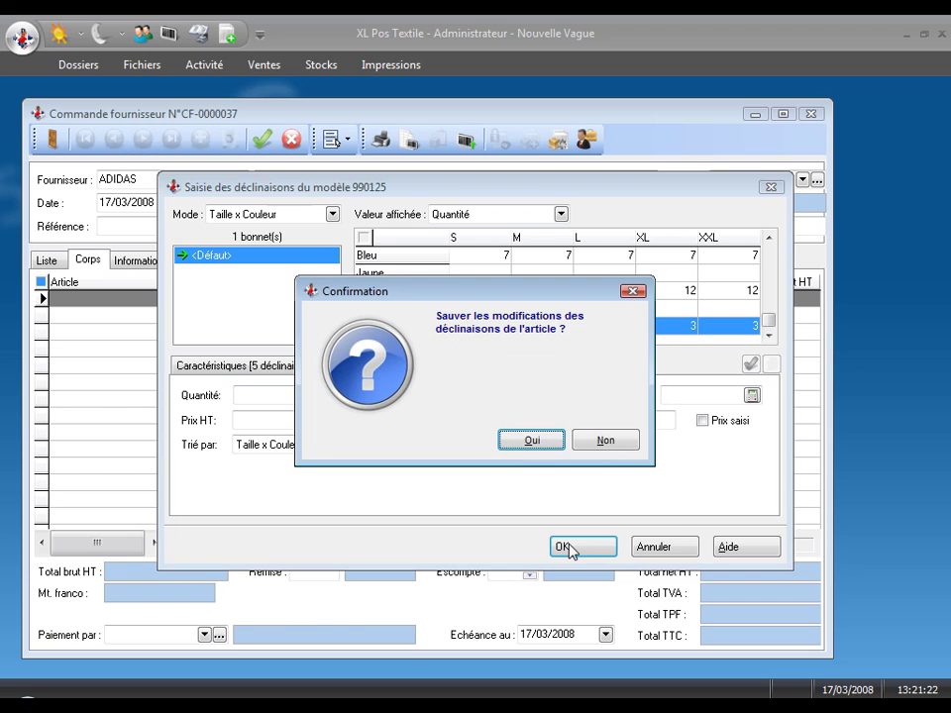
{"action": "left_click", "coordinate": [544, 445]}
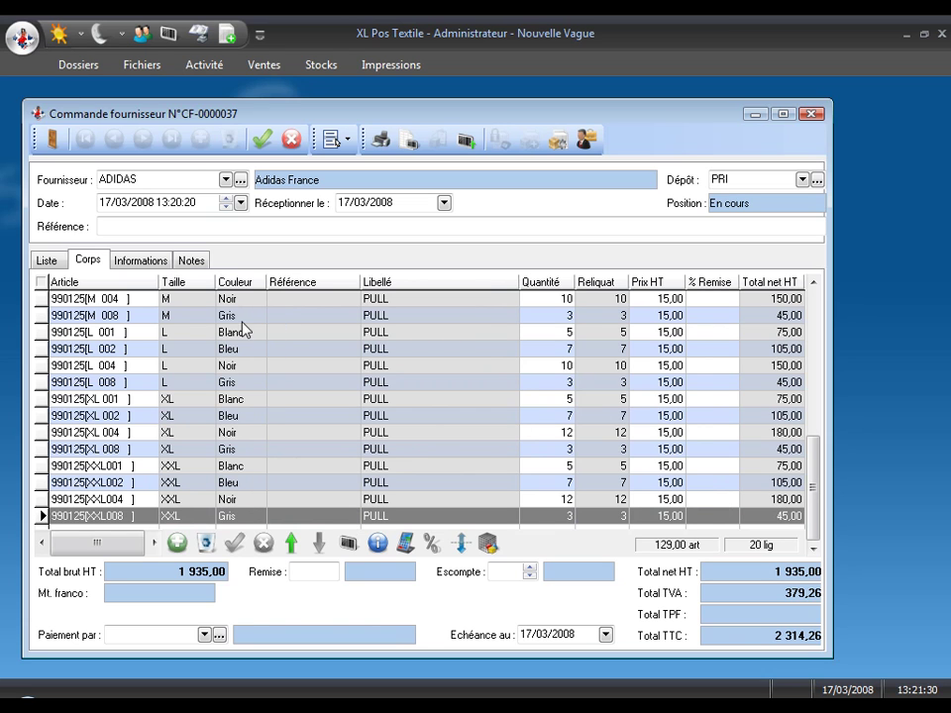
Save the supplier order and preview its printout with the column breakdown set to Aucun.
{"action": "left_click", "coordinate": [261, 140]}
{"action": "left_click", "coordinate": [530, 442]}
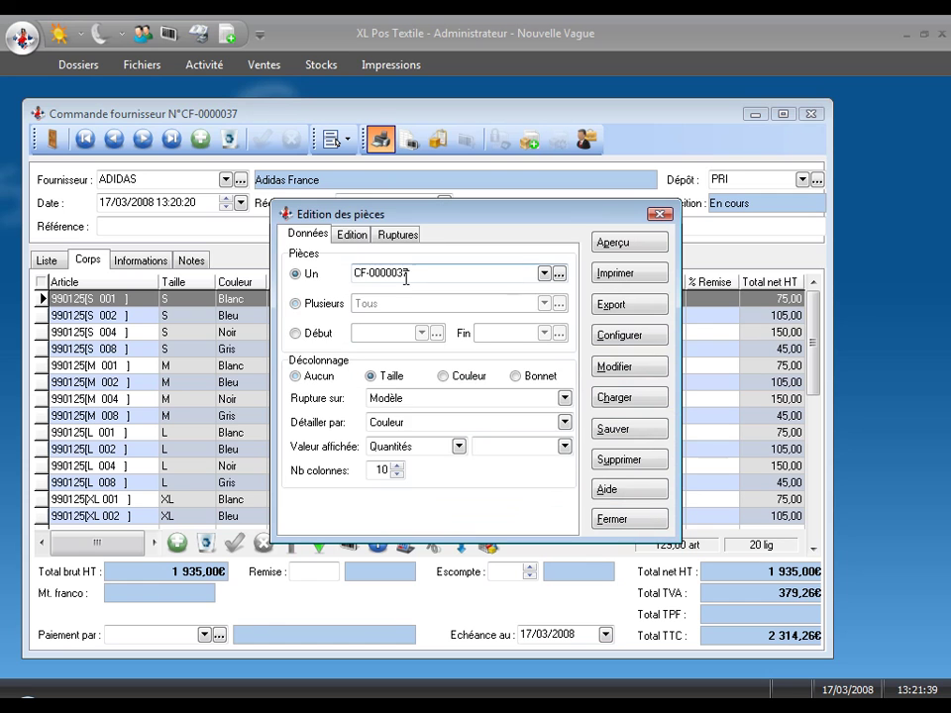
{"action": "left_click", "coordinate": [295, 376]}
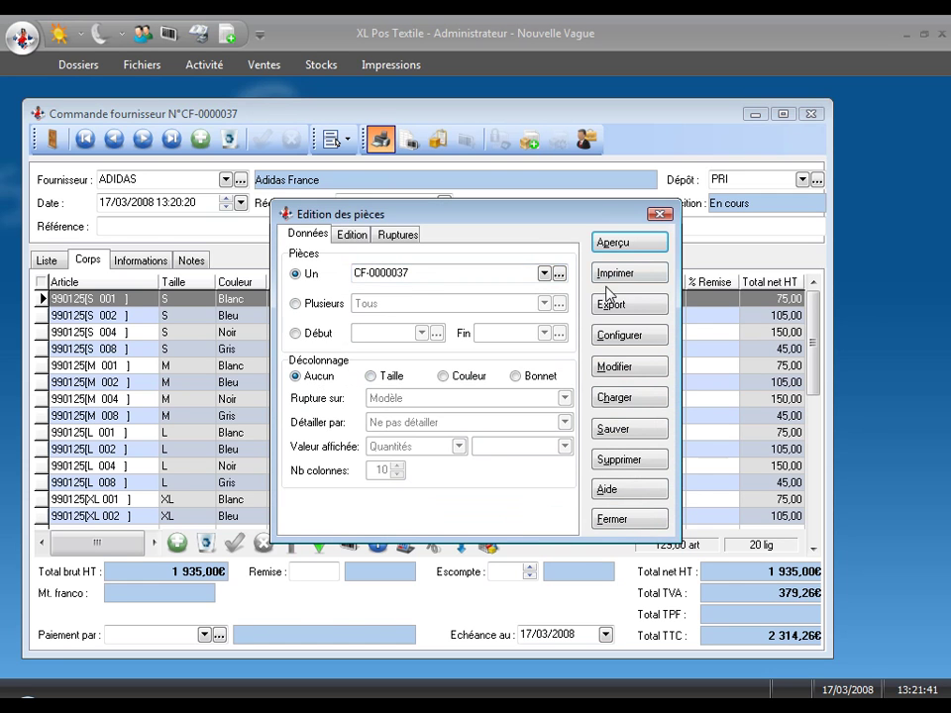
{"action": "left_click", "coordinate": [628, 246]}
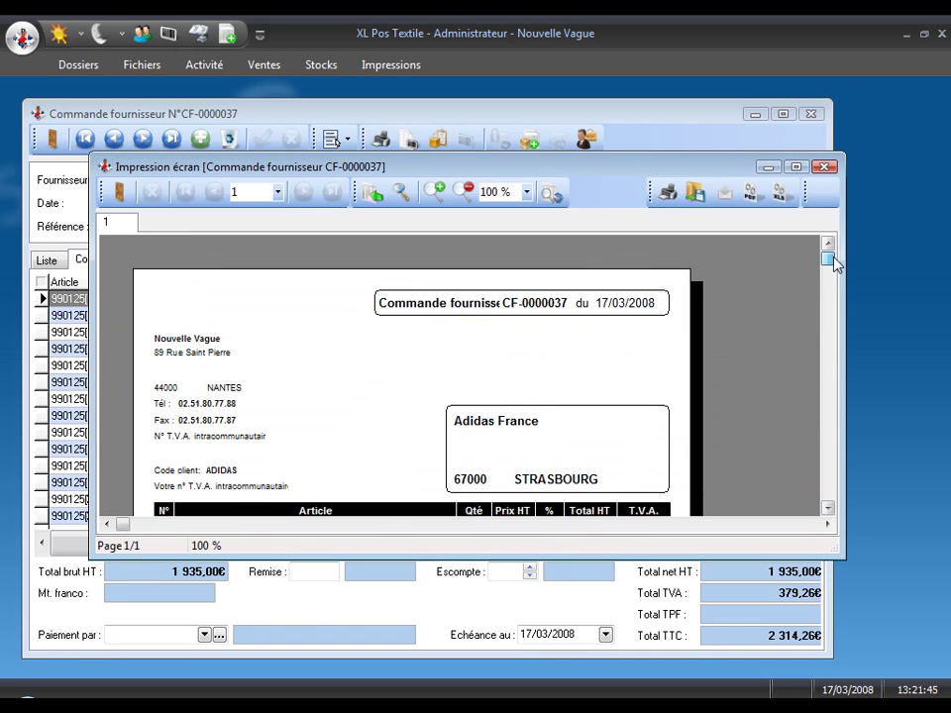
{"action": "left_click_drag", "start_coordinate": [833, 260], "coordinate": [826, 286]}
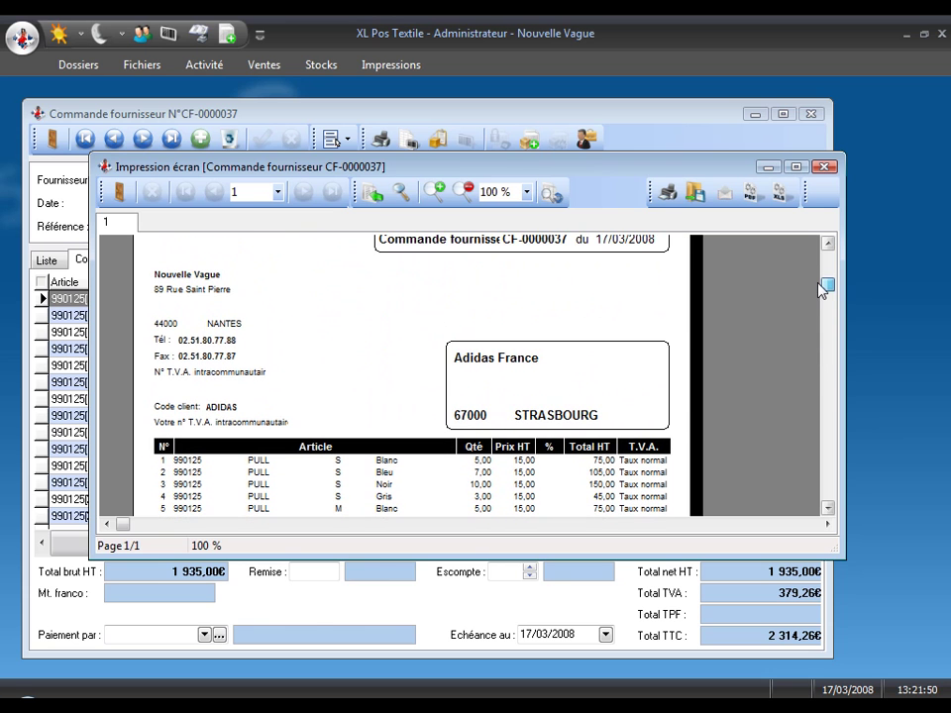
{"action": "left_click", "coordinate": [826, 166]}
Preview the order's printout again with columns by Taille, detailed by Couleur.
{"action": "left_click", "coordinate": [381, 141]}
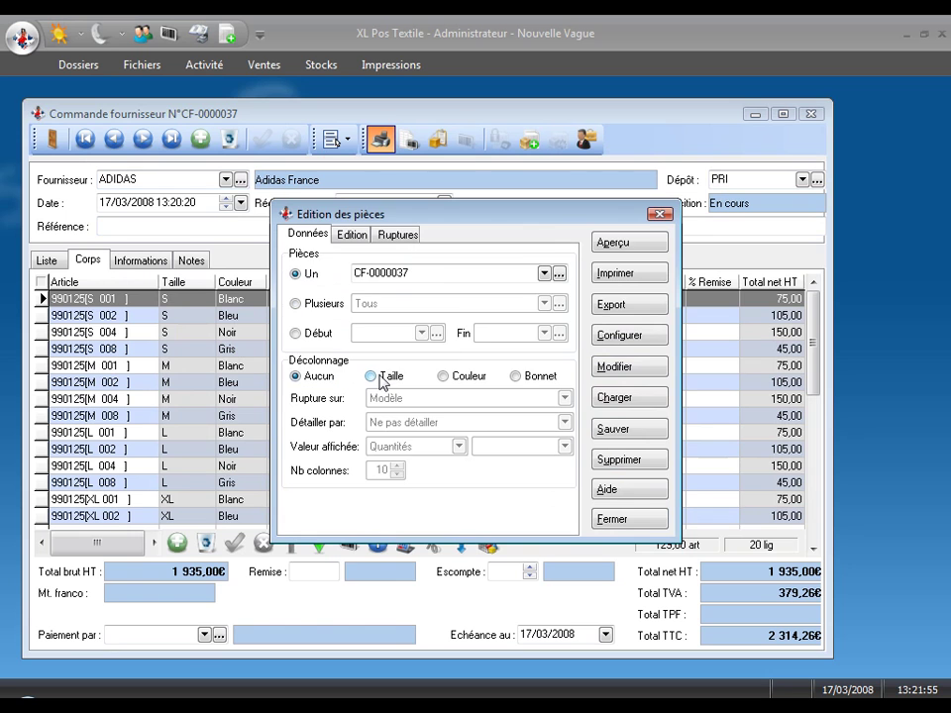
{"action": "left_click", "coordinate": [384, 377]}
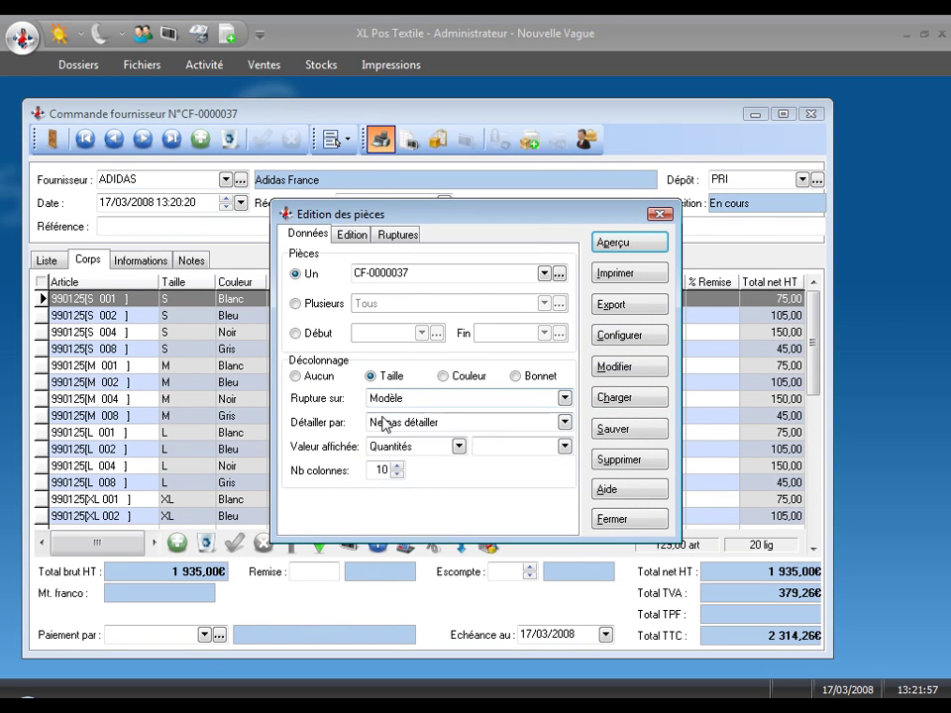
{"action": "left_click", "coordinate": [388, 422]}
{"action": "left_click", "coordinate": [387, 470]}
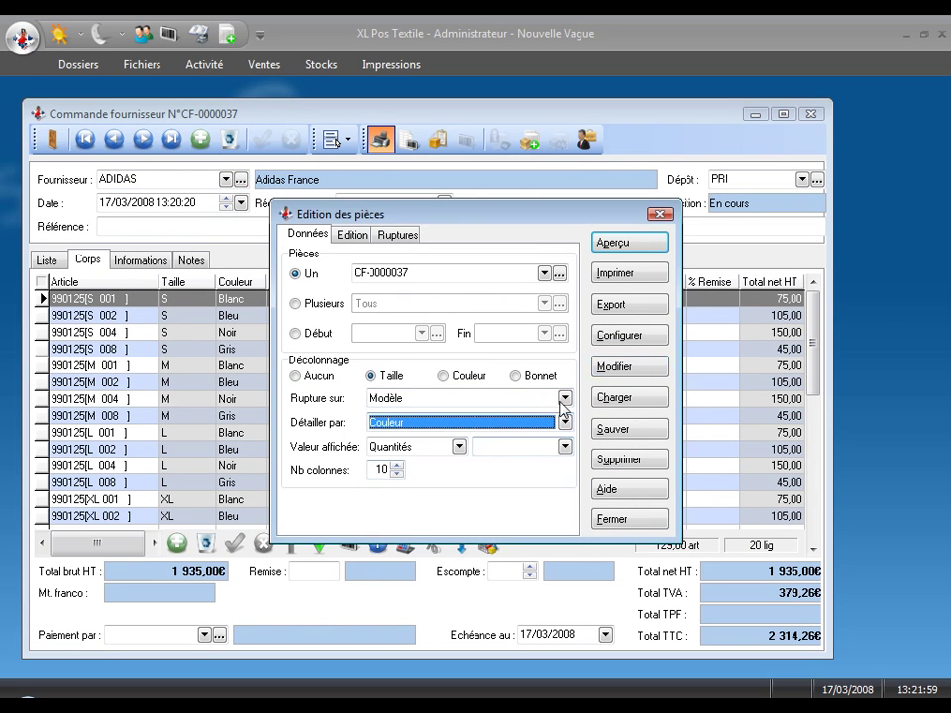
{"action": "left_click", "coordinate": [630, 242]}
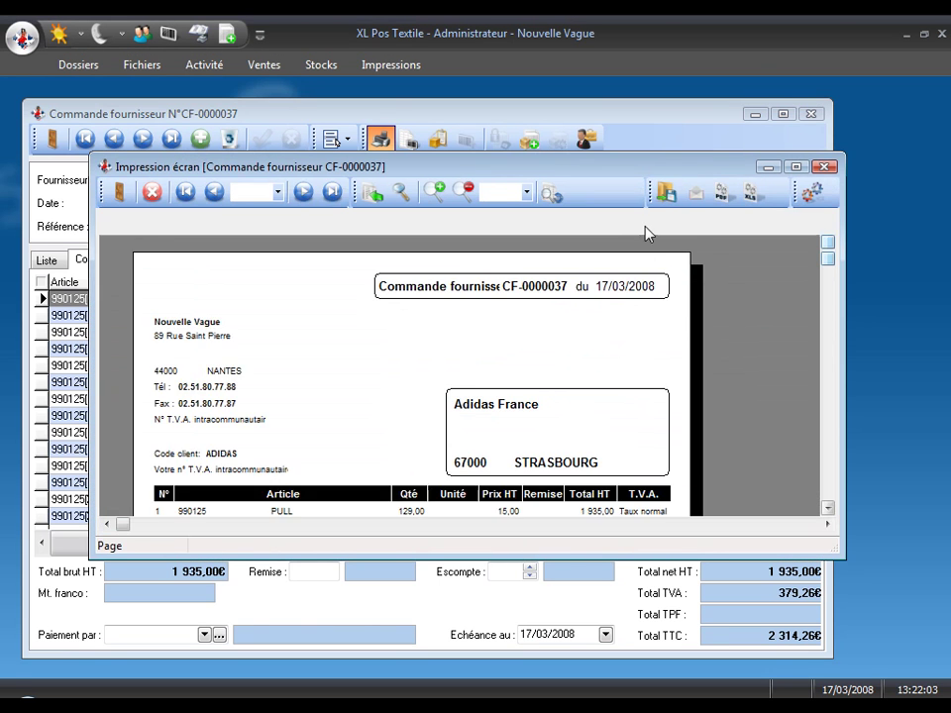
Maximise the supplier order's print preview and try to send the document by e-mail.
{"action": "double_click", "coordinate": [602, 170]}
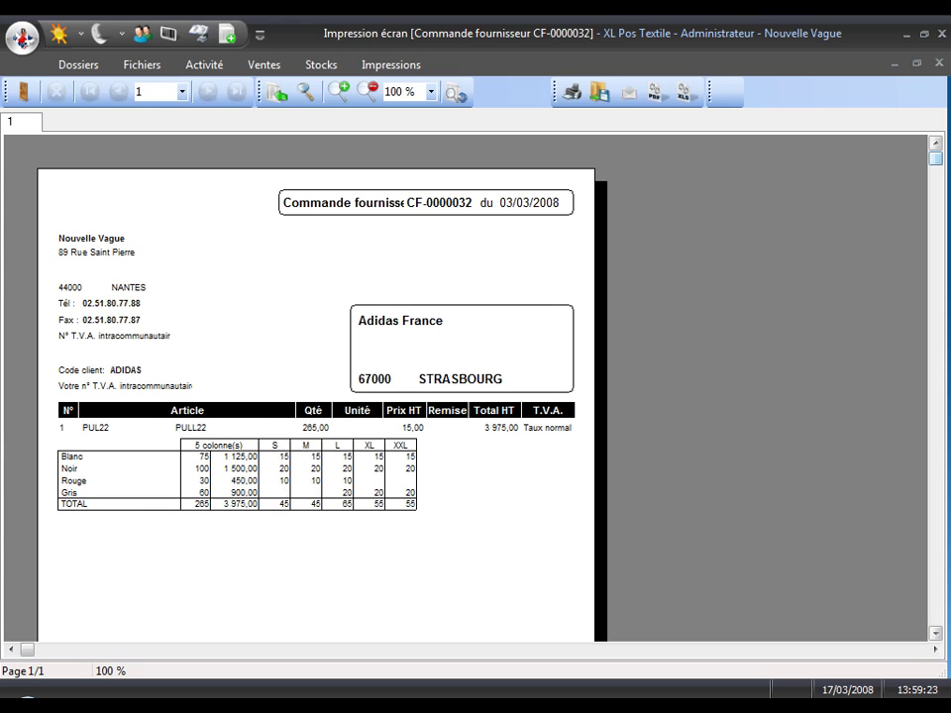
{"action": "left_click", "coordinate": [629, 92]}
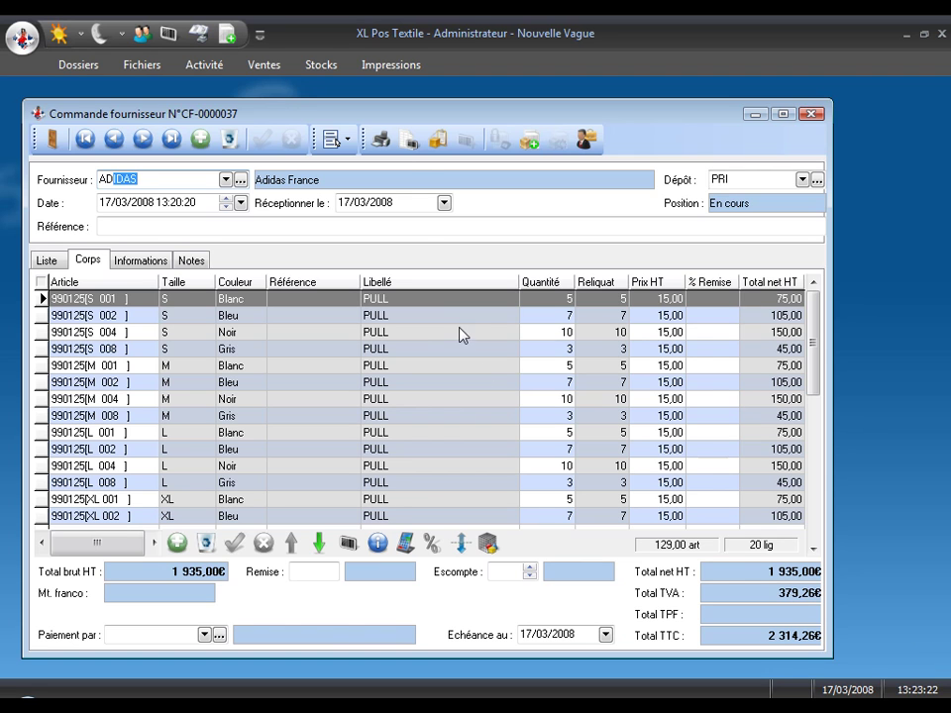
Check in supplier order CF-0000037 as a reception and fill in the ordered quantities on all lines.
{"action": "left_click", "coordinate": [436, 140]}
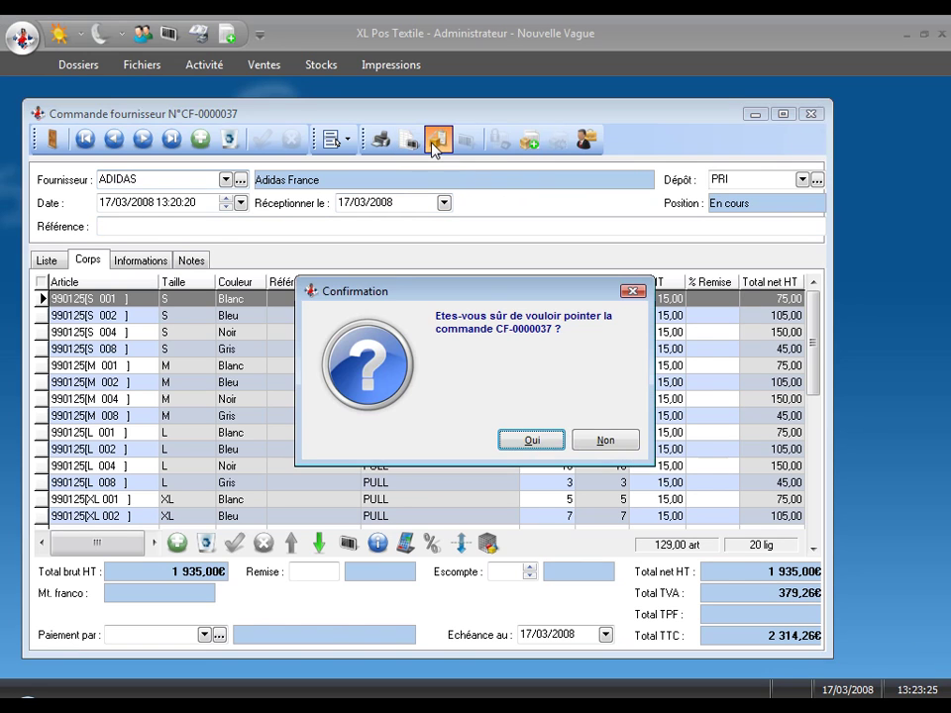
{"action": "left_click", "coordinate": [533, 440]}
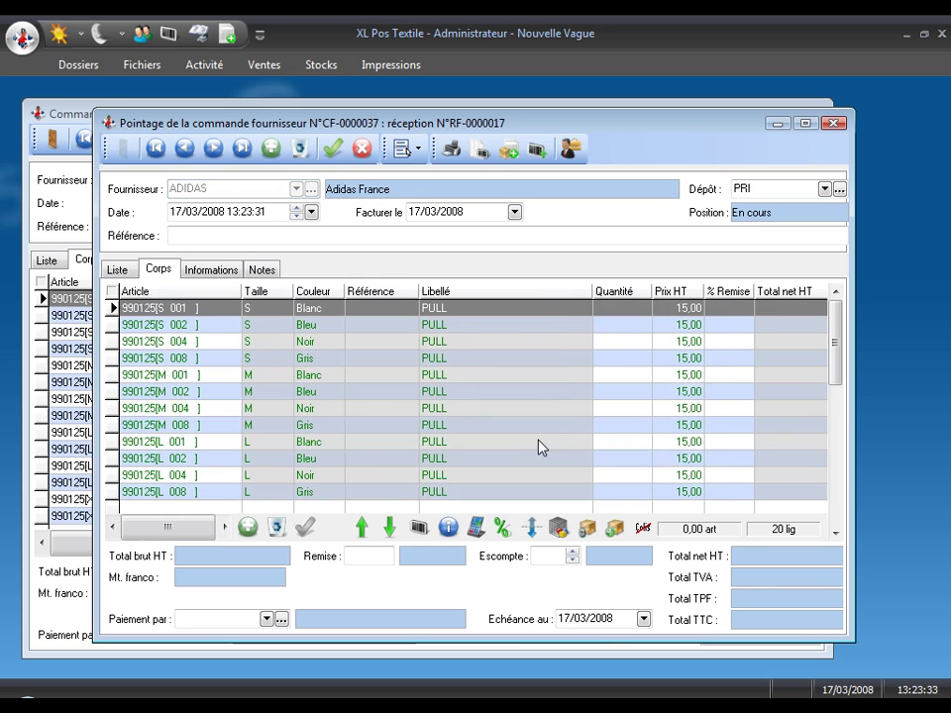
{"action": "left_click", "coordinate": [587, 528]}
Set the received quantity of the S Bleu pullover to 6 and save the reception.
{"action": "left_click", "coordinate": [621, 326]}
{"action": "left_click", "coordinate": [616, 324]}
{"action": "left_click", "coordinate": [630, 328]}
{"action": "left_click", "coordinate": [617, 313]}
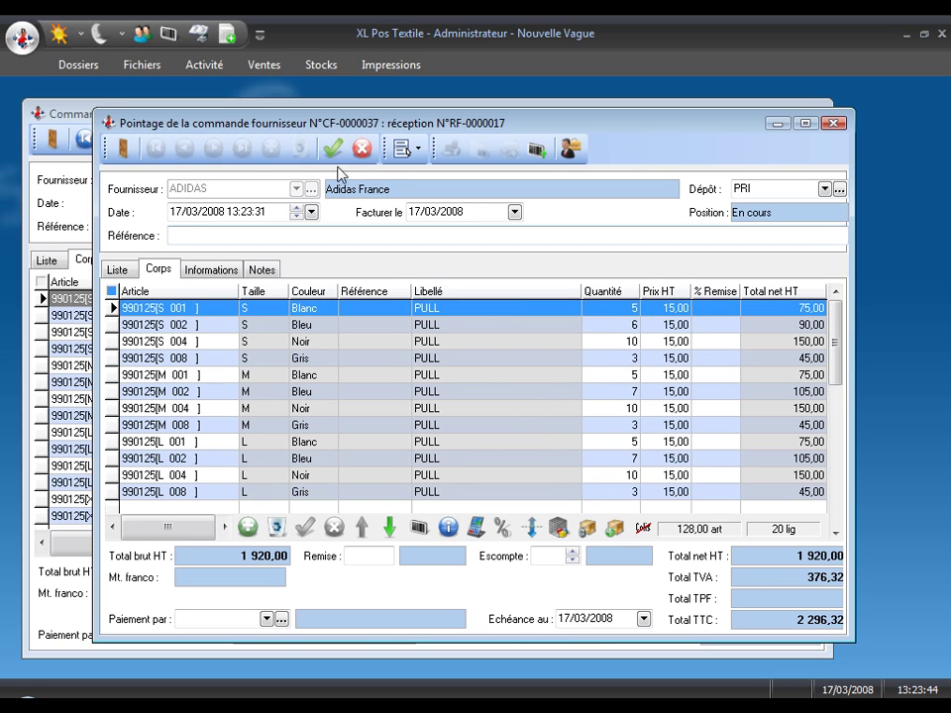
{"action": "left_click", "coordinate": [332, 149]}
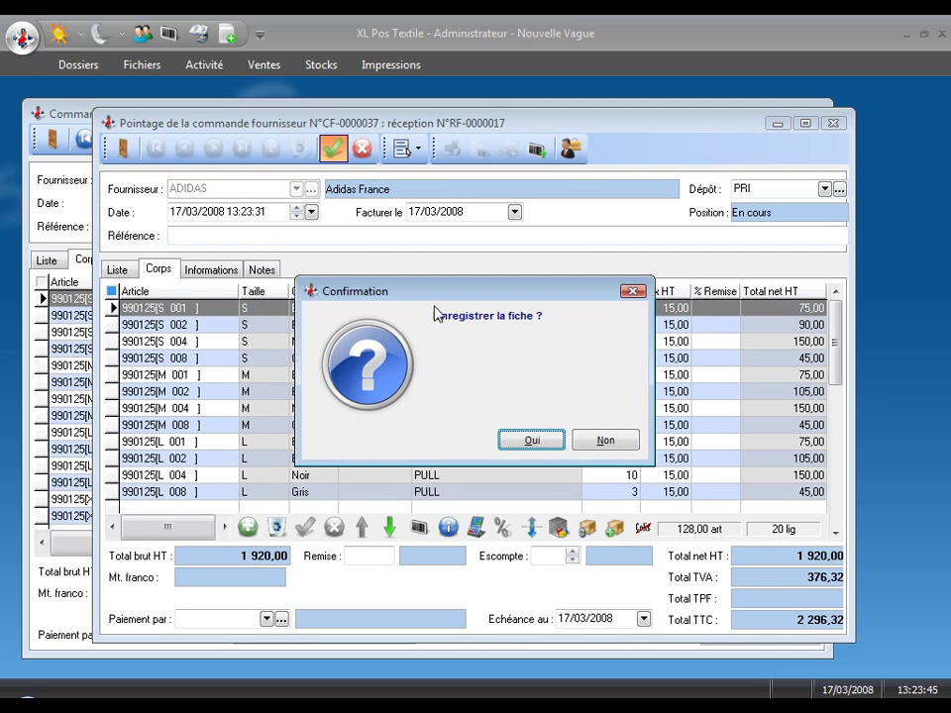
{"action": "left_click", "coordinate": [524, 438]}
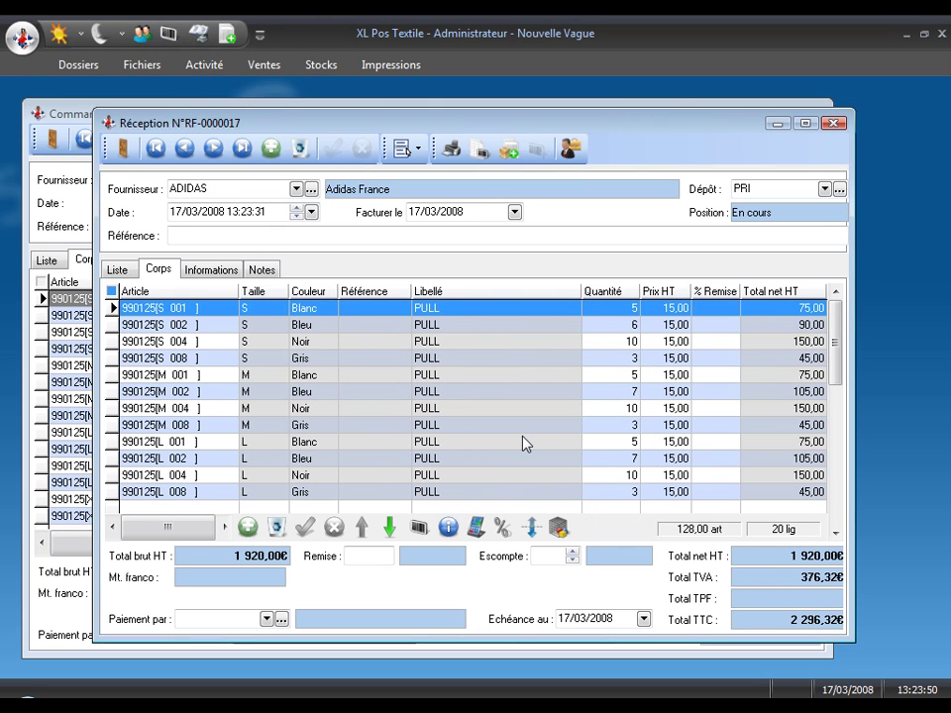
Open the article sheet of the received pullover and display its variant grid by Quantite stock.
{"action": "left_click", "coordinate": [420, 527]}
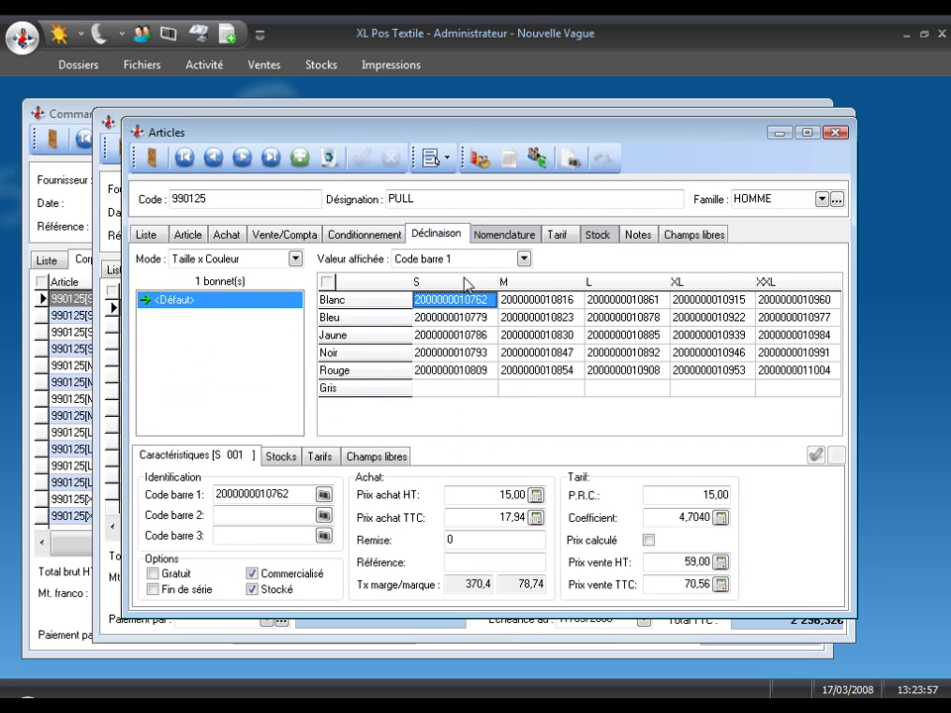
{"action": "left_click", "coordinate": [523, 258]}
{"action": "left_click_drag", "start_coordinate": [523, 302], "coordinate": [522, 333]}
{"action": "left_click", "coordinate": [480, 380]}
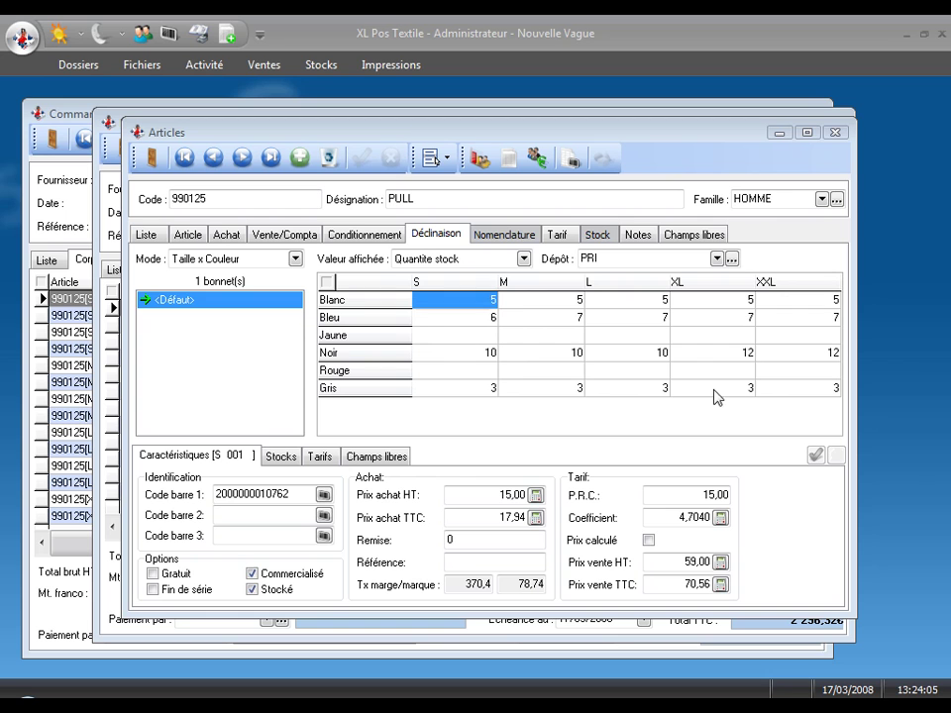
View the pullover's stock details for depot PRI, for S Blanc, the whole Blanc row and the full variant grid.
{"action": "left_click", "coordinate": [282, 457]}
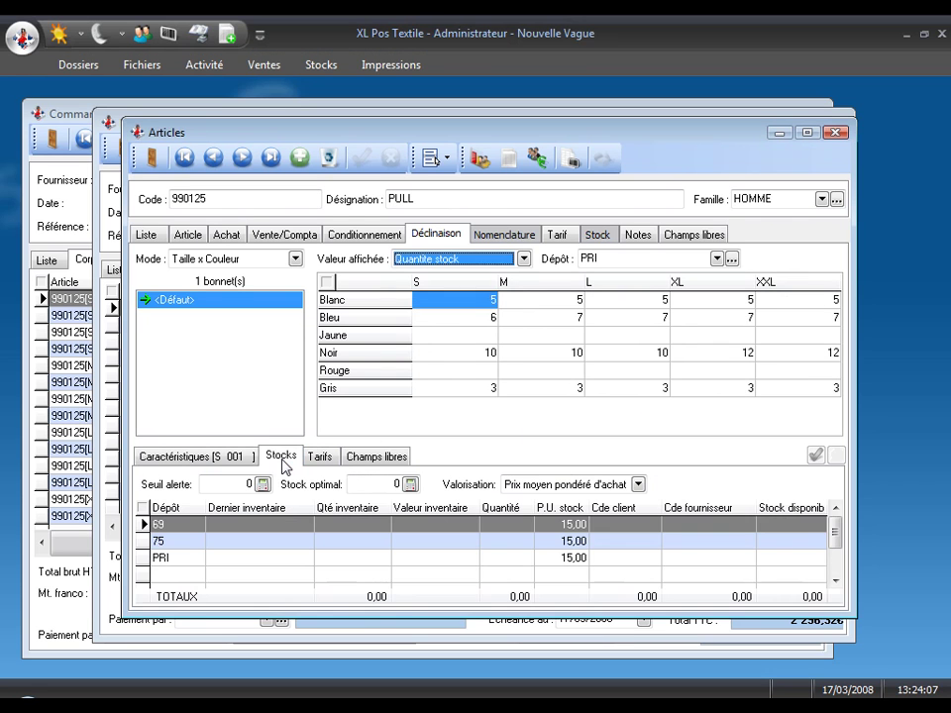
{"action": "left_click", "coordinate": [304, 558]}
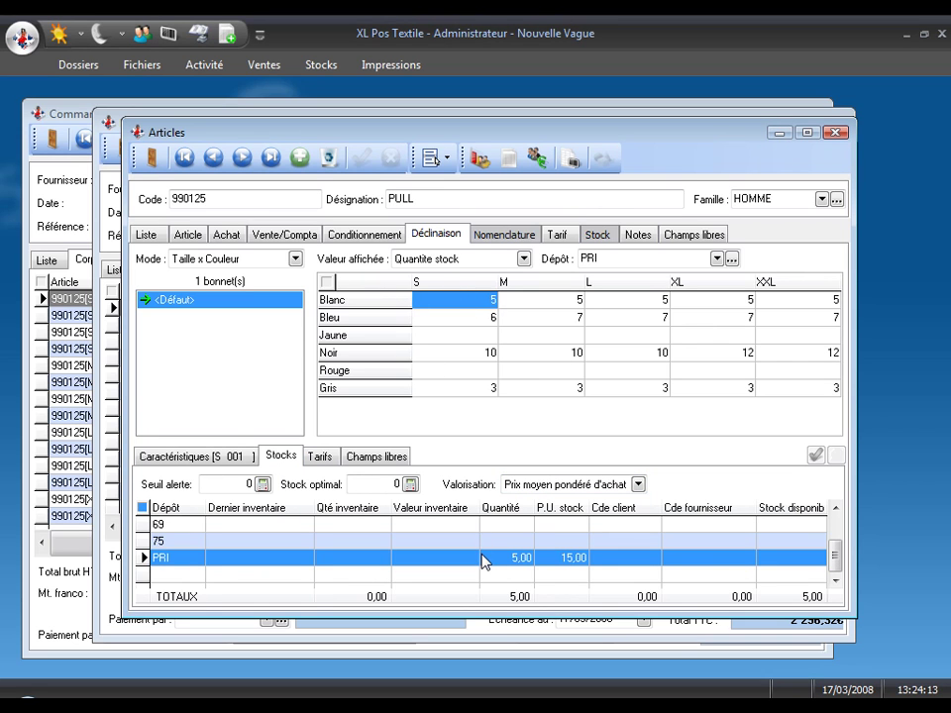
{"action": "left_click", "coordinate": [372, 305]}
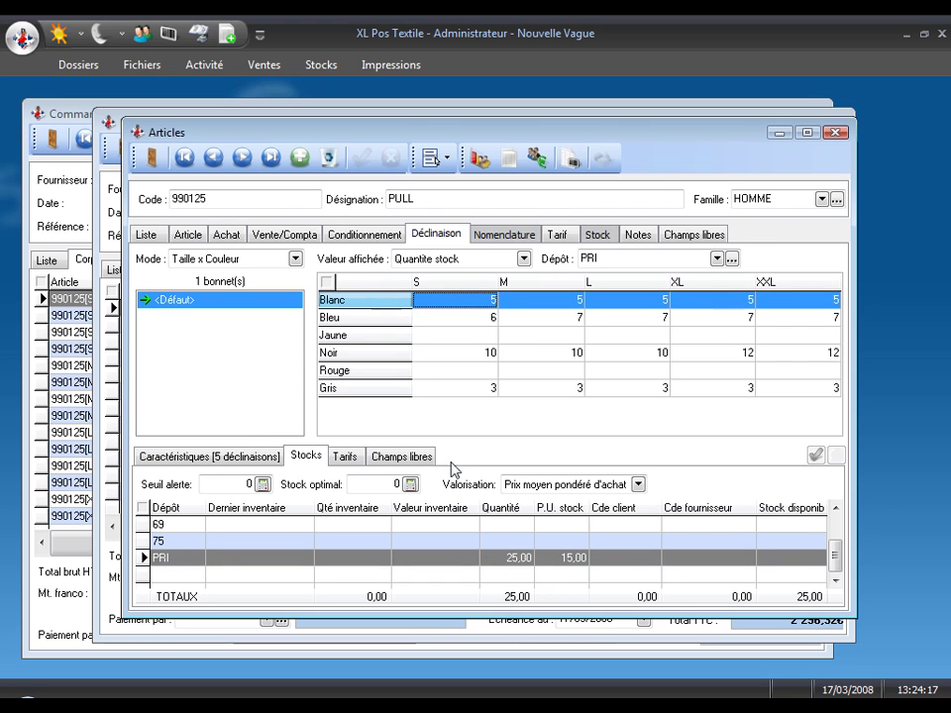
{"action": "left_click", "coordinate": [397, 287]}
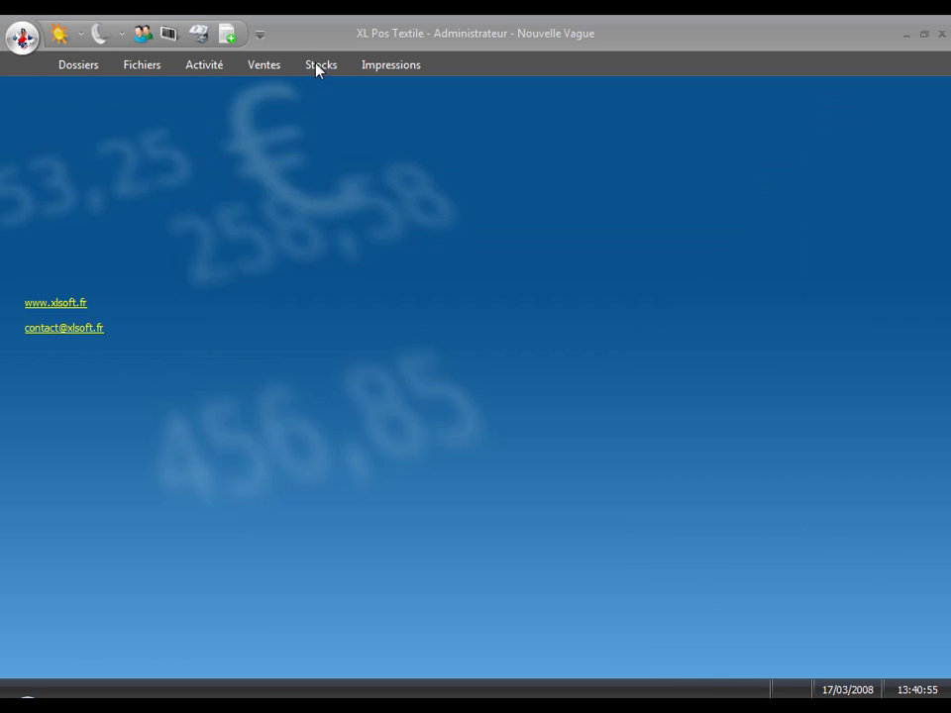
Create a new stock exit with the reference Défaut.
{"action": "left_click", "coordinate": [318, 66]}
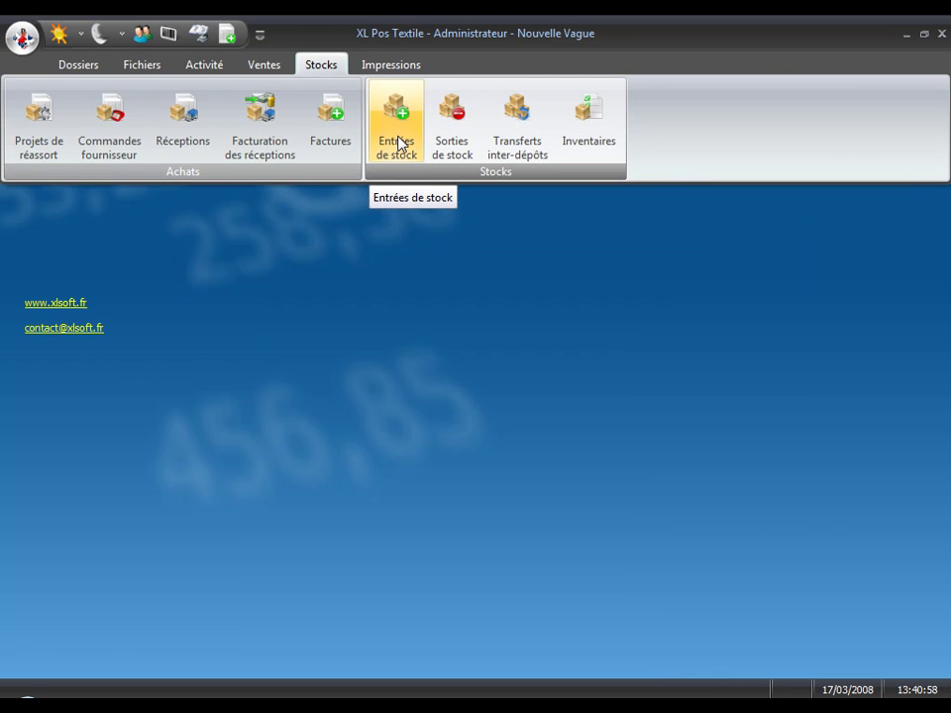
{"action": "left_click", "coordinate": [456, 141]}
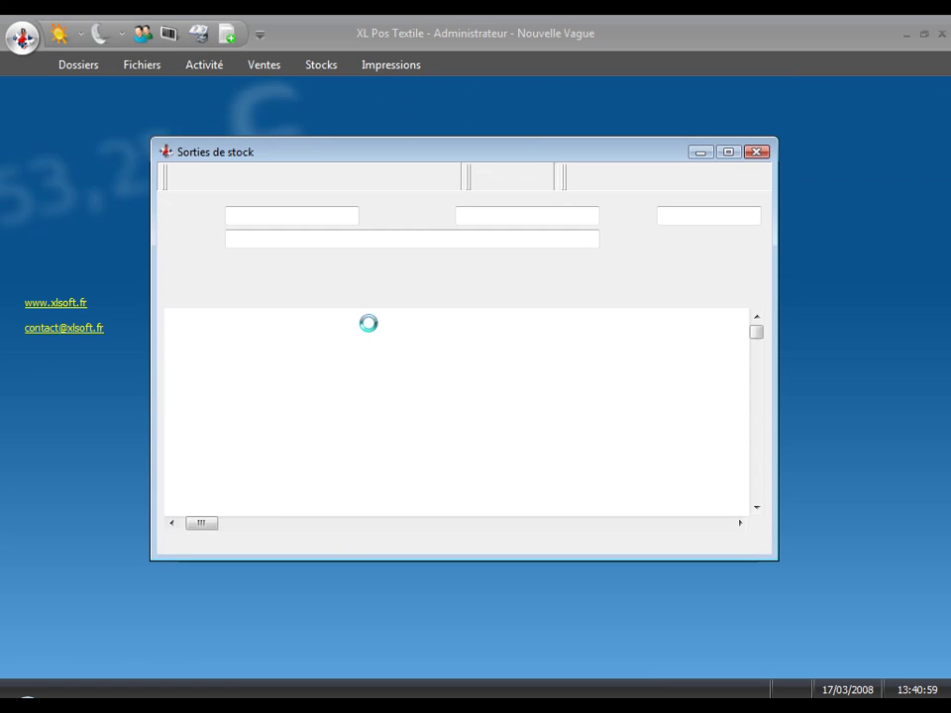
{"action": "left_click", "coordinate": [329, 180]}
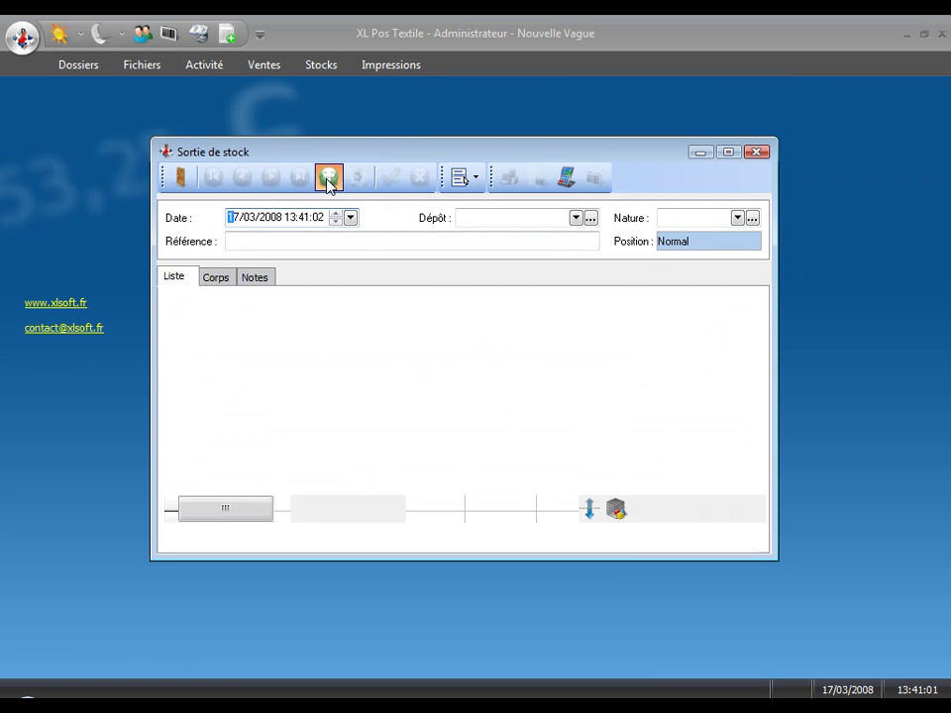
{"action": "left_click", "coordinate": [317, 241]}
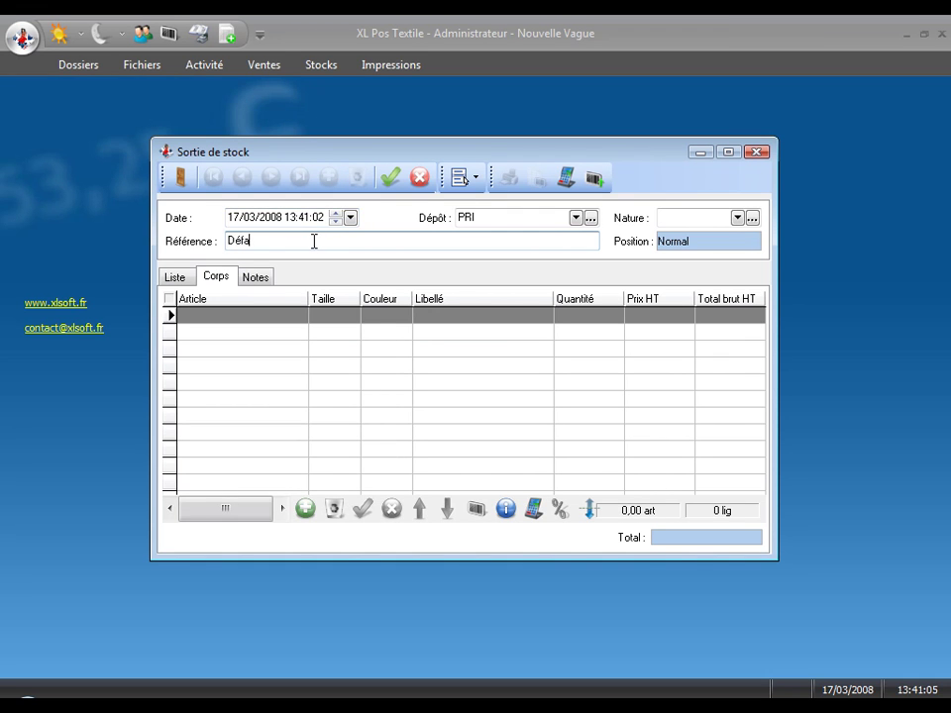
Add article 120105003 CacheCoeur TS in size 38 with quantity 1, then save and close the stock exit.
{"action": "left_click", "coordinate": [252, 317]}
{"action": "type", "text": "A"}
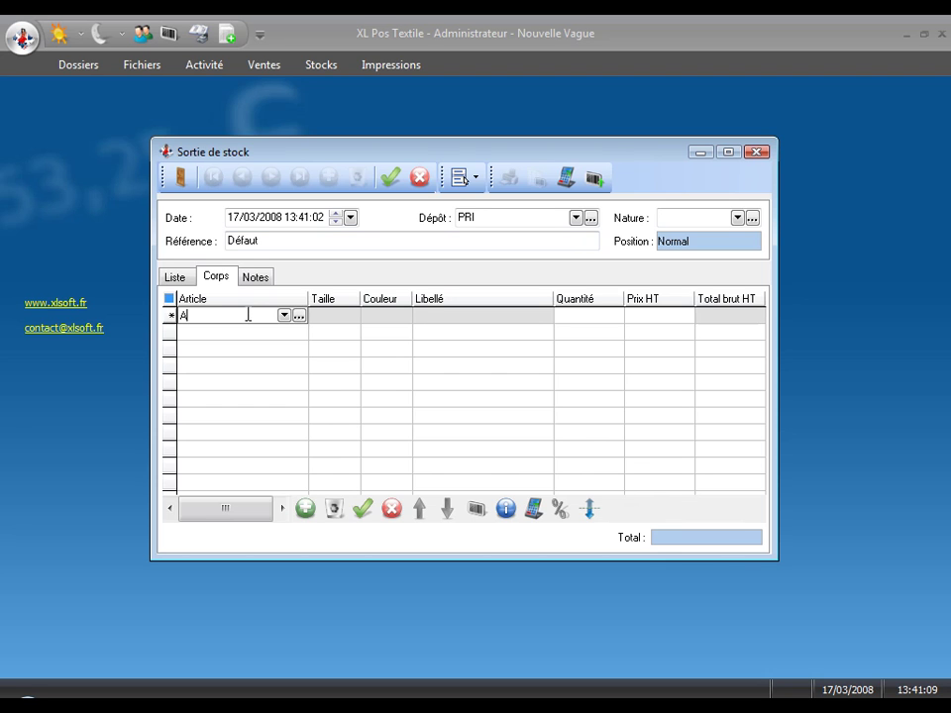
{"action": "key", "text": "Return"}
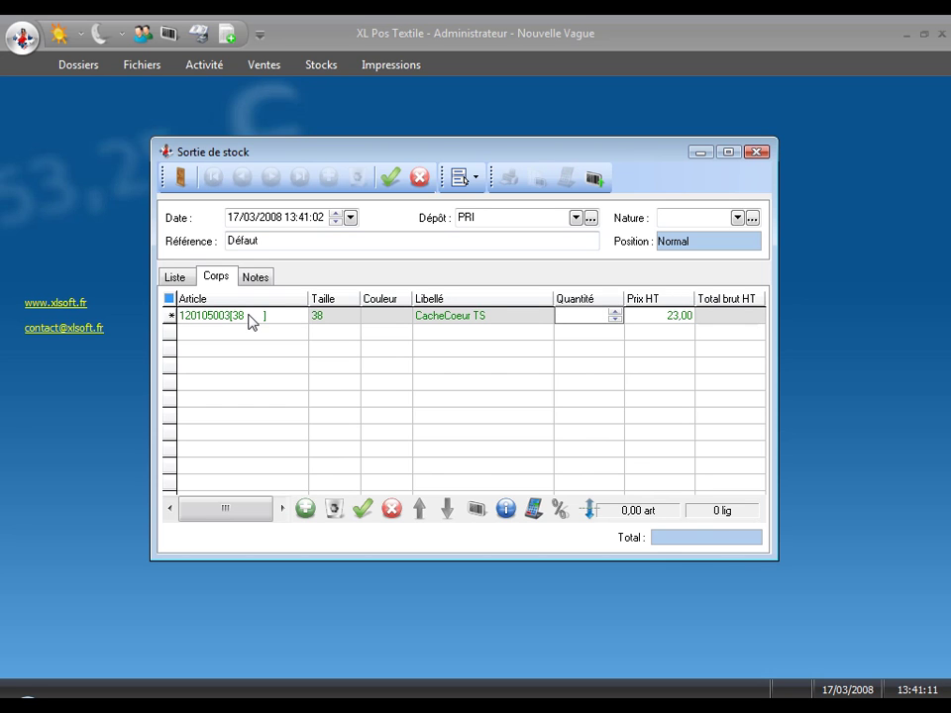
{"action": "left_click", "coordinate": [614, 313]}
{"action": "key", "text": "Return"}
{"action": "left_click", "coordinate": [390, 177]}
{"action": "left_click", "coordinate": [535, 439]}
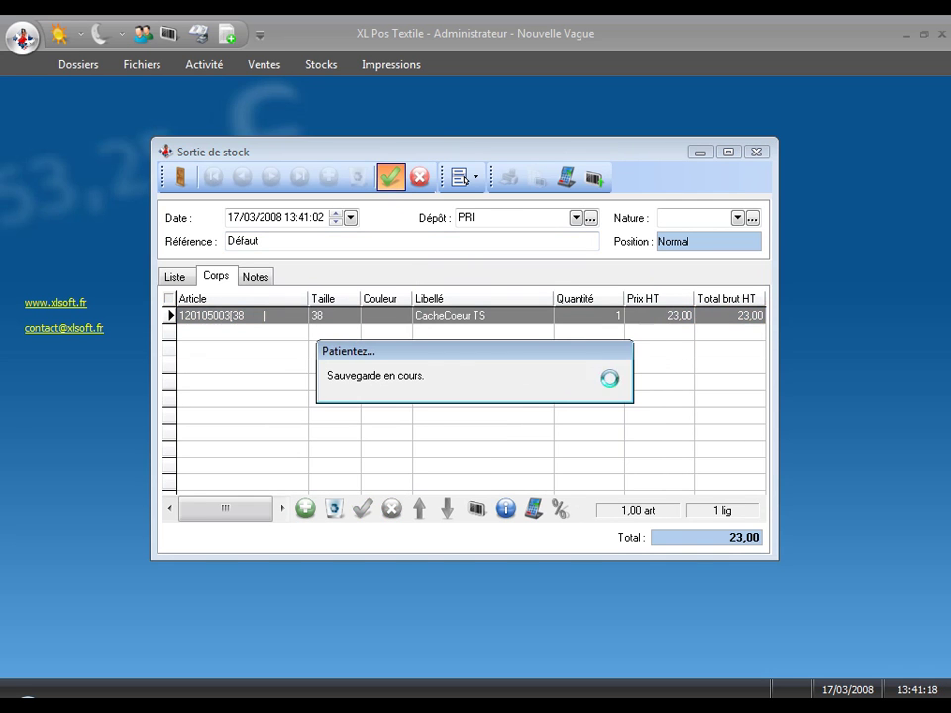
{"action": "left_click", "coordinate": [758, 156]}
Create a new stock inventory labelled Sweat for depot PRI and enlarge its window.
{"action": "left_click", "coordinate": [321, 66]}
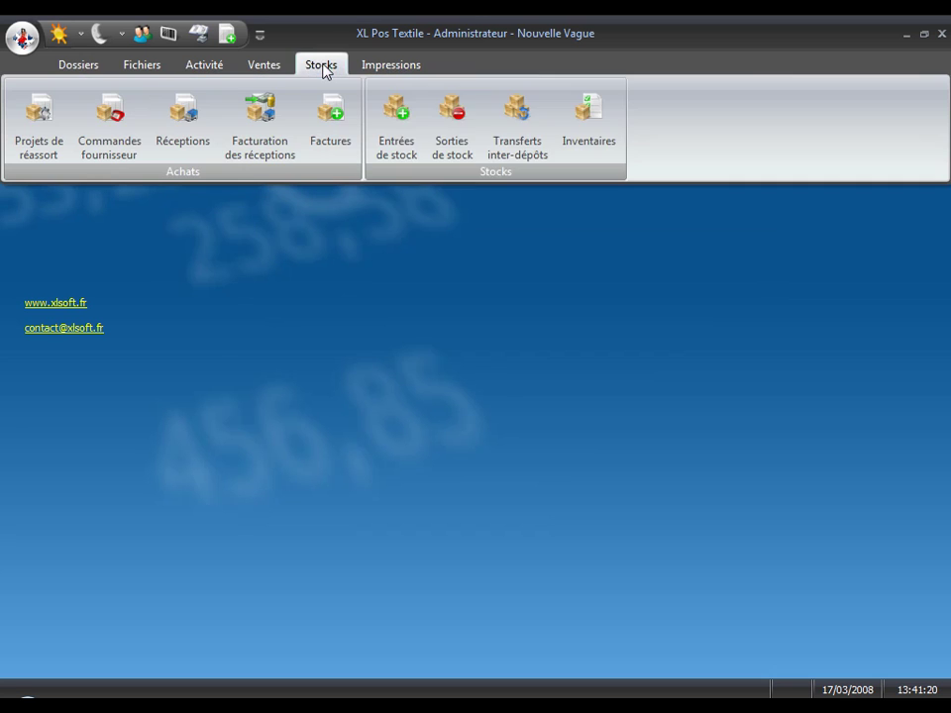
{"action": "left_click", "coordinate": [584, 119]}
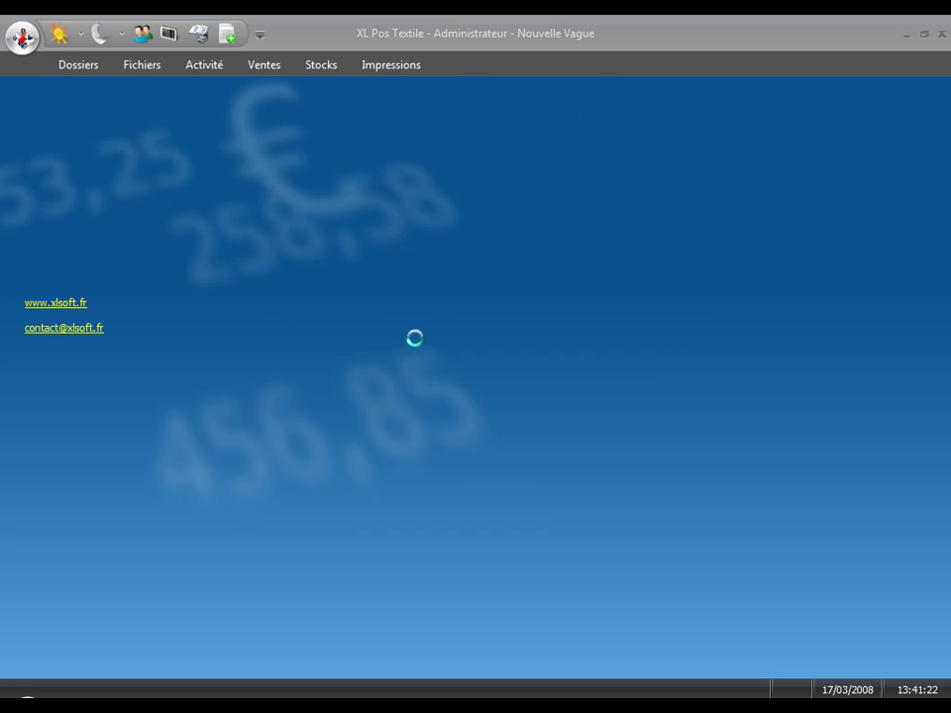
{"action": "left_click_drag", "start_coordinate": [437, 163], "coordinate": [484, 114]}
{"action": "left_click_drag", "start_coordinate": [643, 409], "coordinate": [641, 610]}
{"action": "left_click", "coordinate": [291, 135]}
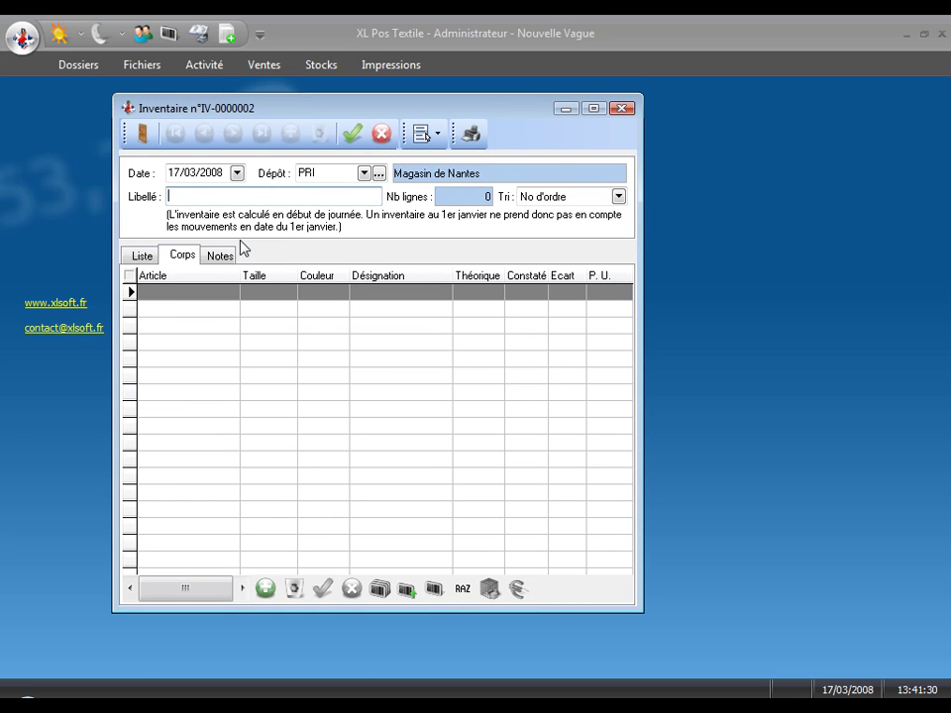
{"action": "type", "text": "Sweat"}
Load all articles of the Sweat selection into the inventory and reset all their stocks to zero.
{"action": "left_click", "coordinate": [379, 588]}
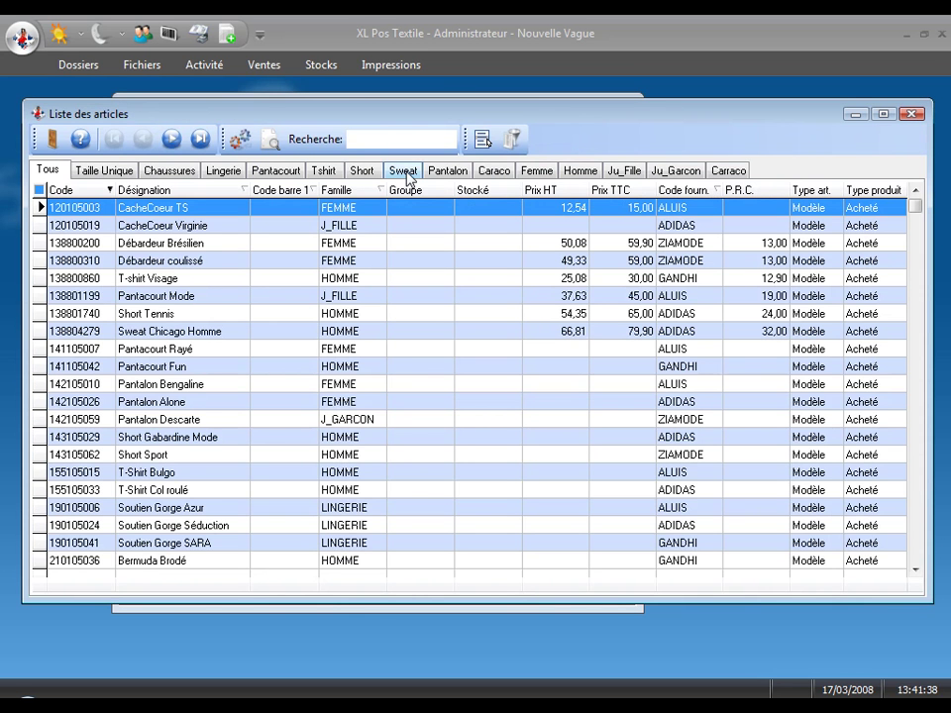
{"action": "left_click", "coordinate": [404, 173]}
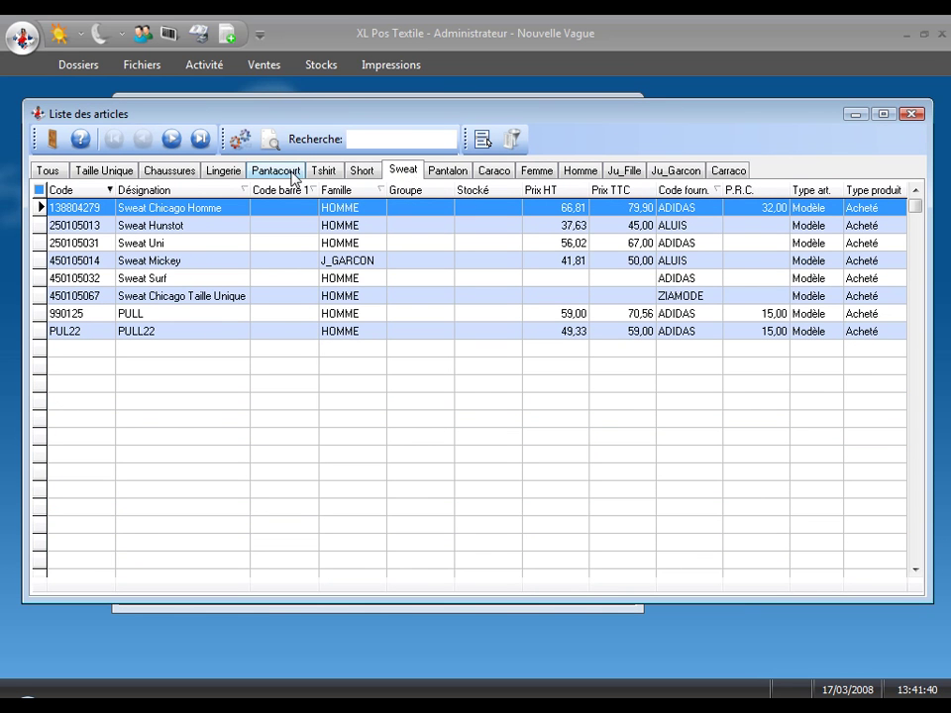
{"action": "left_click", "coordinate": [241, 141]}
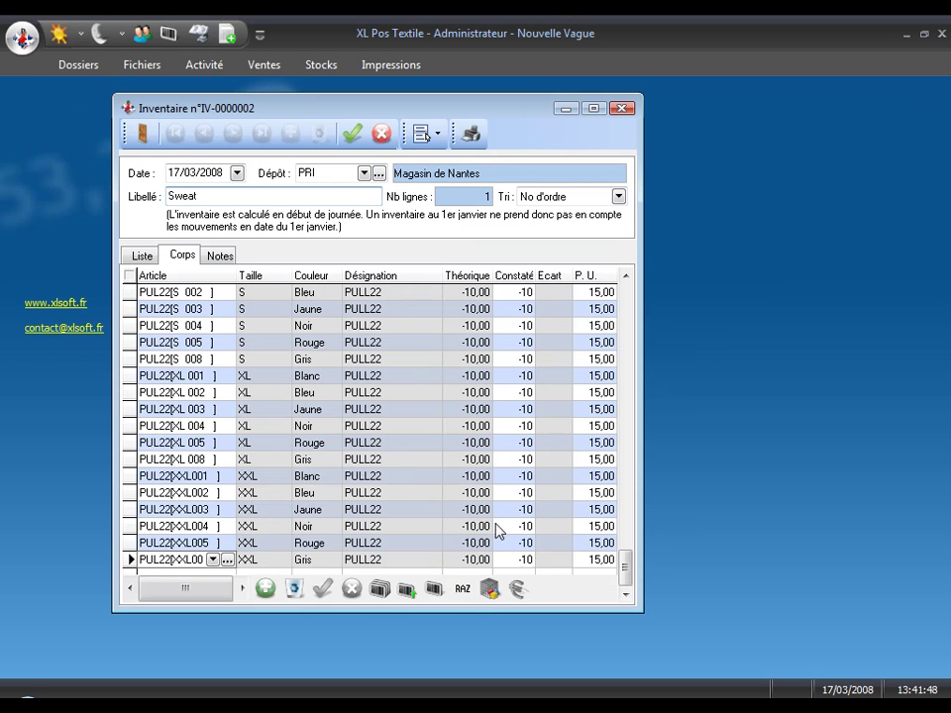
{"action": "left_click", "coordinate": [461, 590]}
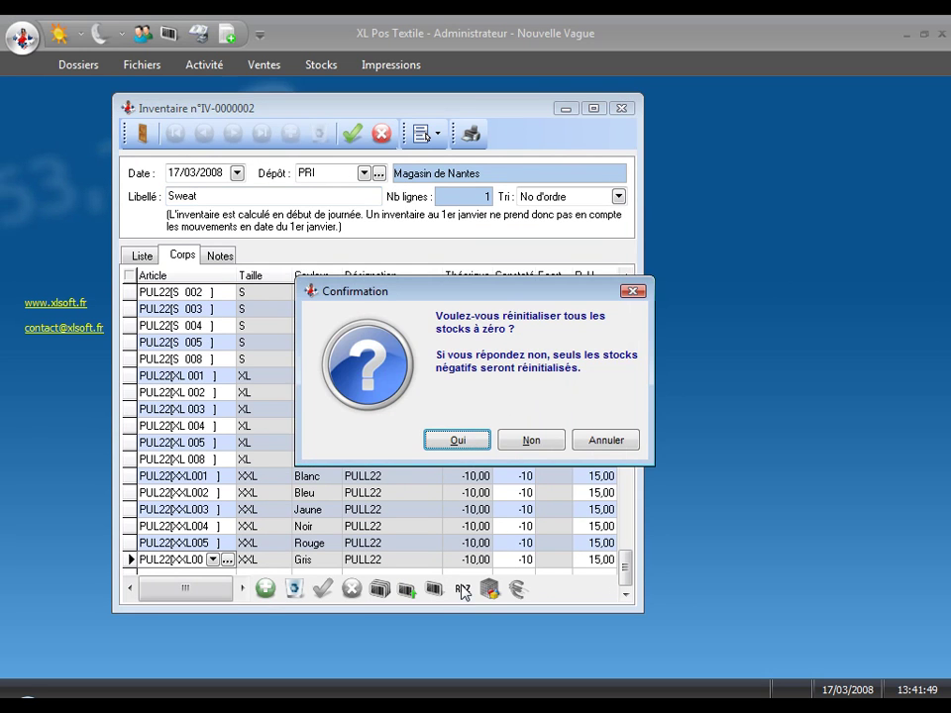
{"action": "left_click", "coordinate": [461, 439]}
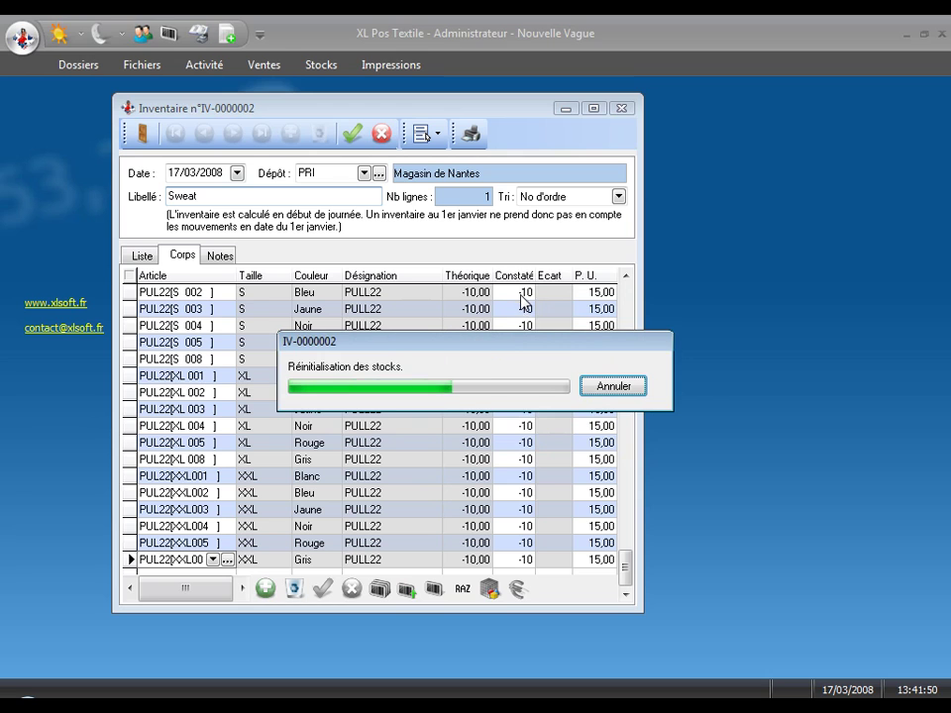
Set the counted quantity to 2 for PUL22 in S Bleu and S Noir, and save the inventory.
{"action": "left_click", "coordinate": [526, 288]}
{"action": "left_click", "coordinate": [525, 288]}
{"action": "left_click", "coordinate": [524, 327]}
{"action": "left_click", "coordinate": [525, 326]}
{"action": "left_click", "coordinate": [528, 322]}
{"action": "left_click", "coordinate": [529, 322]}
{"action": "left_click", "coordinate": [516, 309]}
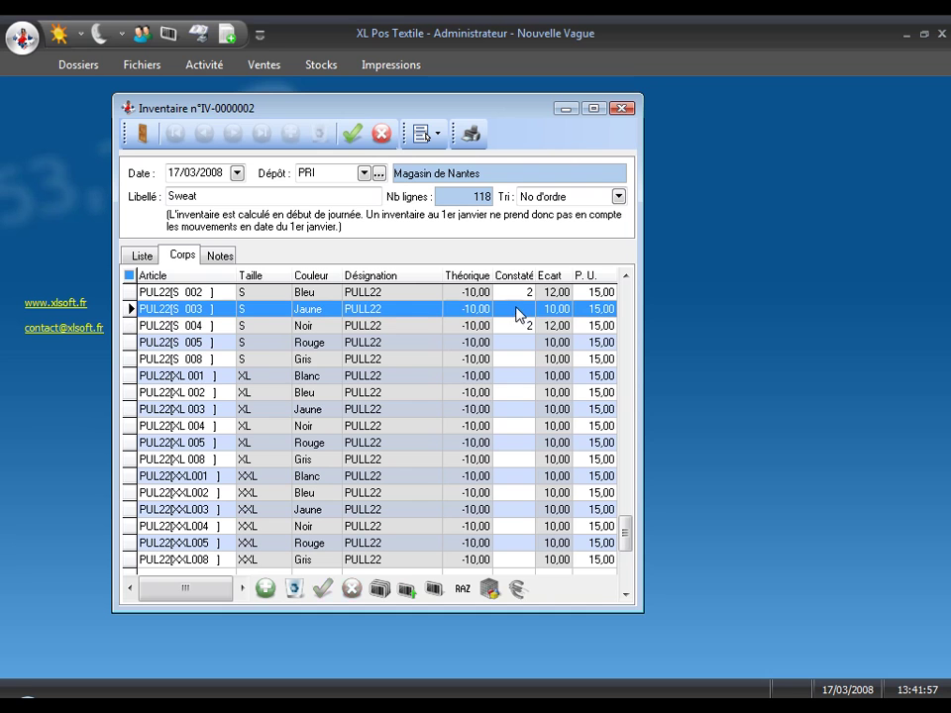
{"action": "left_click", "coordinate": [352, 134]}
{"action": "left_click", "coordinate": [522, 437]}
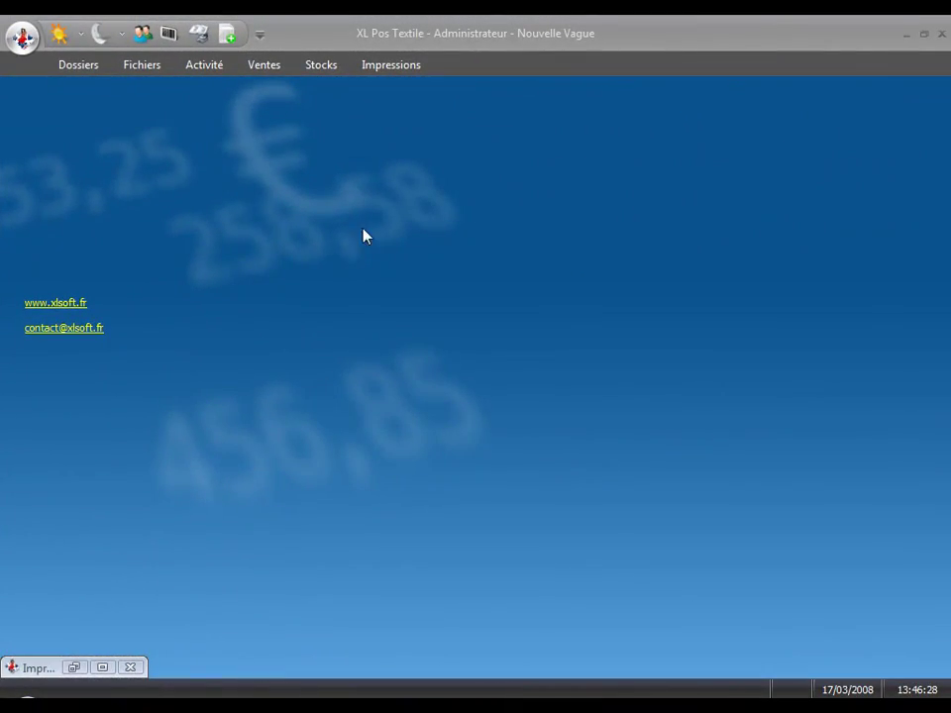
Preview the sales report by articles with columns by Taille, and restore the minimised Palmarès décliné preview.
{"action": "left_click", "coordinate": [388, 65]}
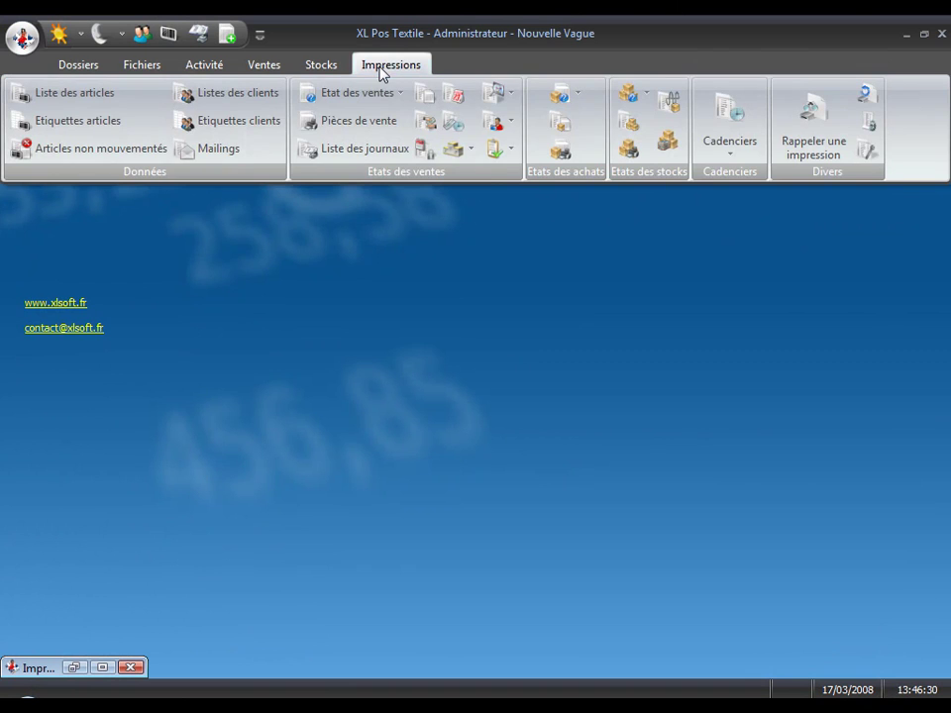
{"action": "left_click", "coordinate": [368, 94]}
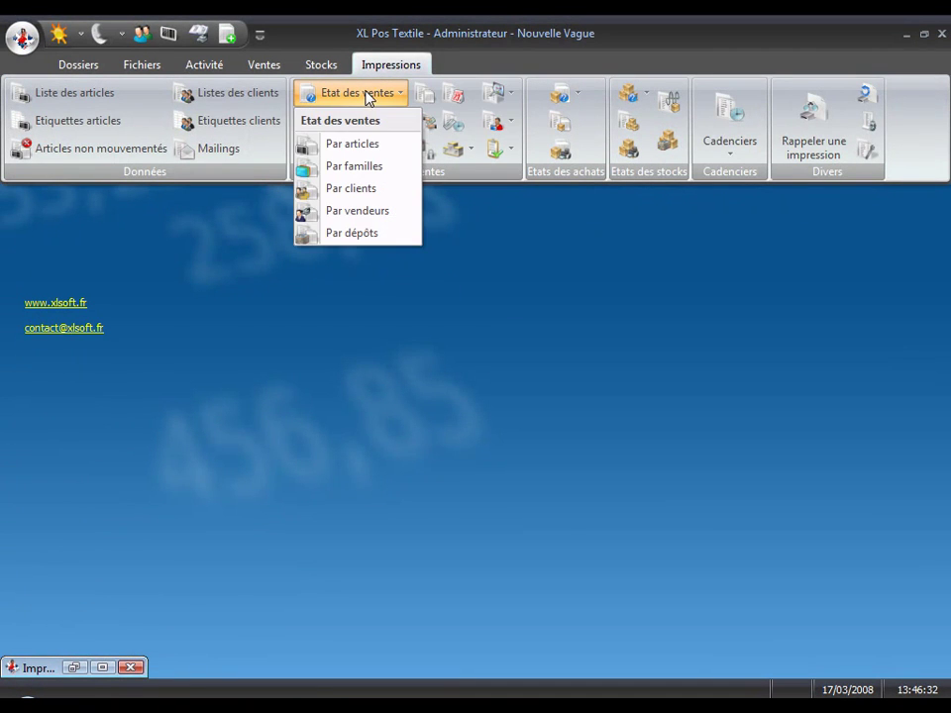
{"action": "left_click", "coordinate": [366, 147]}
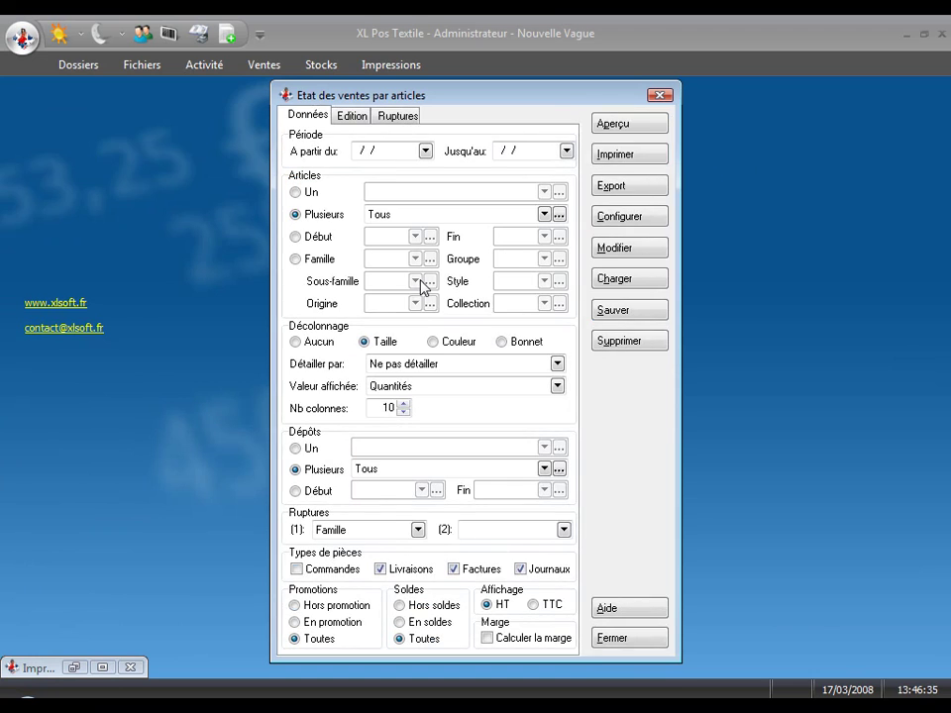
{"action": "left_click", "coordinate": [617, 123]}
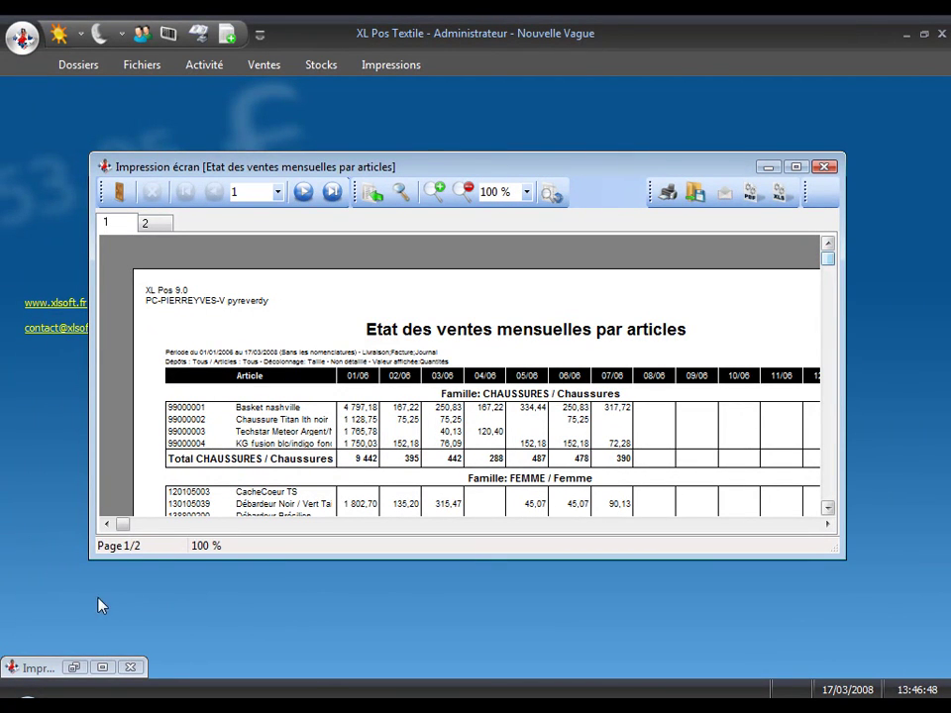
{"action": "left_click", "coordinate": [48, 670]}
{"action": "left_click", "coordinate": [48, 673]}
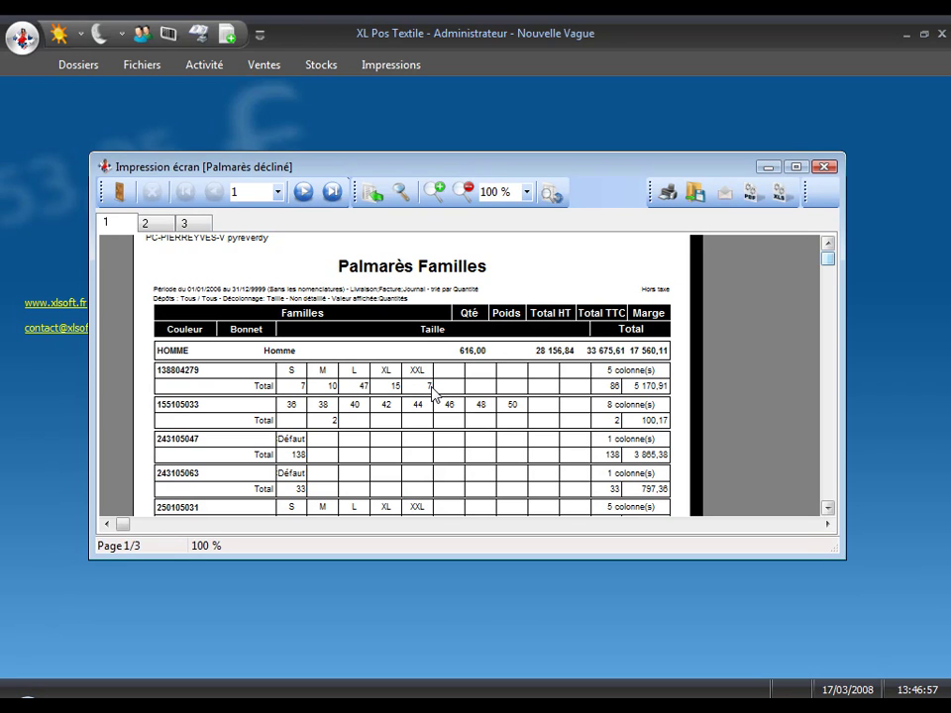
{"action": "left_click", "coordinate": [322, 66]}
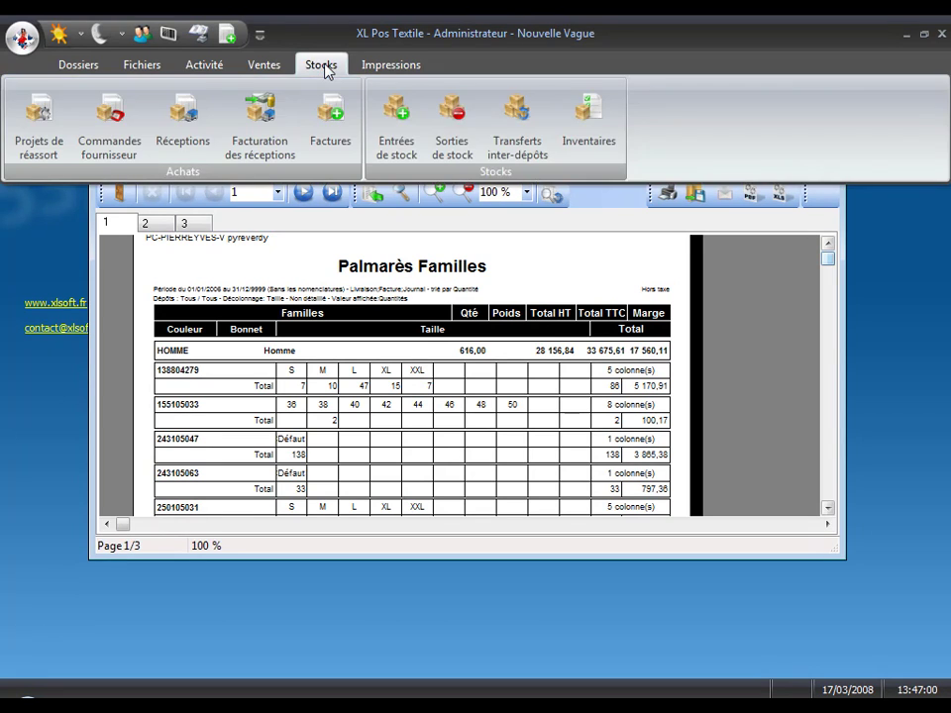
{"action": "left_click", "coordinate": [392, 69]}
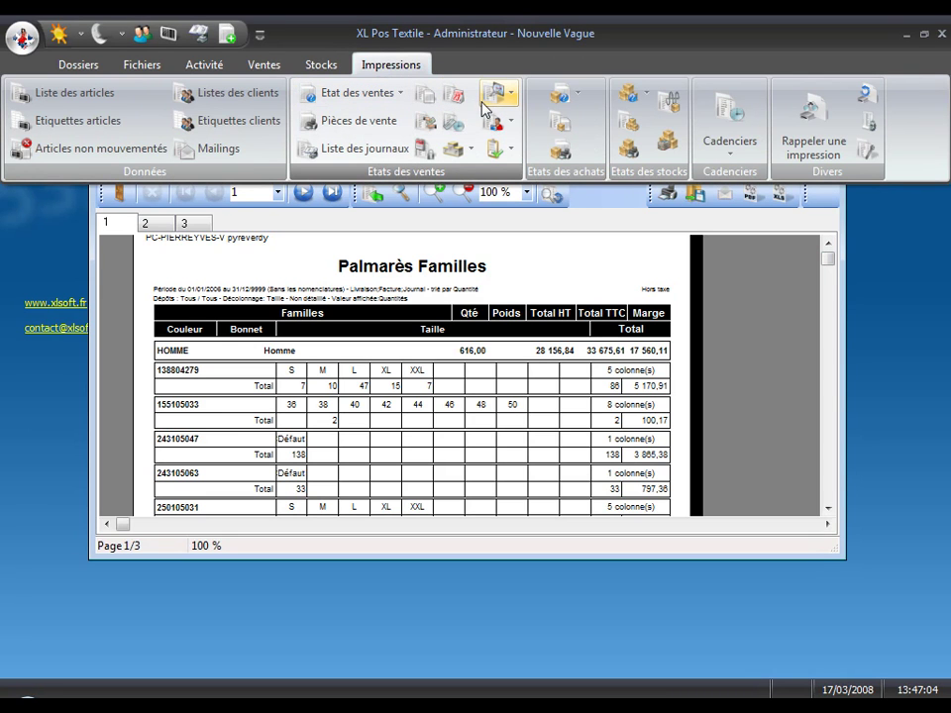
{"action": "left_click", "coordinate": [504, 126]}
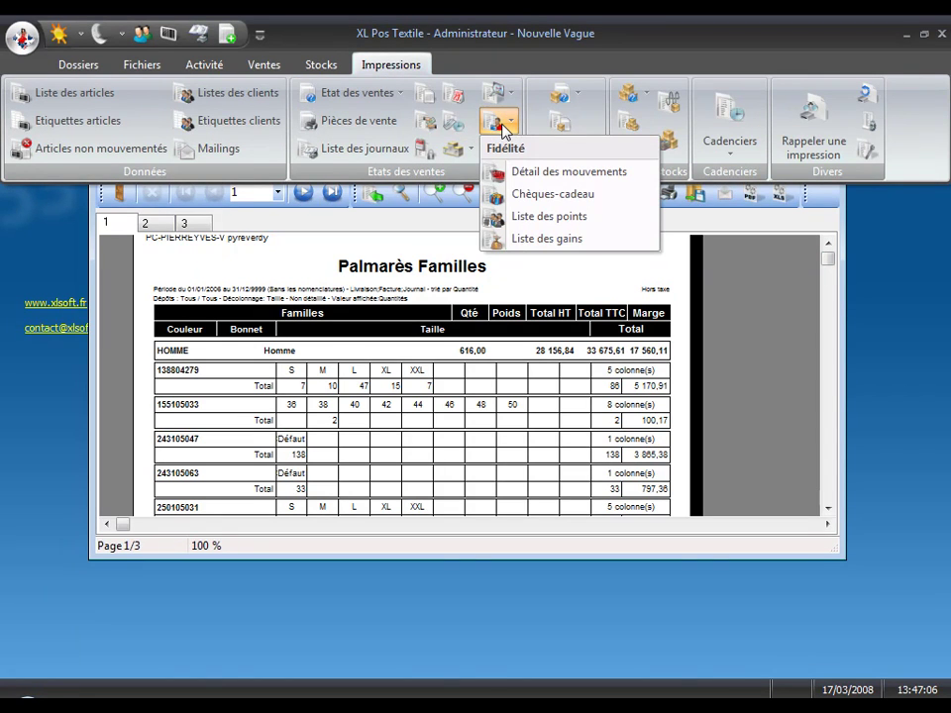
{"action": "left_click", "coordinate": [427, 235]}
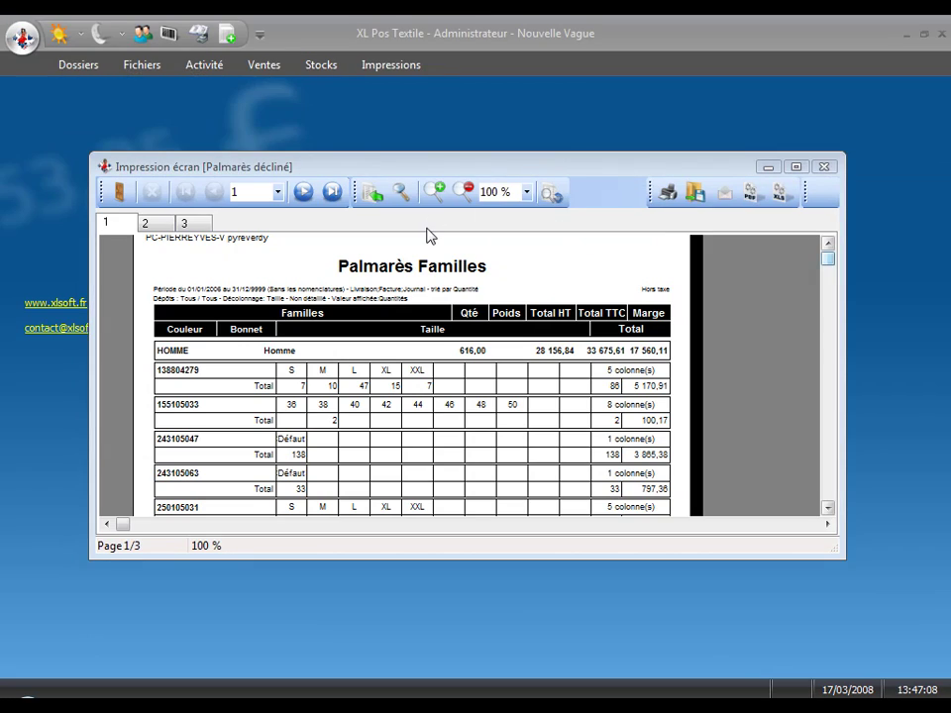